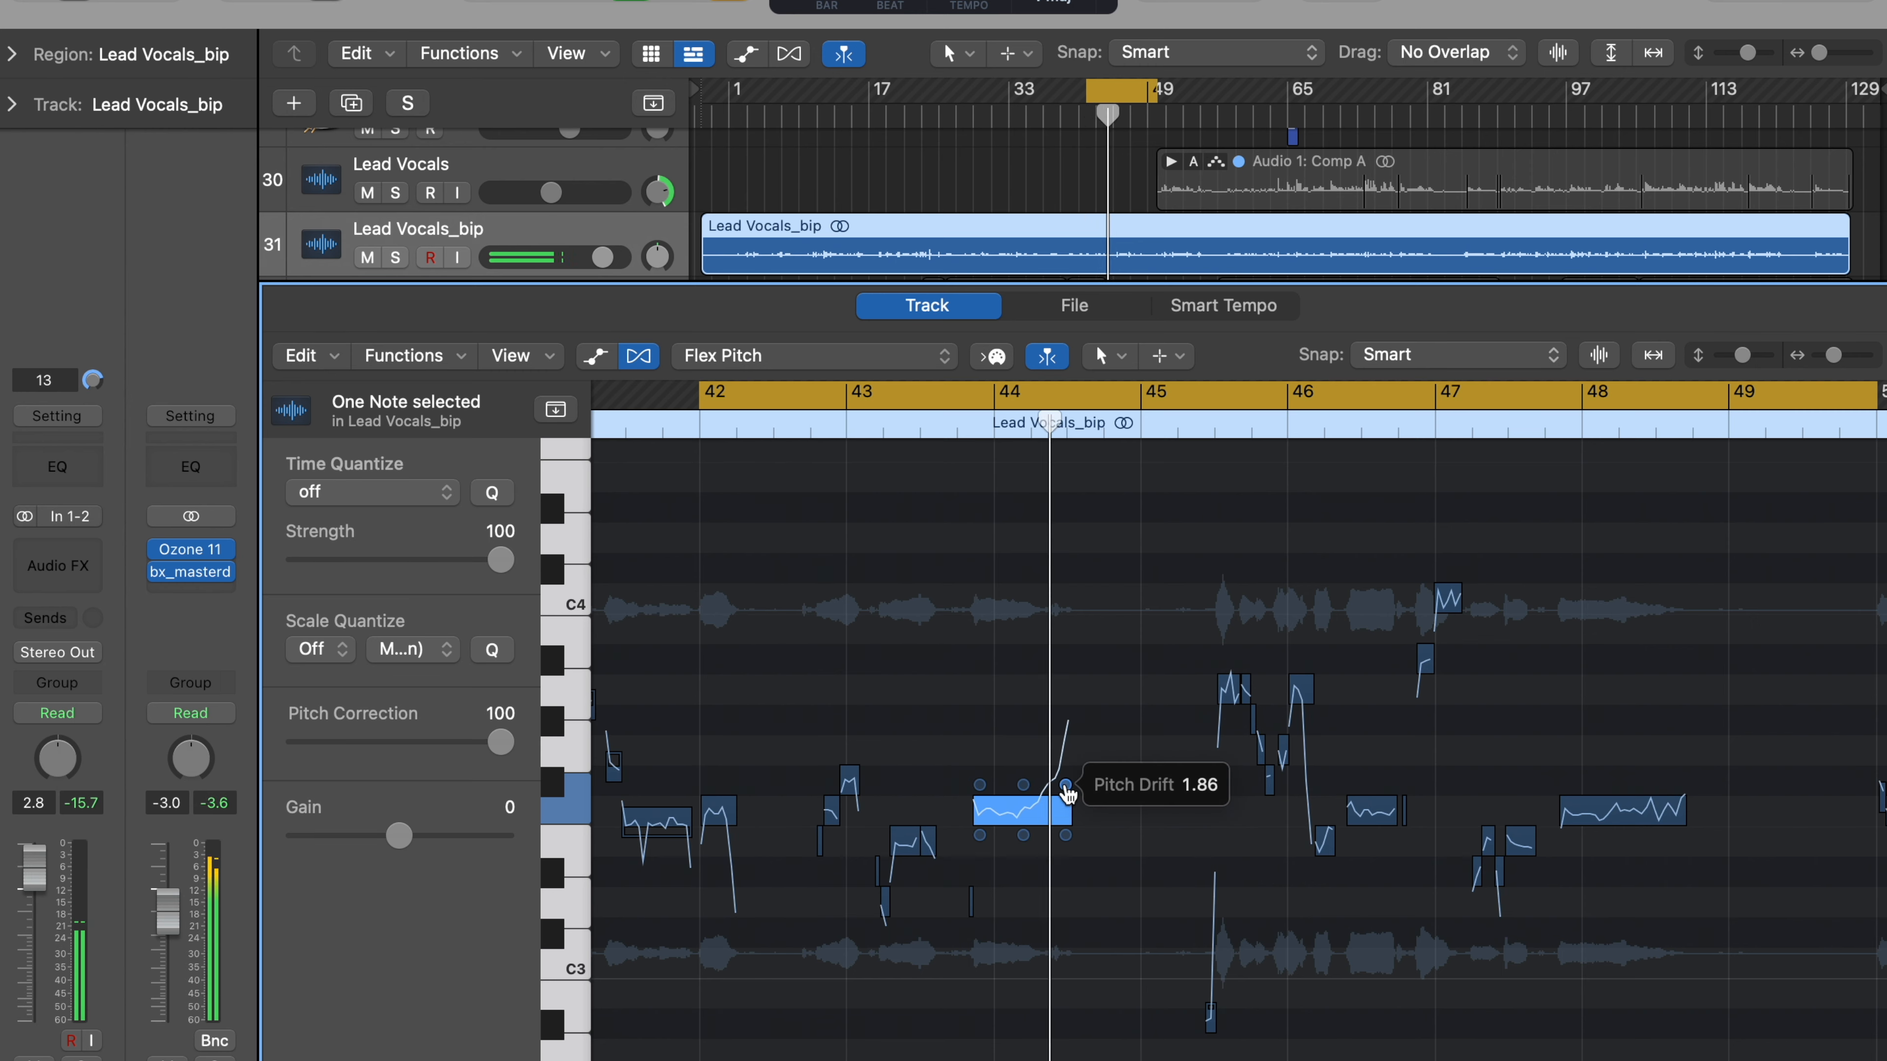
# Step: Flatten the ending drift of the long note around bar 44, then reduce vibrato on the note after bar 45 to 66% and the long note around bar 48
pyautogui.moveTo(1066, 788); pyautogui.dragTo(1064, 896)
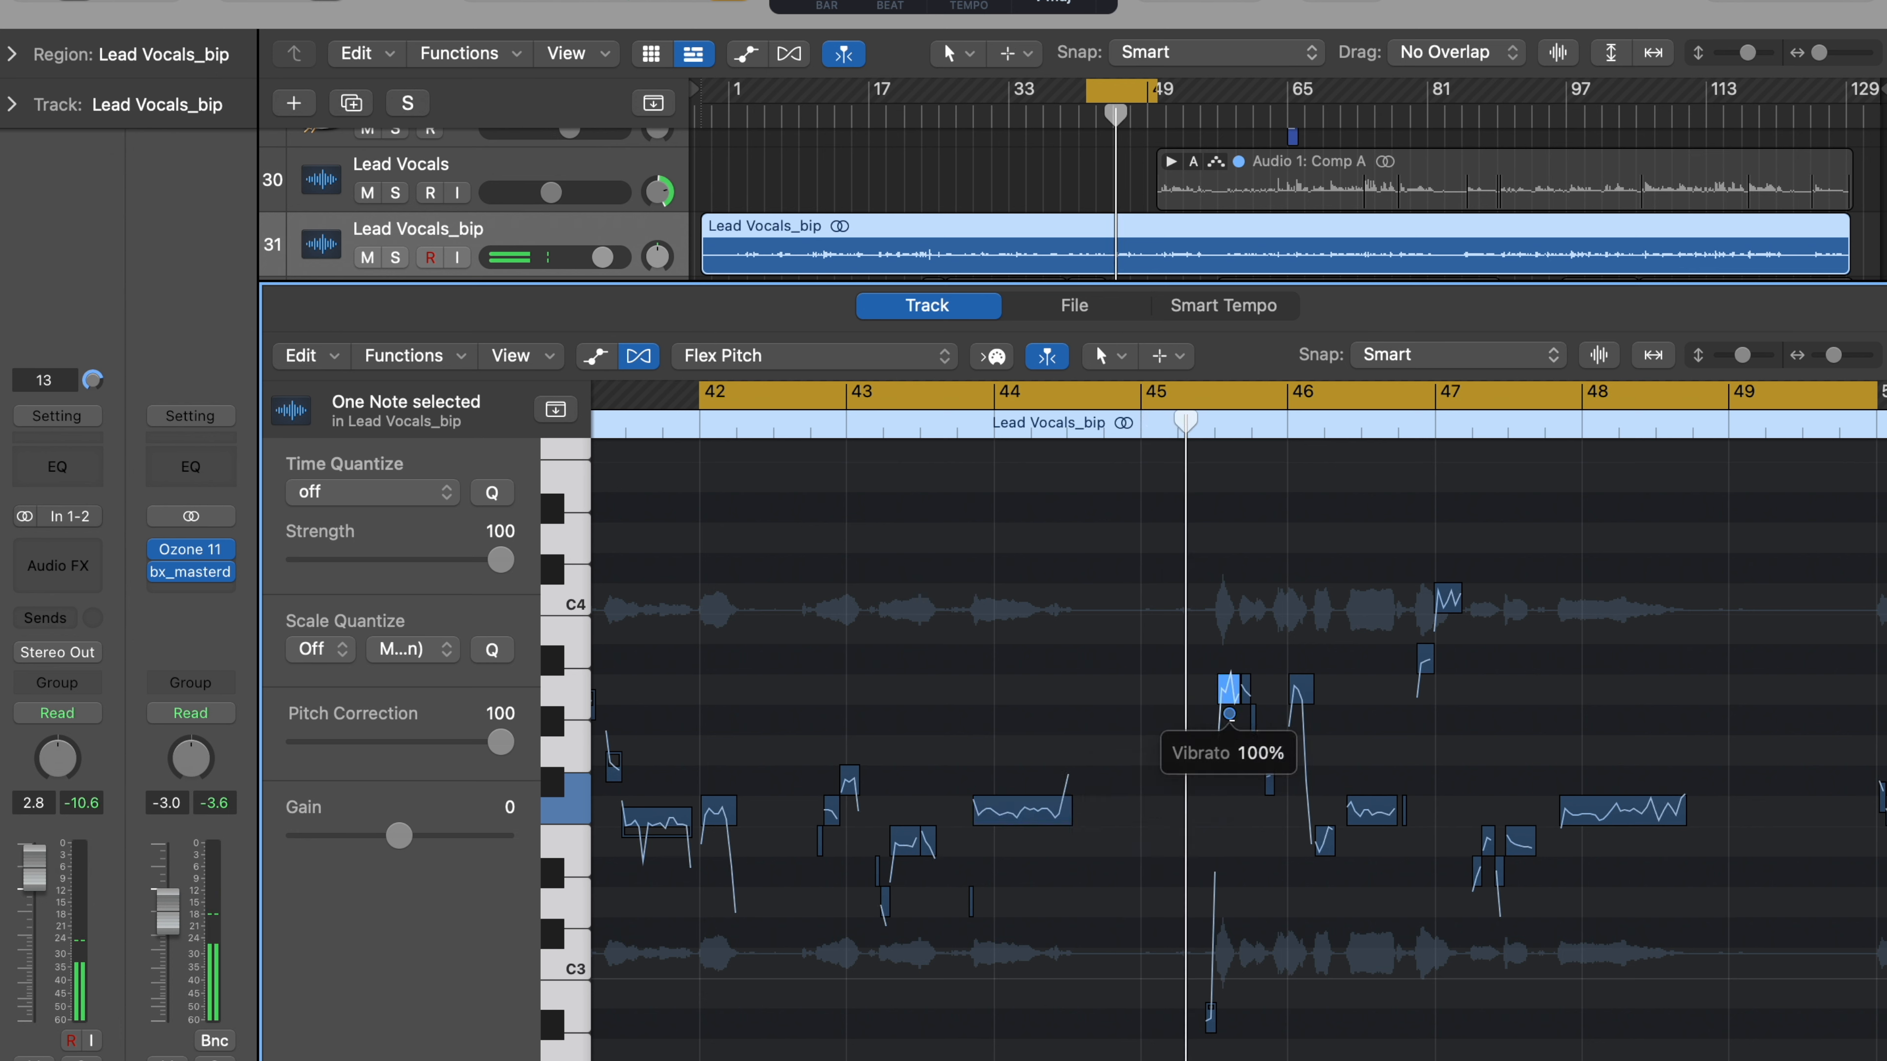
pyautogui.moveTo(1229, 713); pyautogui.dragTo(1229, 717)
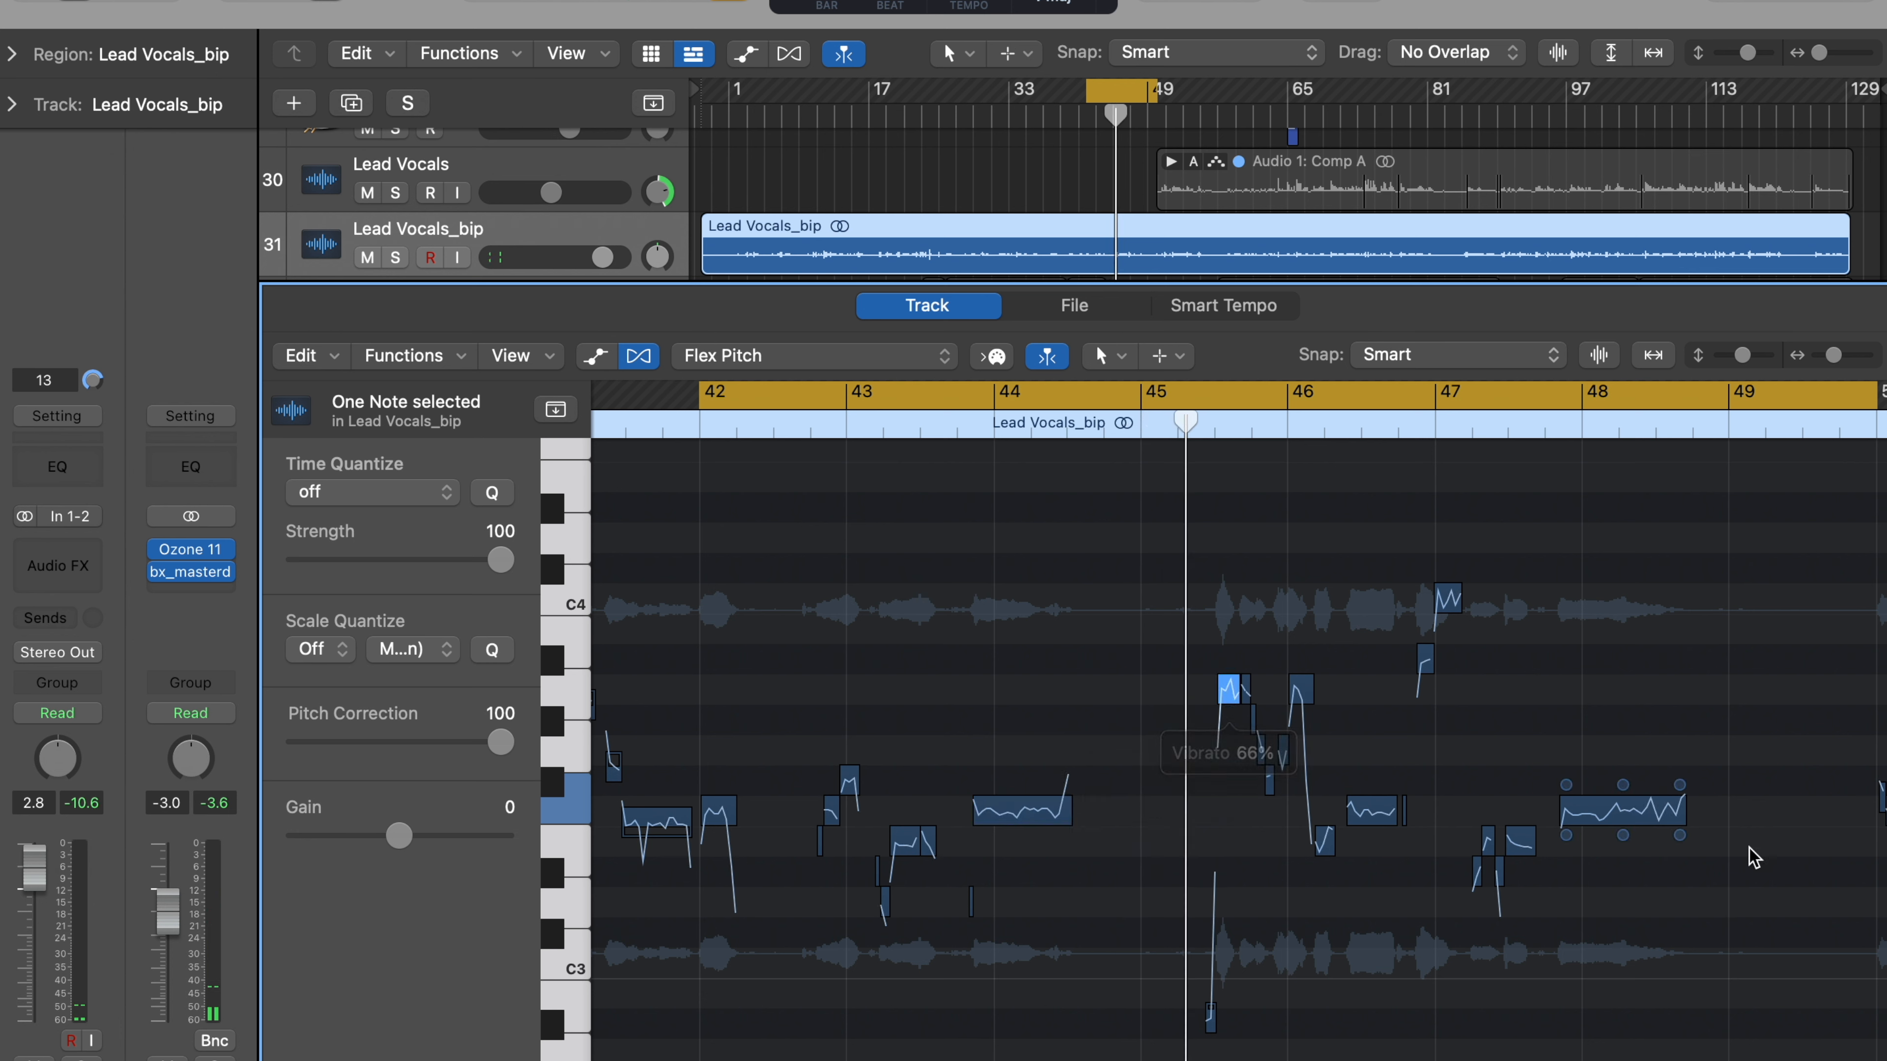
pyautogui.moveTo(1623, 834); pyautogui.dragTo(1622, 874)
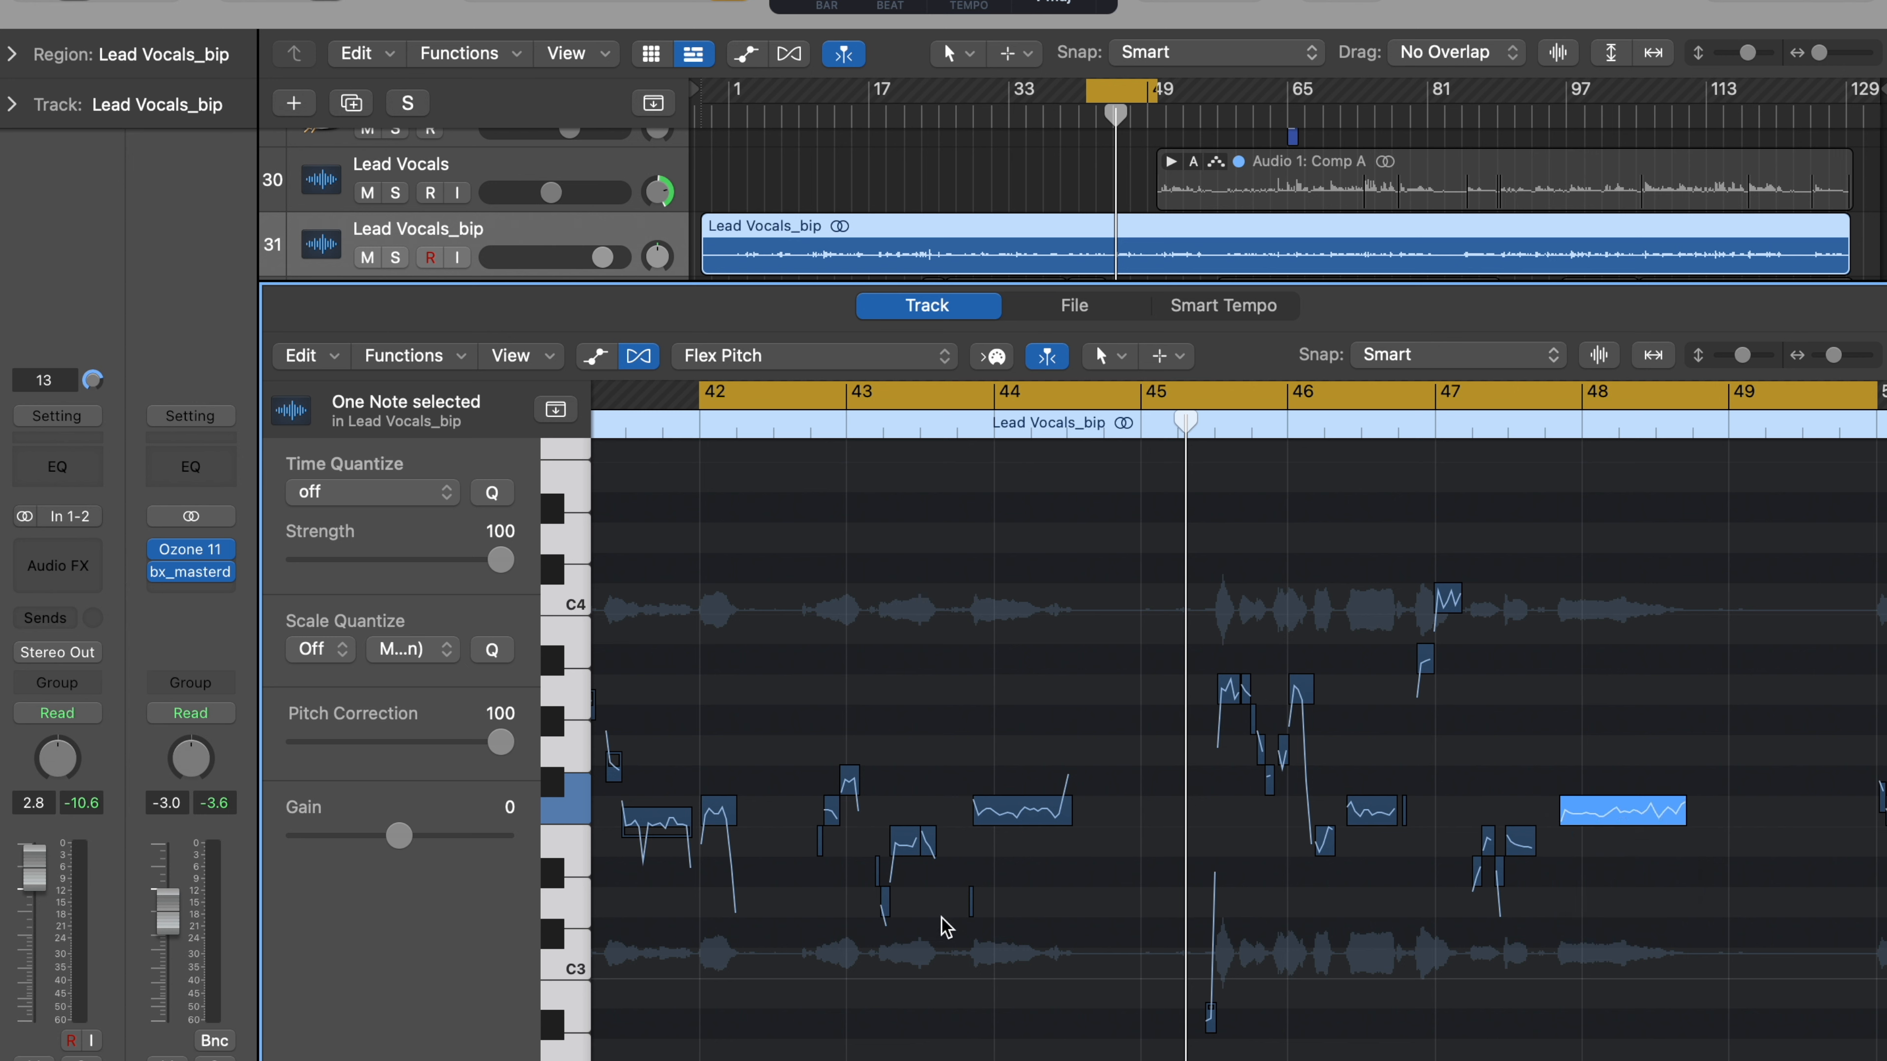
# Step: Play back the phrase and raise the short note at bar 43 by one semitone
pyautogui.press('space')
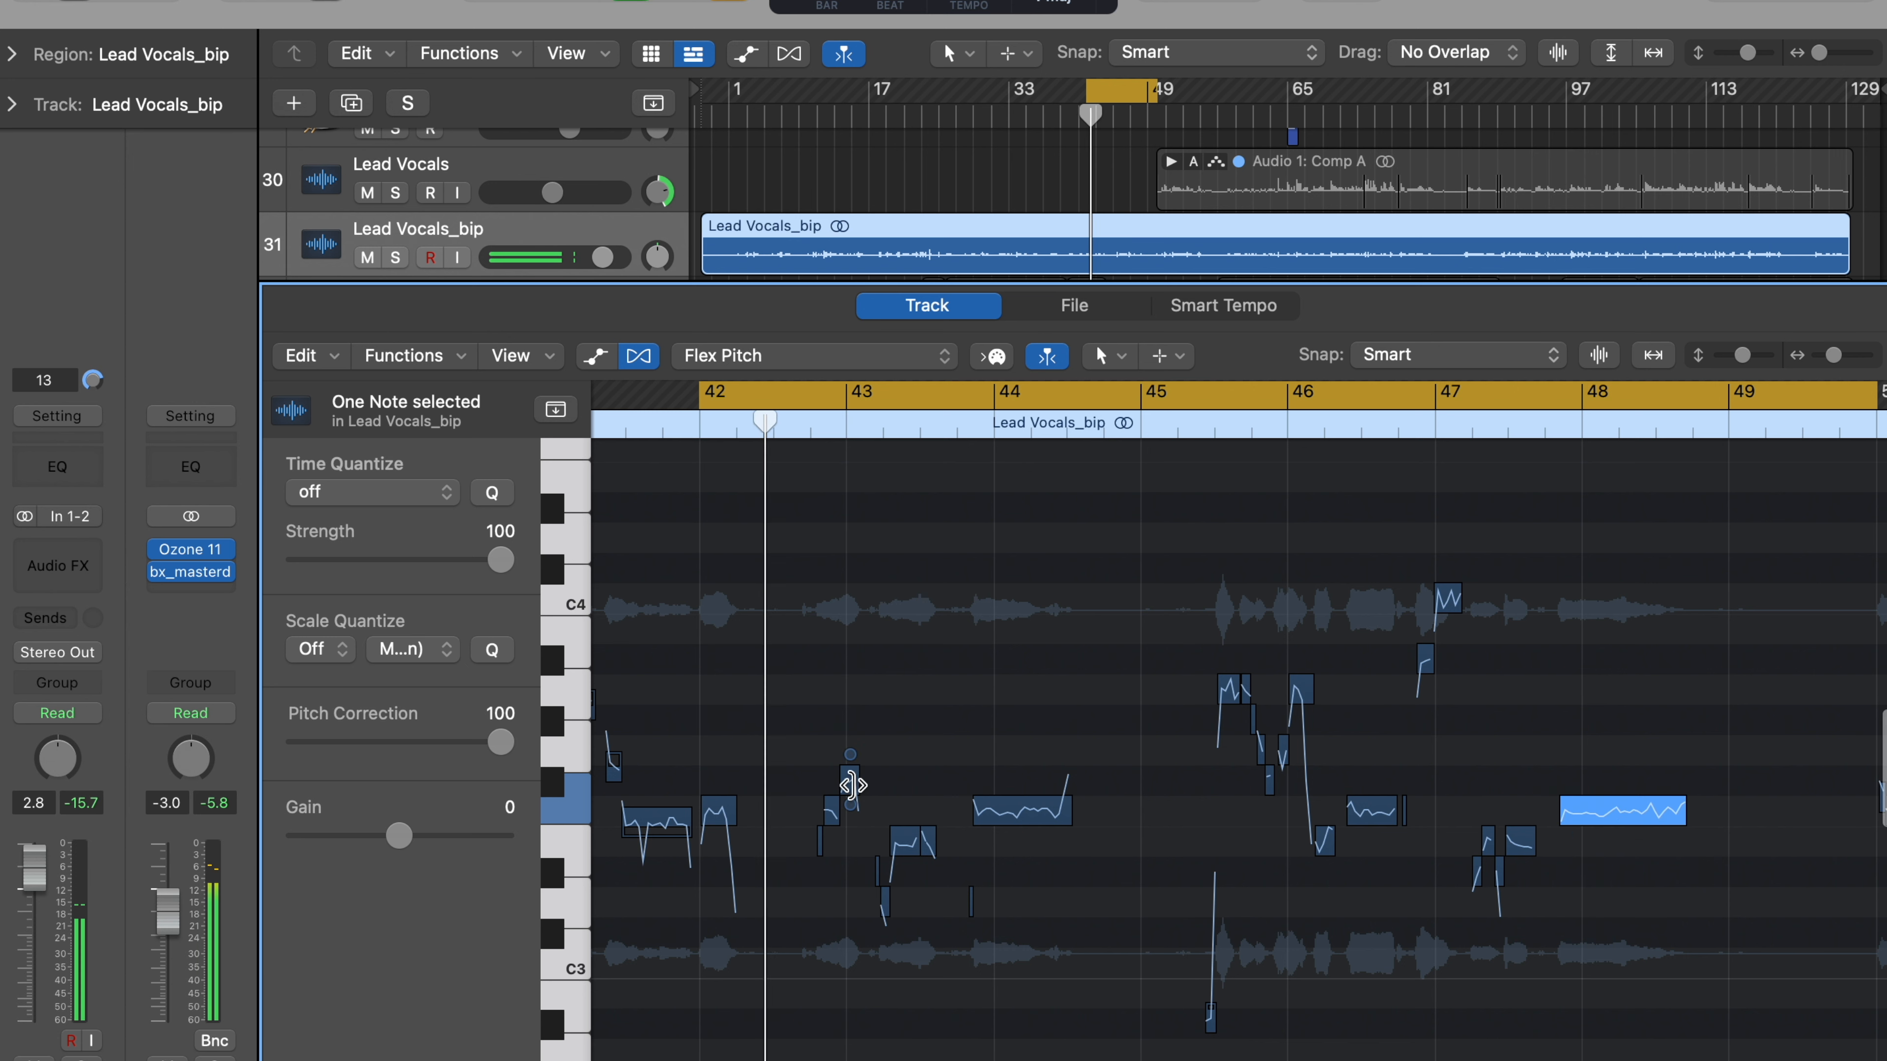
pyautogui.press('super+Right')
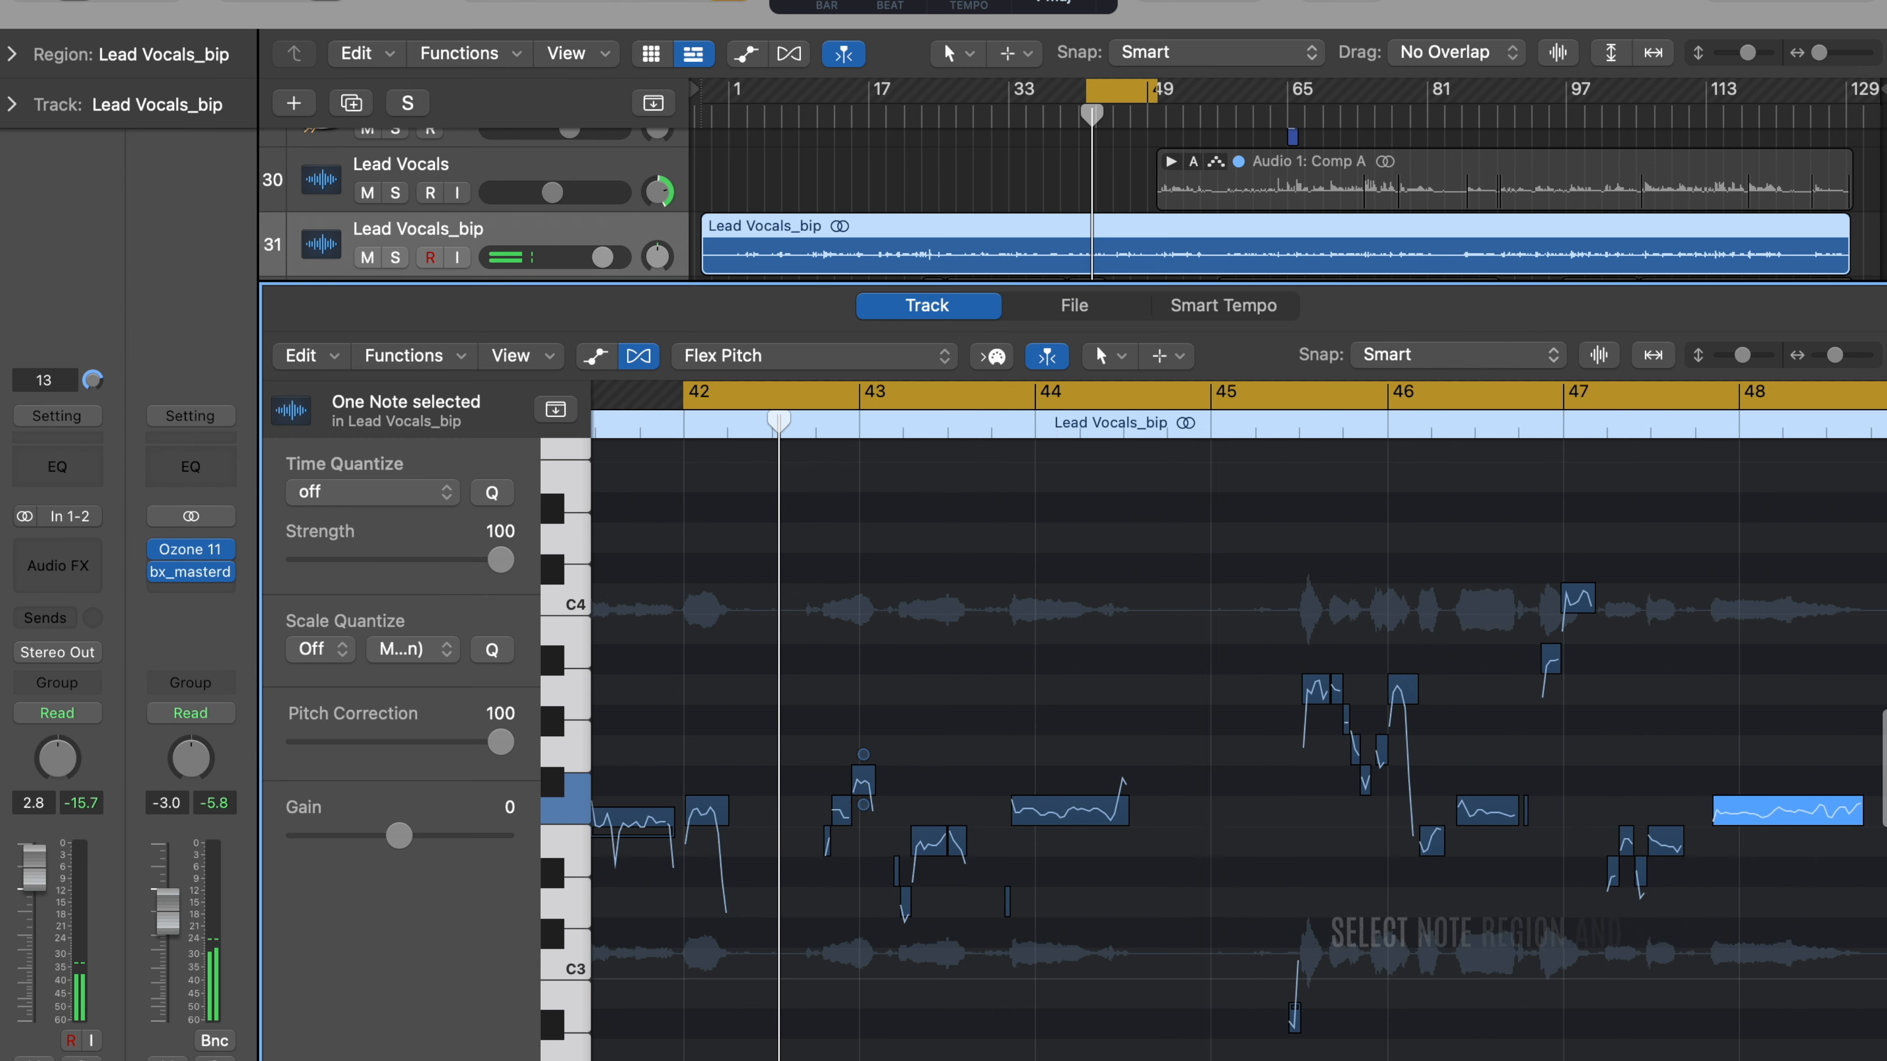
pyautogui.moveTo(864, 781); pyautogui.dragTo(863, 749)
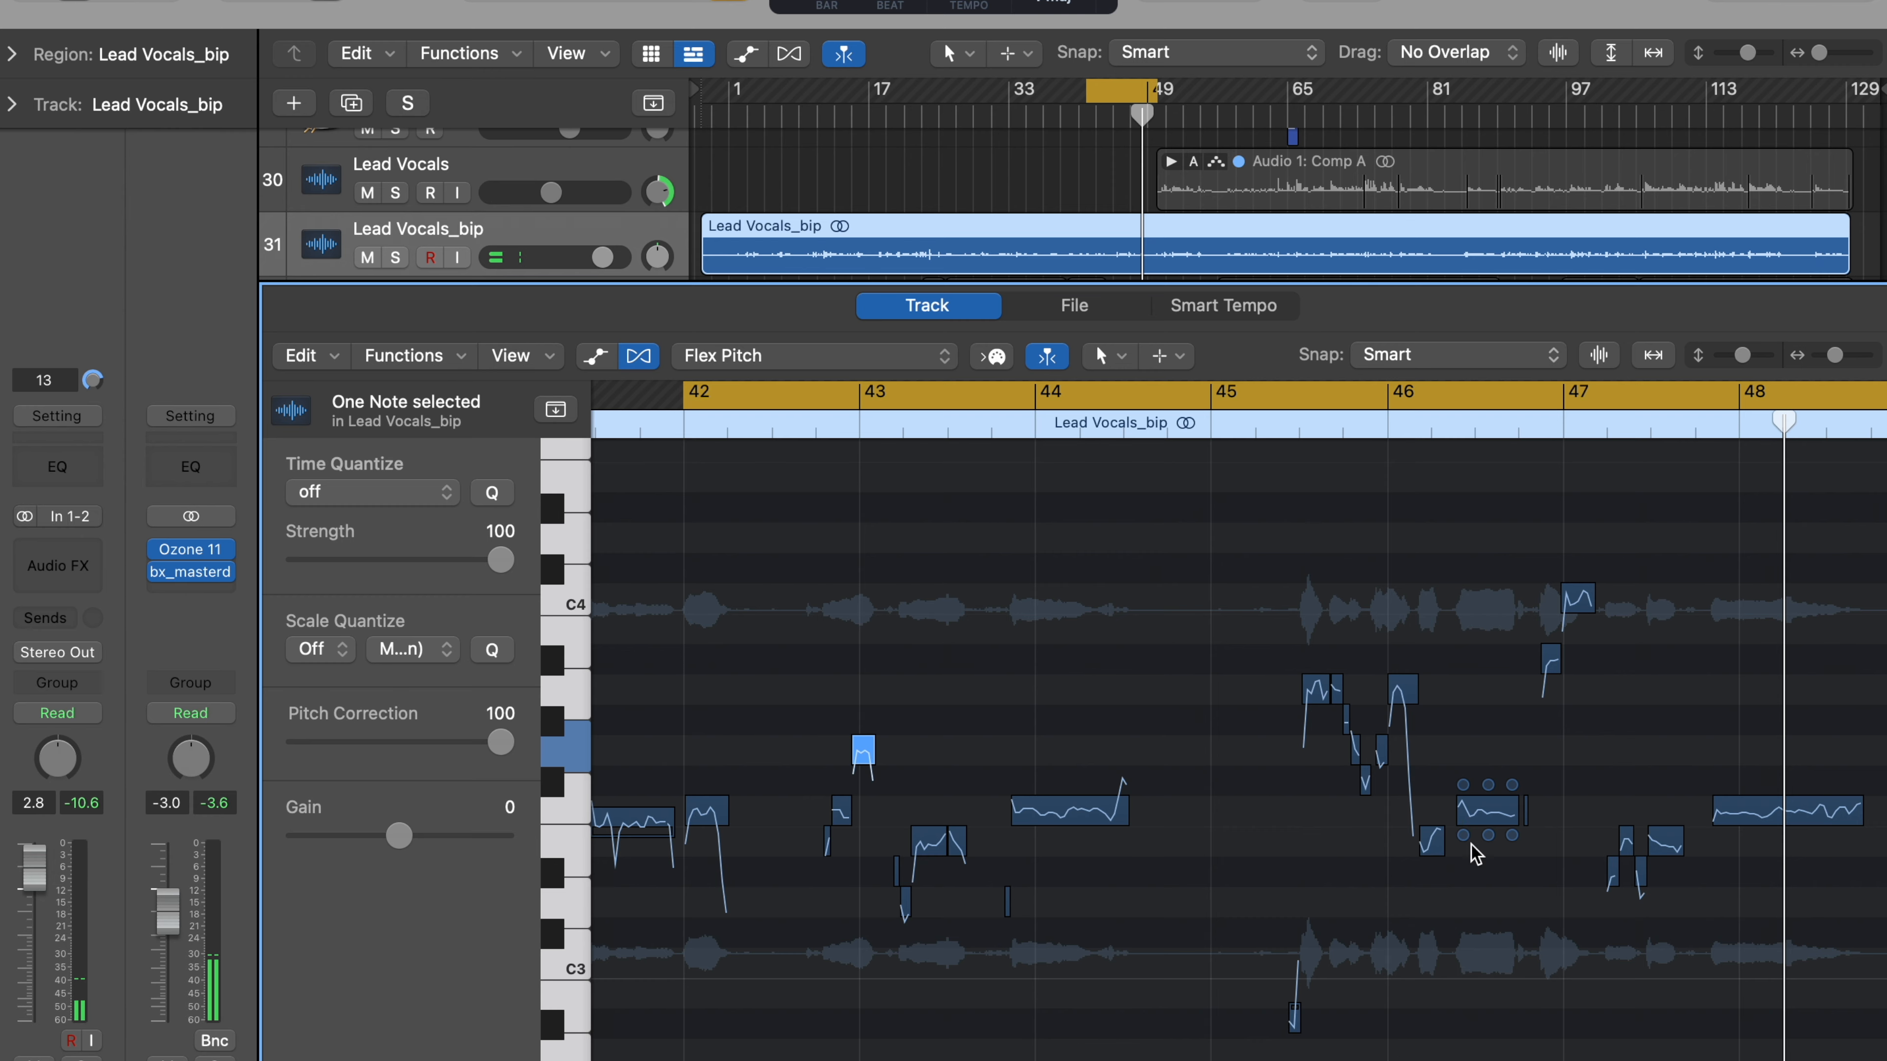
# Step: Lower the gain of the longer note between bars 46 and 47 to about -3.7 dB and play it back without cycling
pyautogui.moveTo(1466, 849)
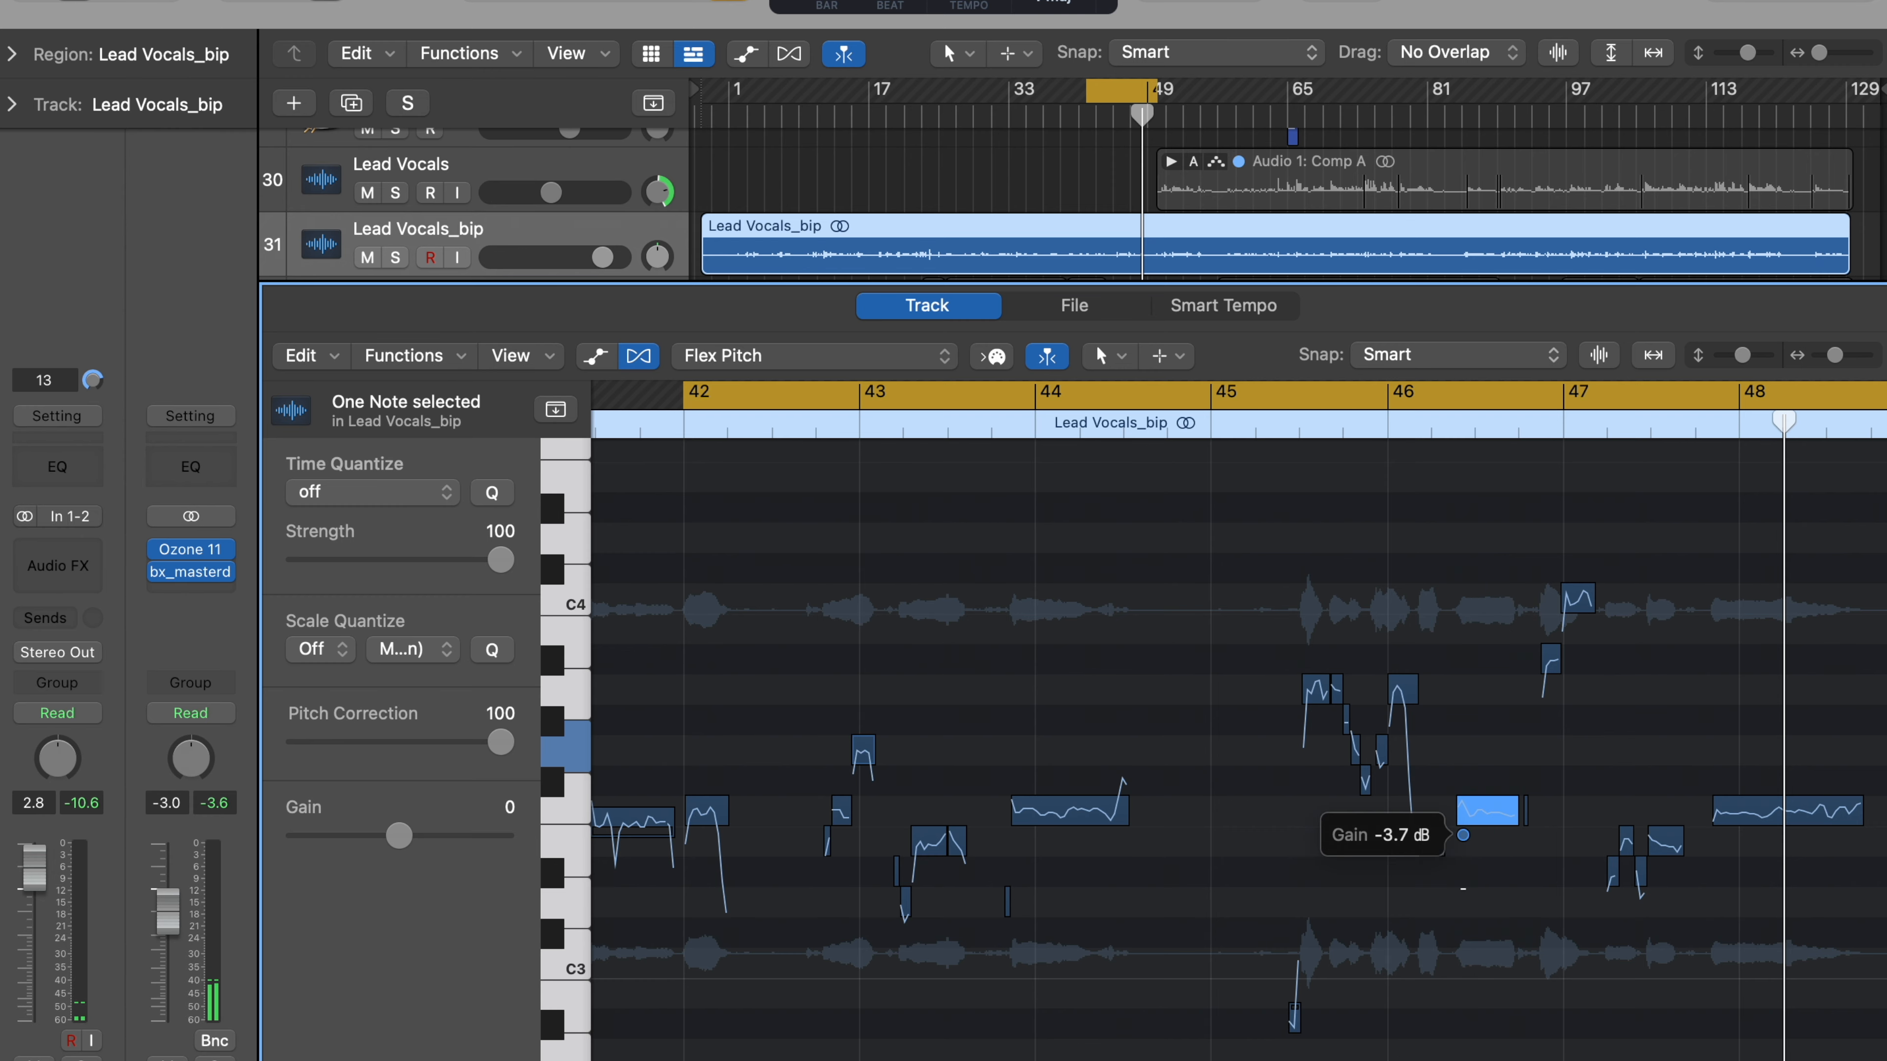
pyautogui.moveTo(1466, 899); pyautogui.dragTo(1466, 899)
pyautogui.click(1284, 405)
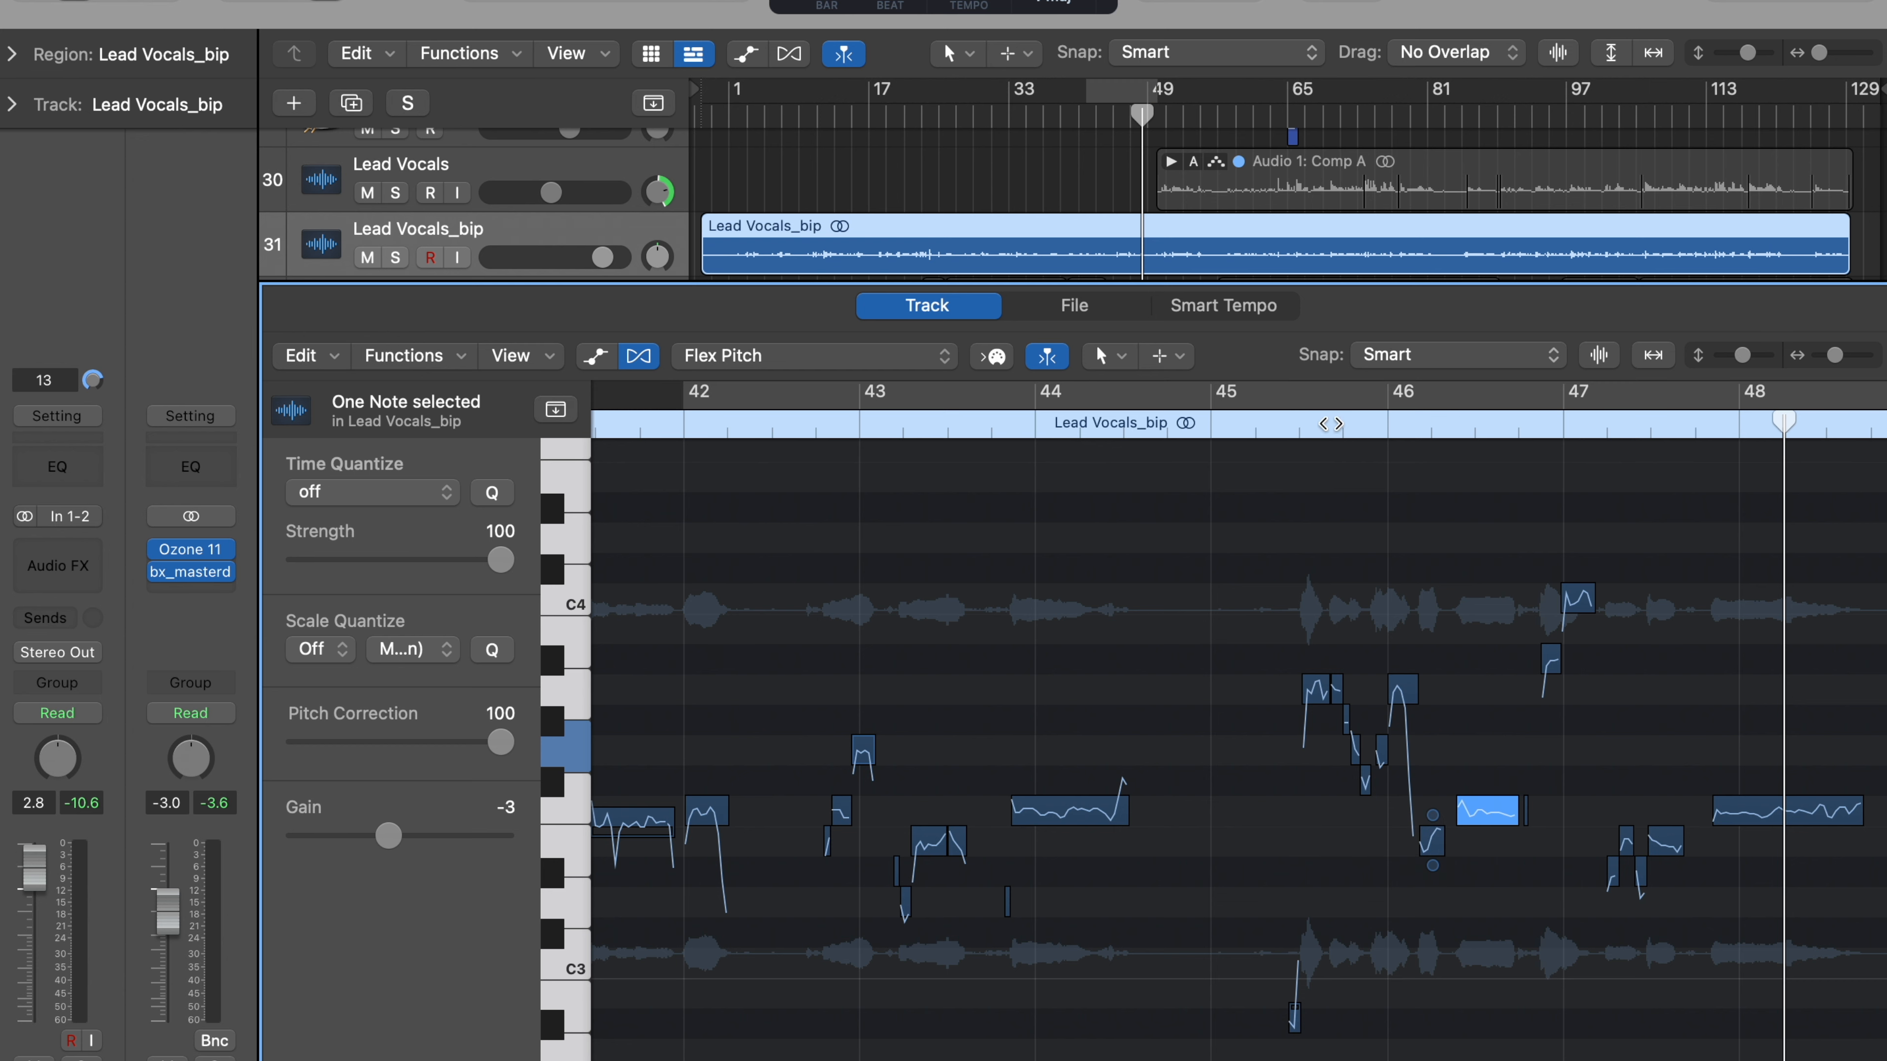
pyautogui.press('space')
pyautogui.moveTo(1466, 847)
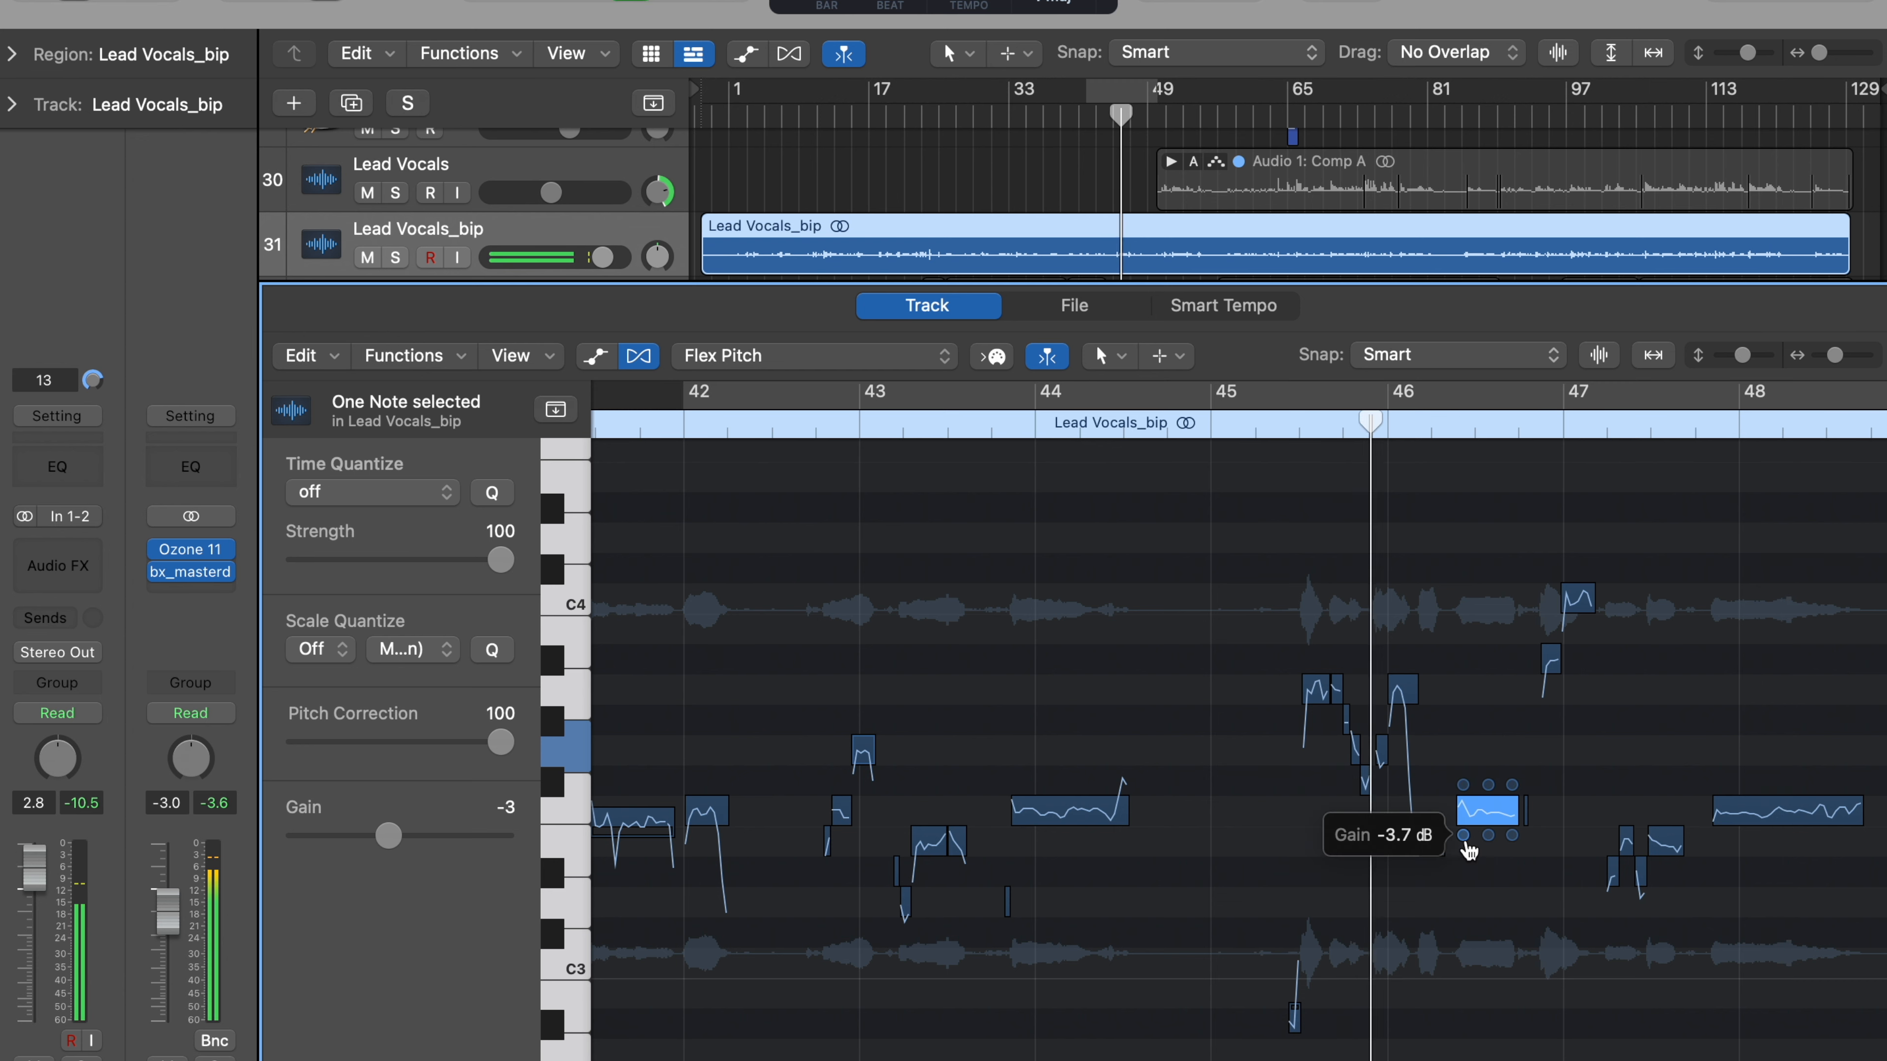
pyautogui.moveTo(1467, 850); pyautogui.dragTo(1468, 836)
# Step: Turn the cycle range back on and change the vocal's flex mode to Flex Time - Slicing, accepting the suspension of pitch edits
pyautogui.click(1551, 660)
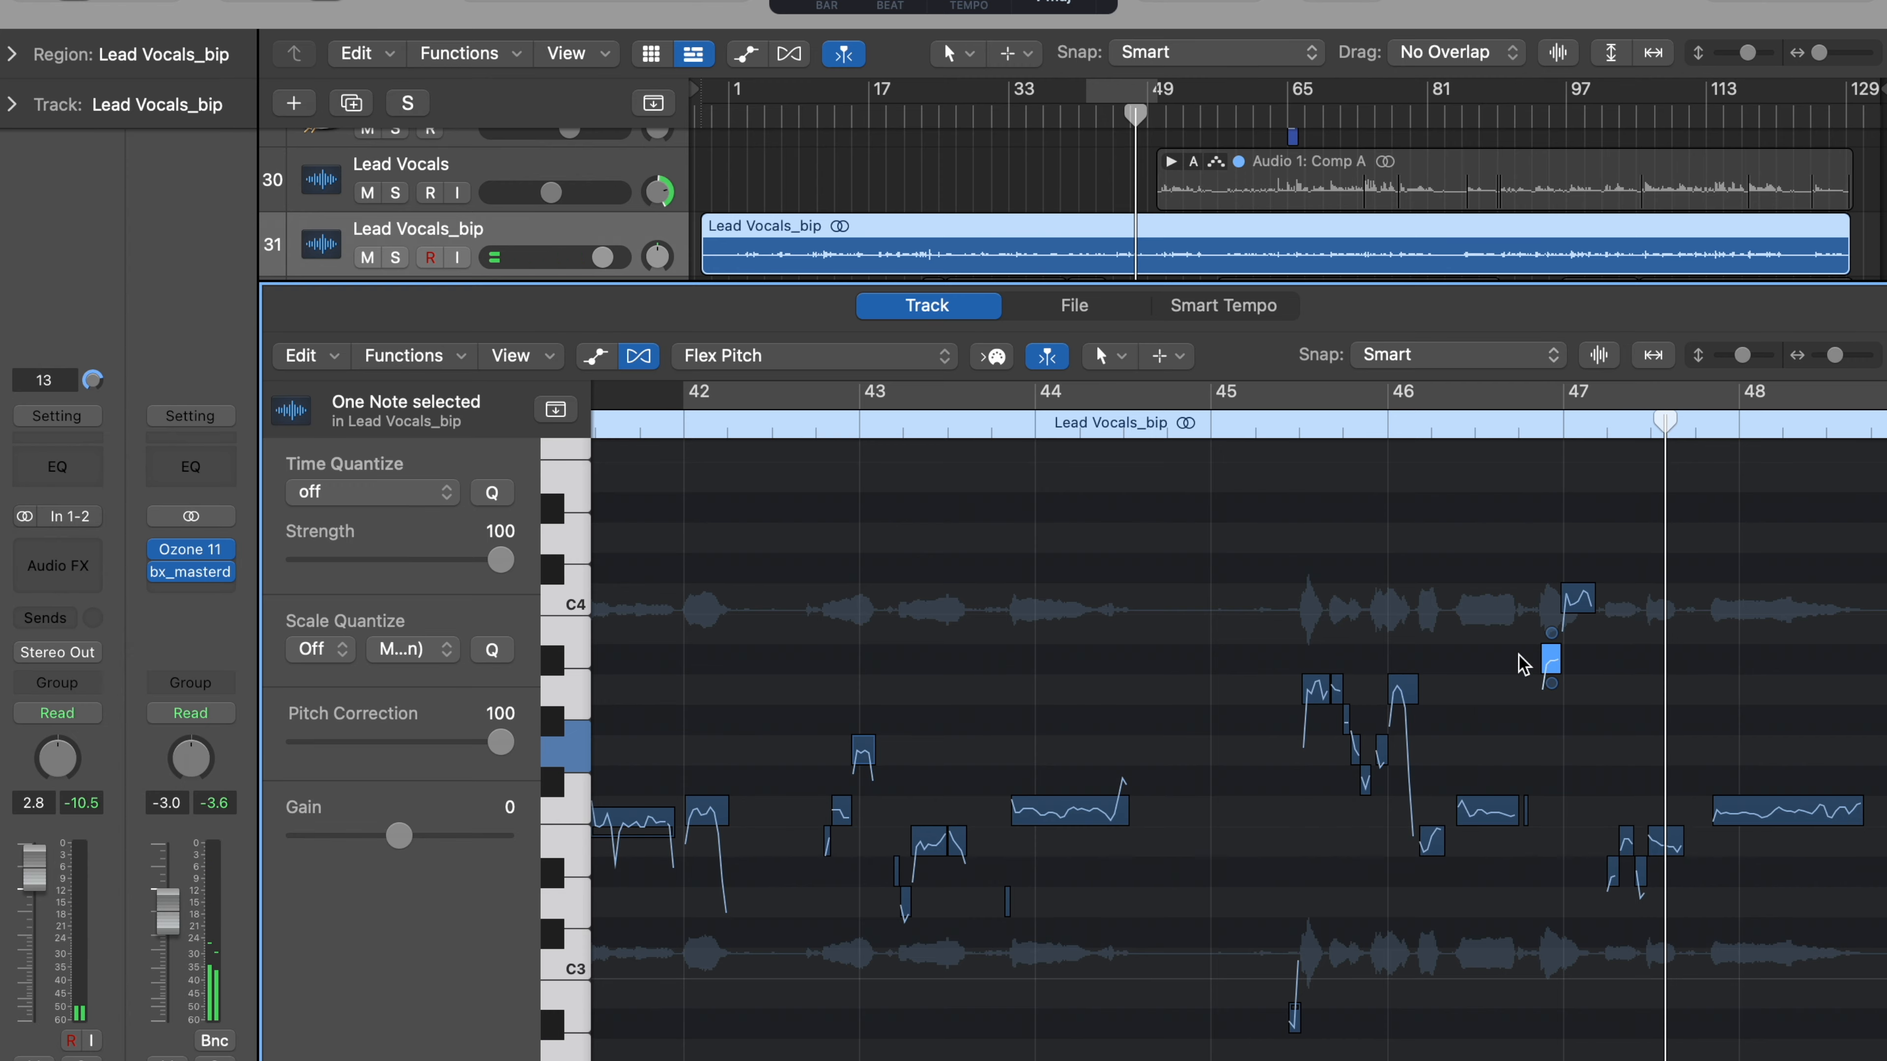
pyautogui.press('super+Left')
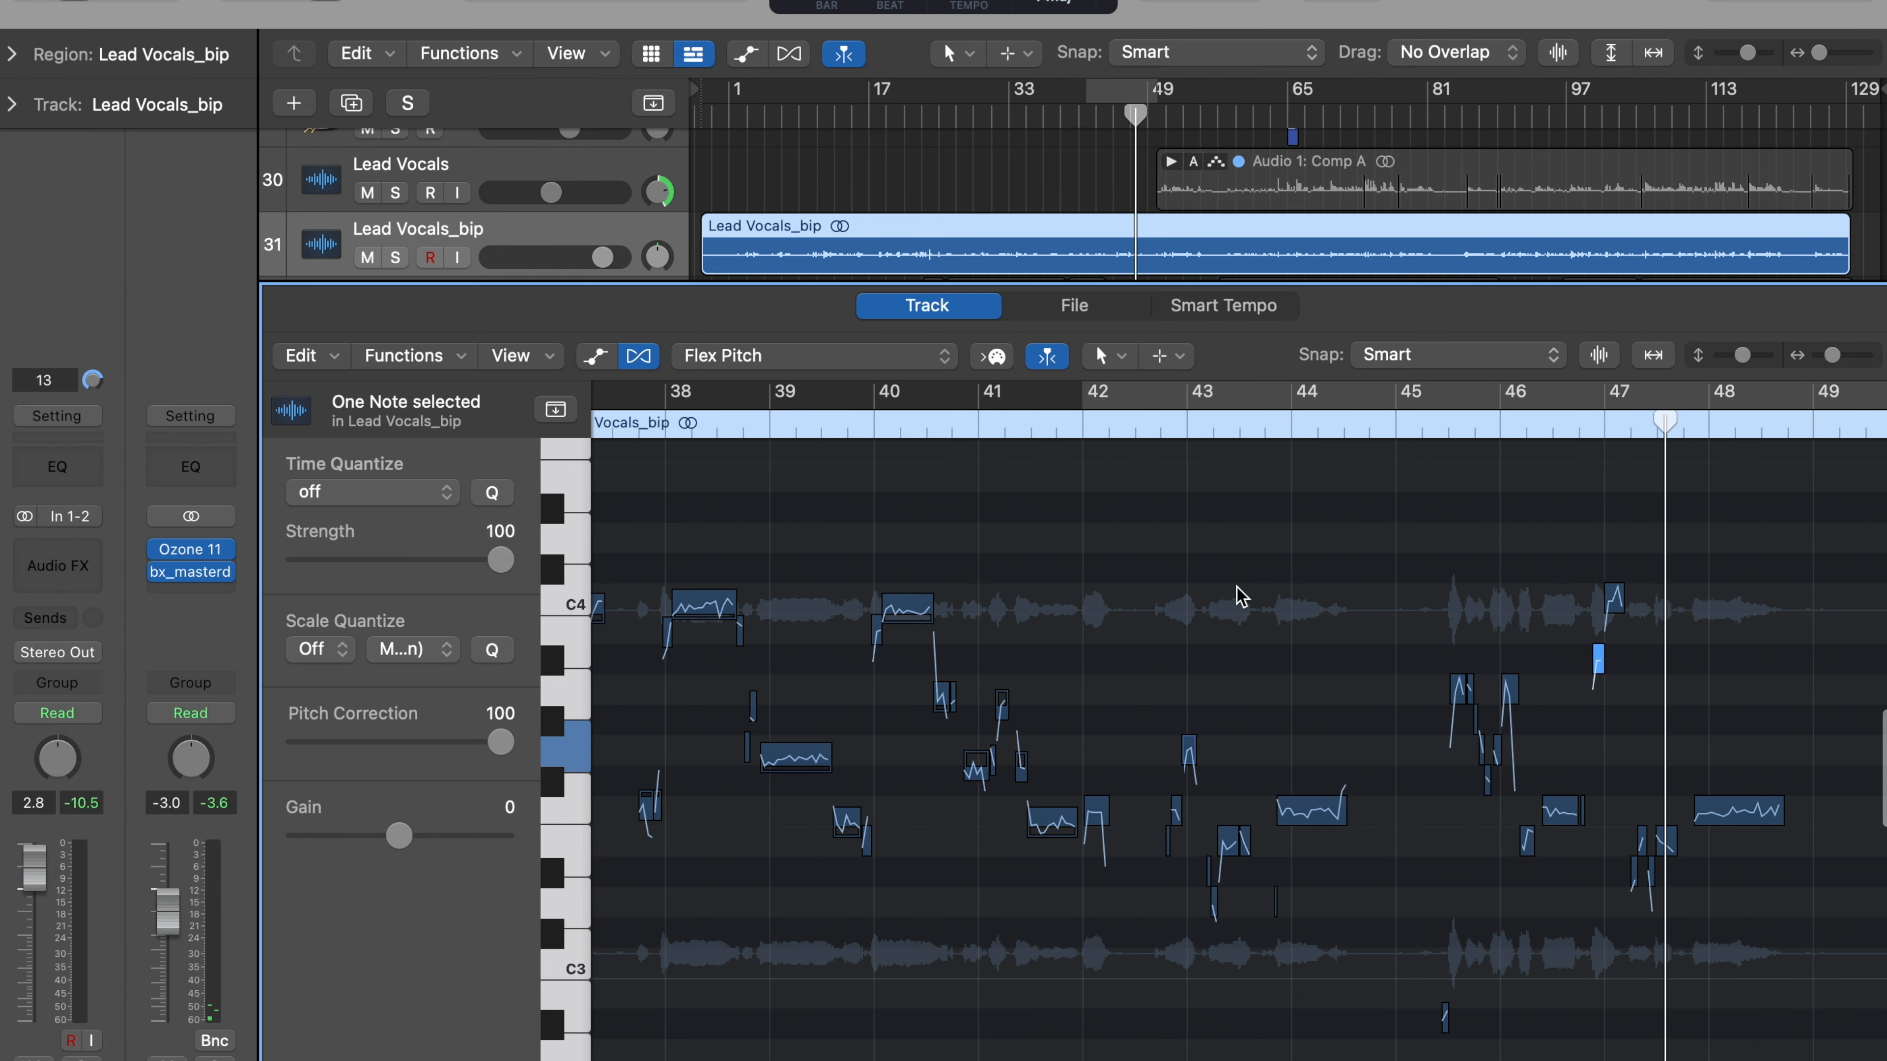
pyautogui.press('c')
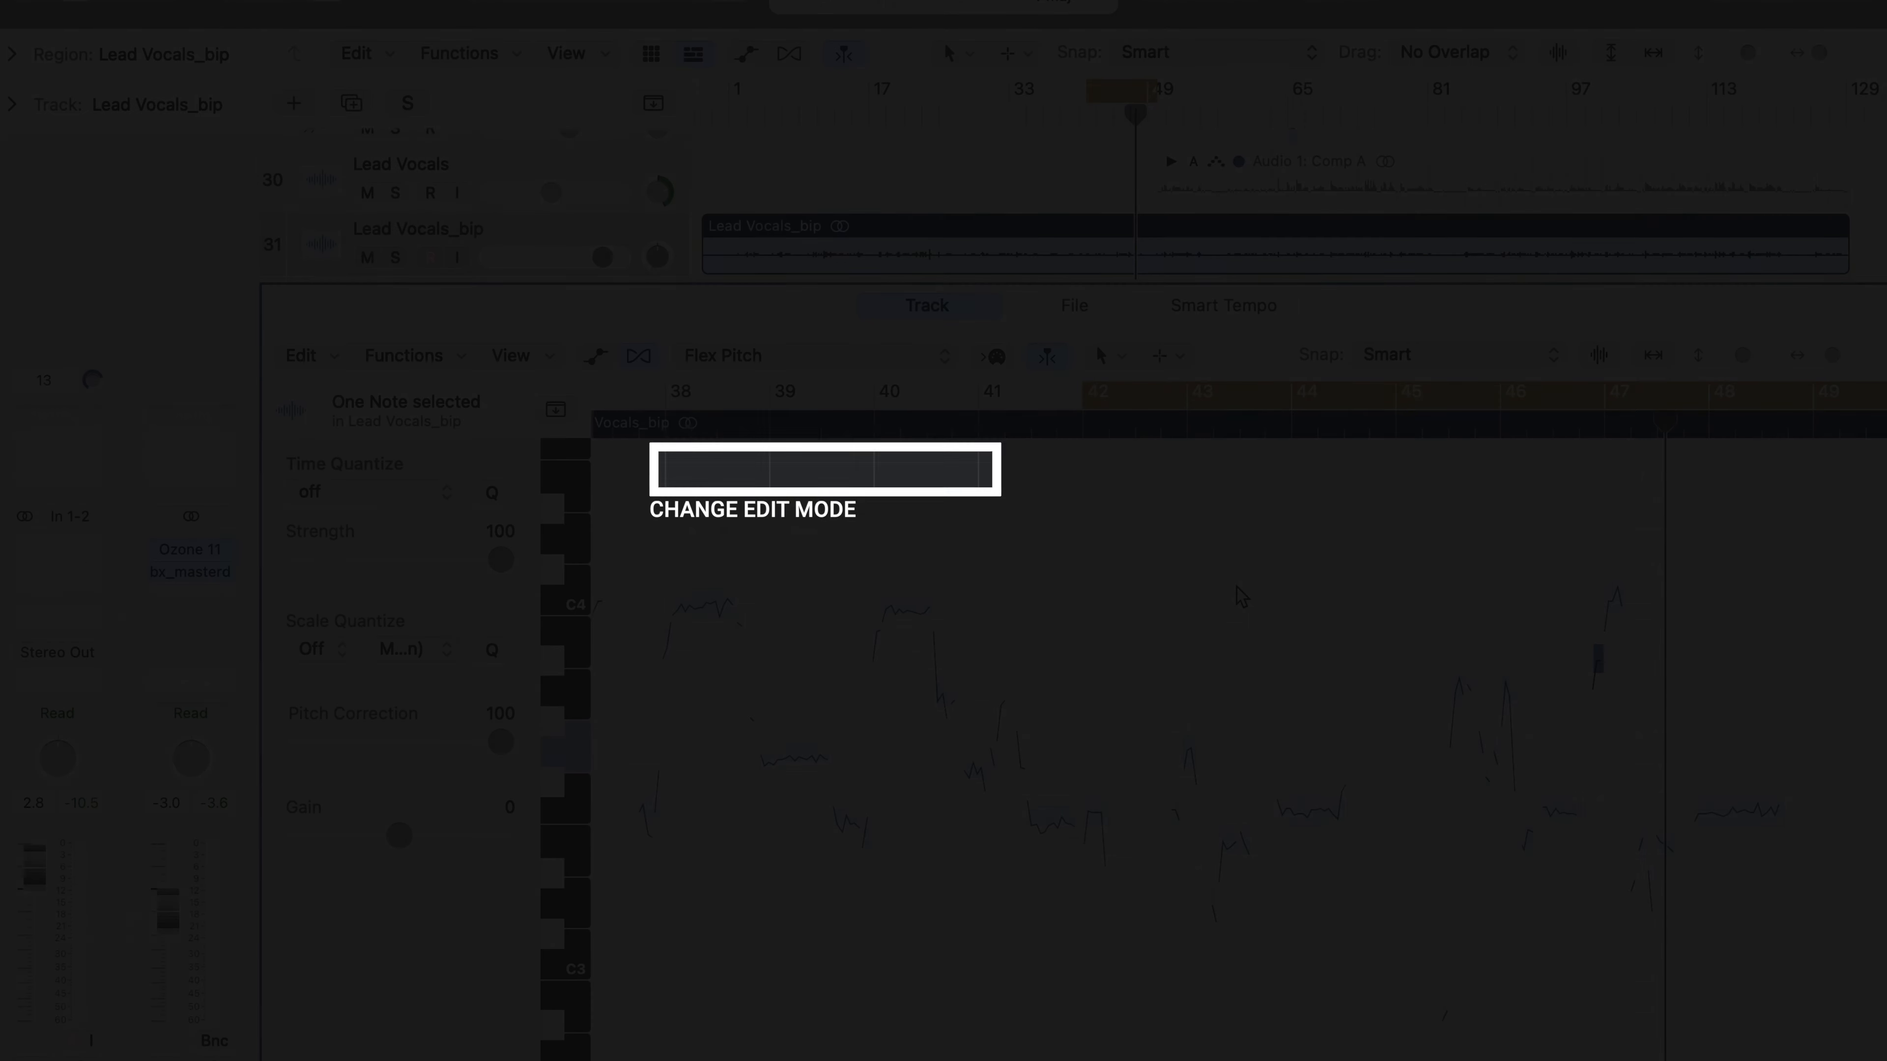
pyautogui.click(925, 355)
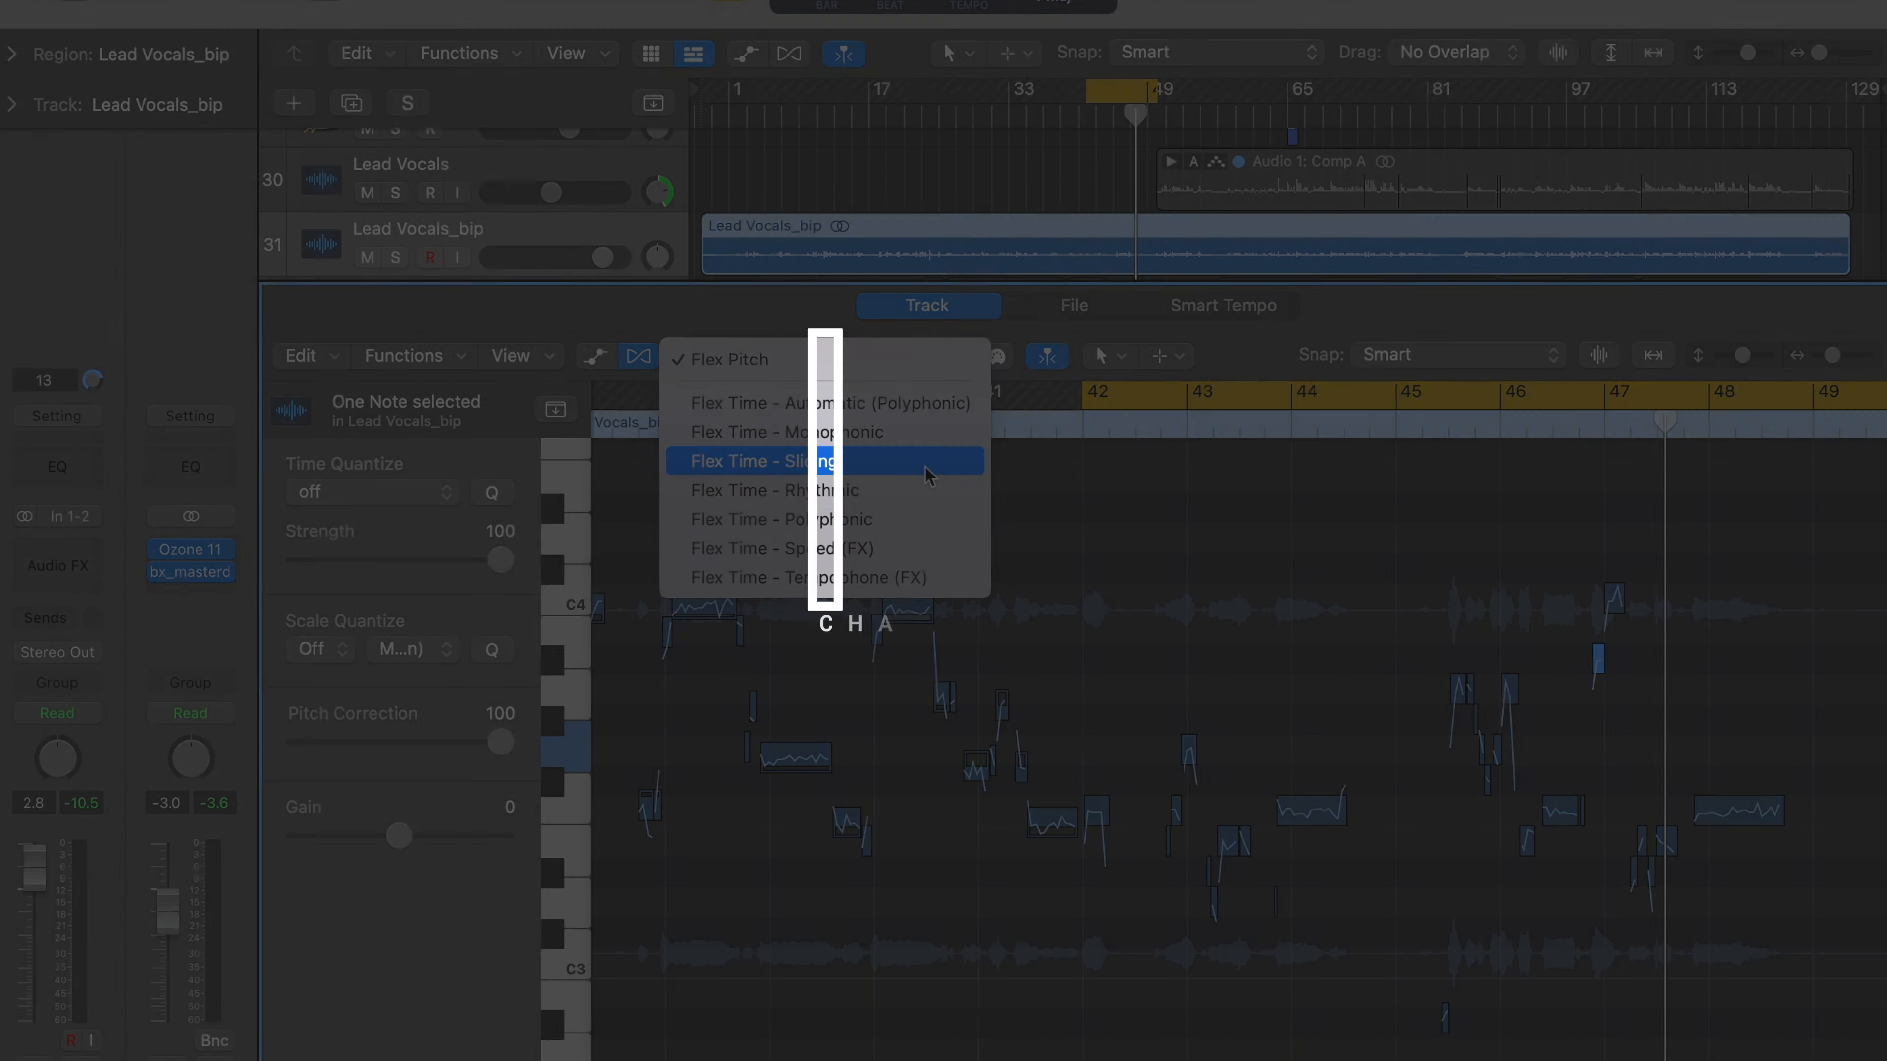
pyautogui.click(929, 474)
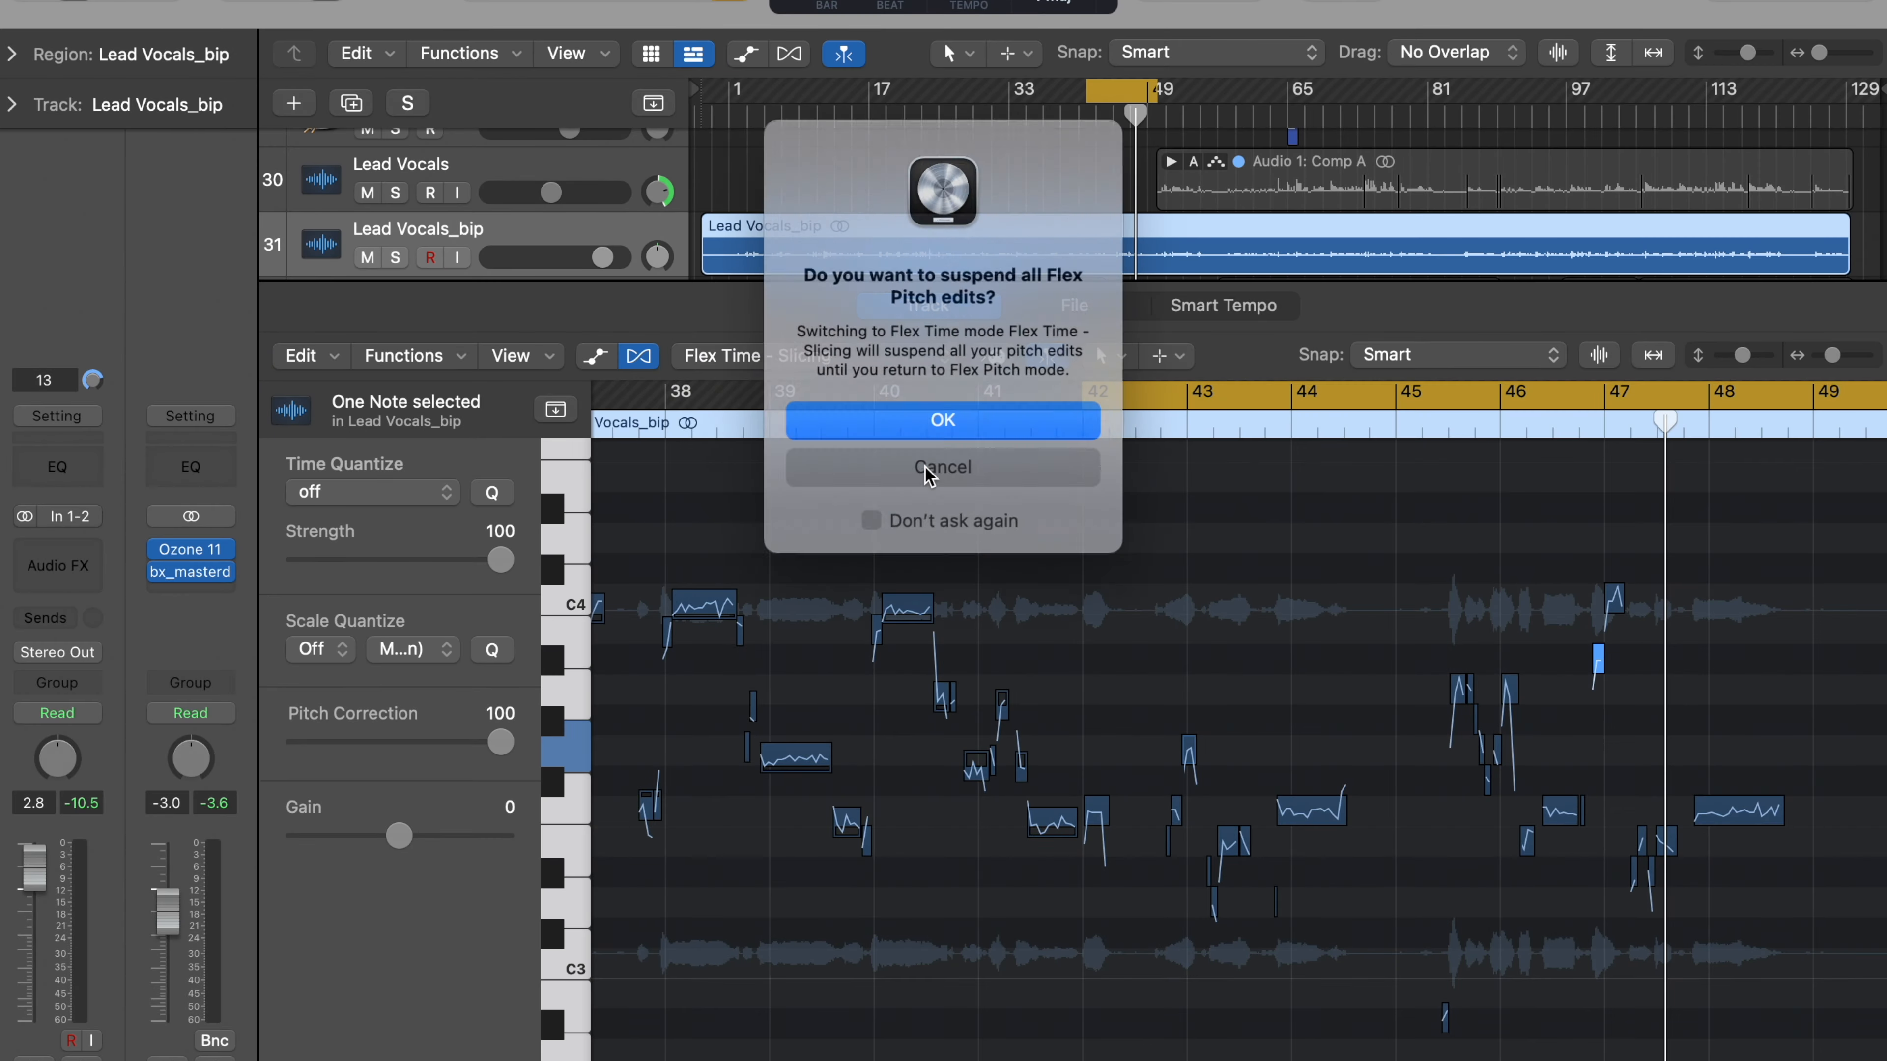
pyautogui.click(965, 421)
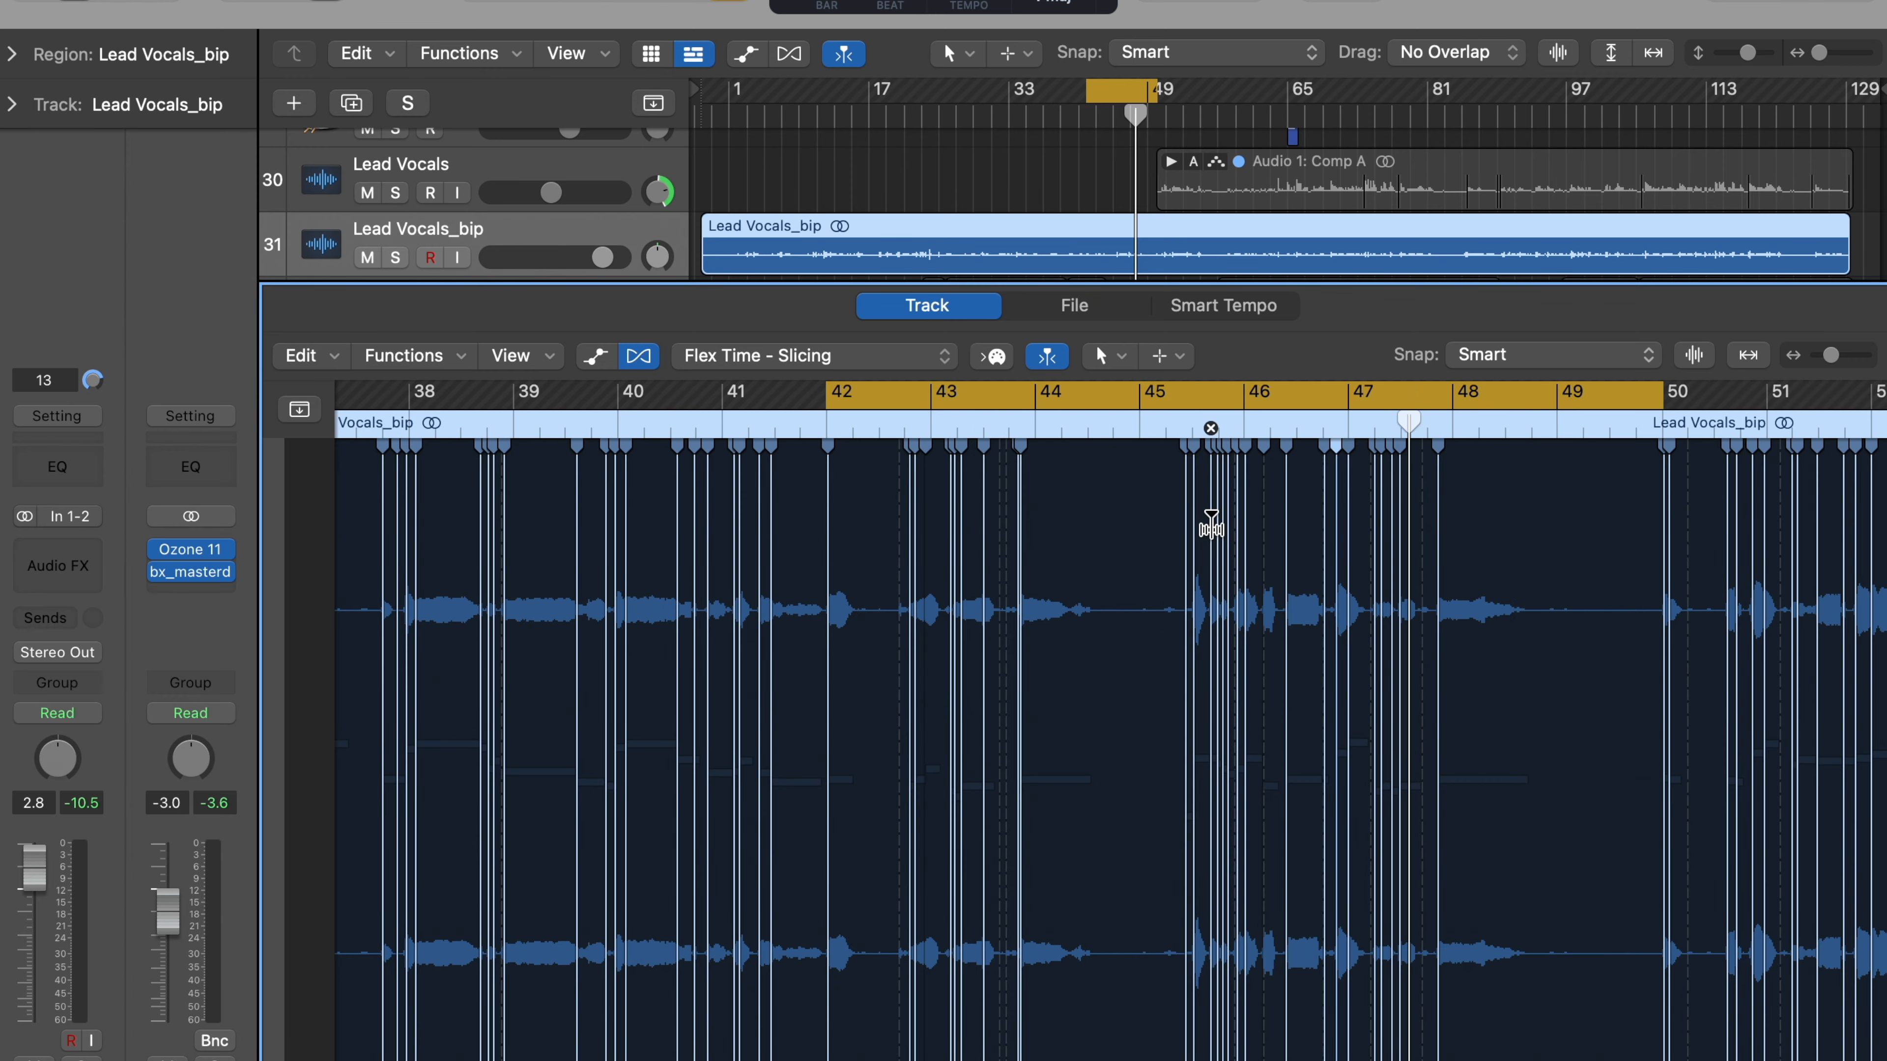
# Step: Delete the flex markers at bar 42 and shortly before bar 43
pyautogui.press('super+Right')
pyautogui.hscroll(-3, 927, 502)
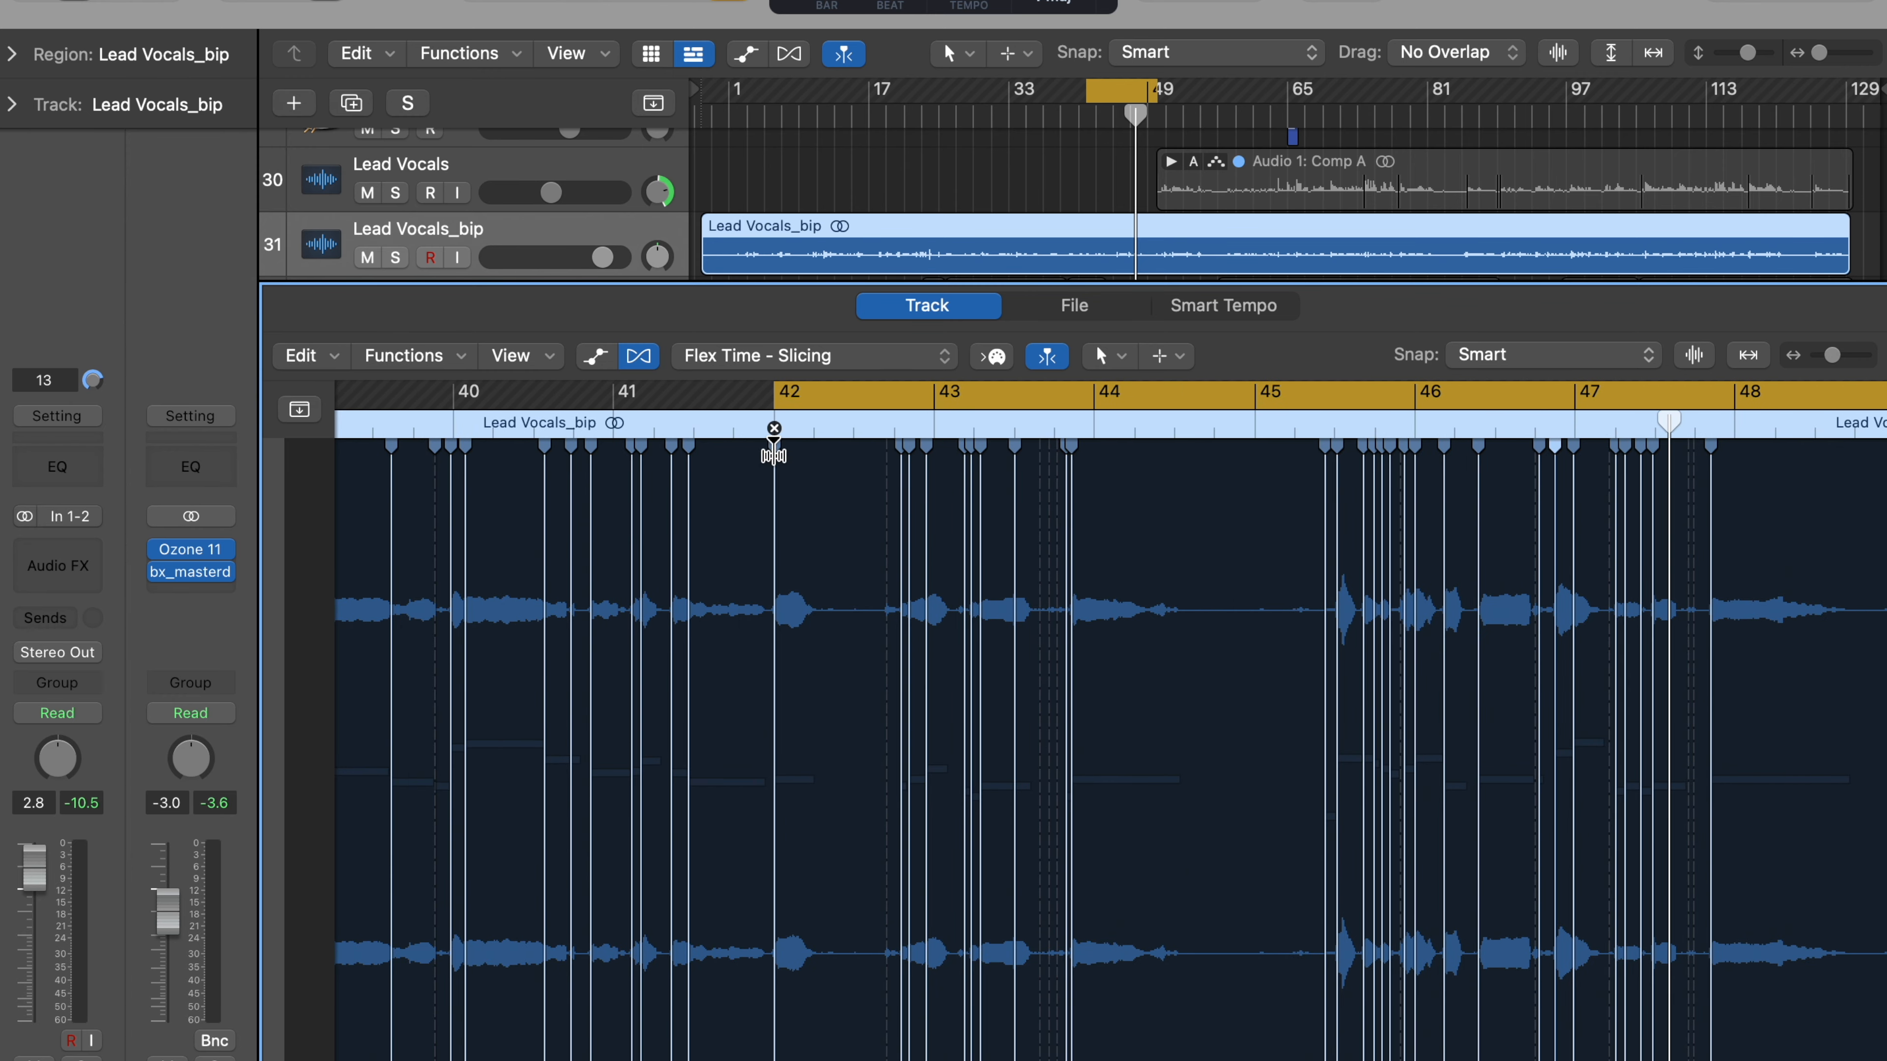
pyautogui.click(774, 428)
pyautogui.click(901, 429)
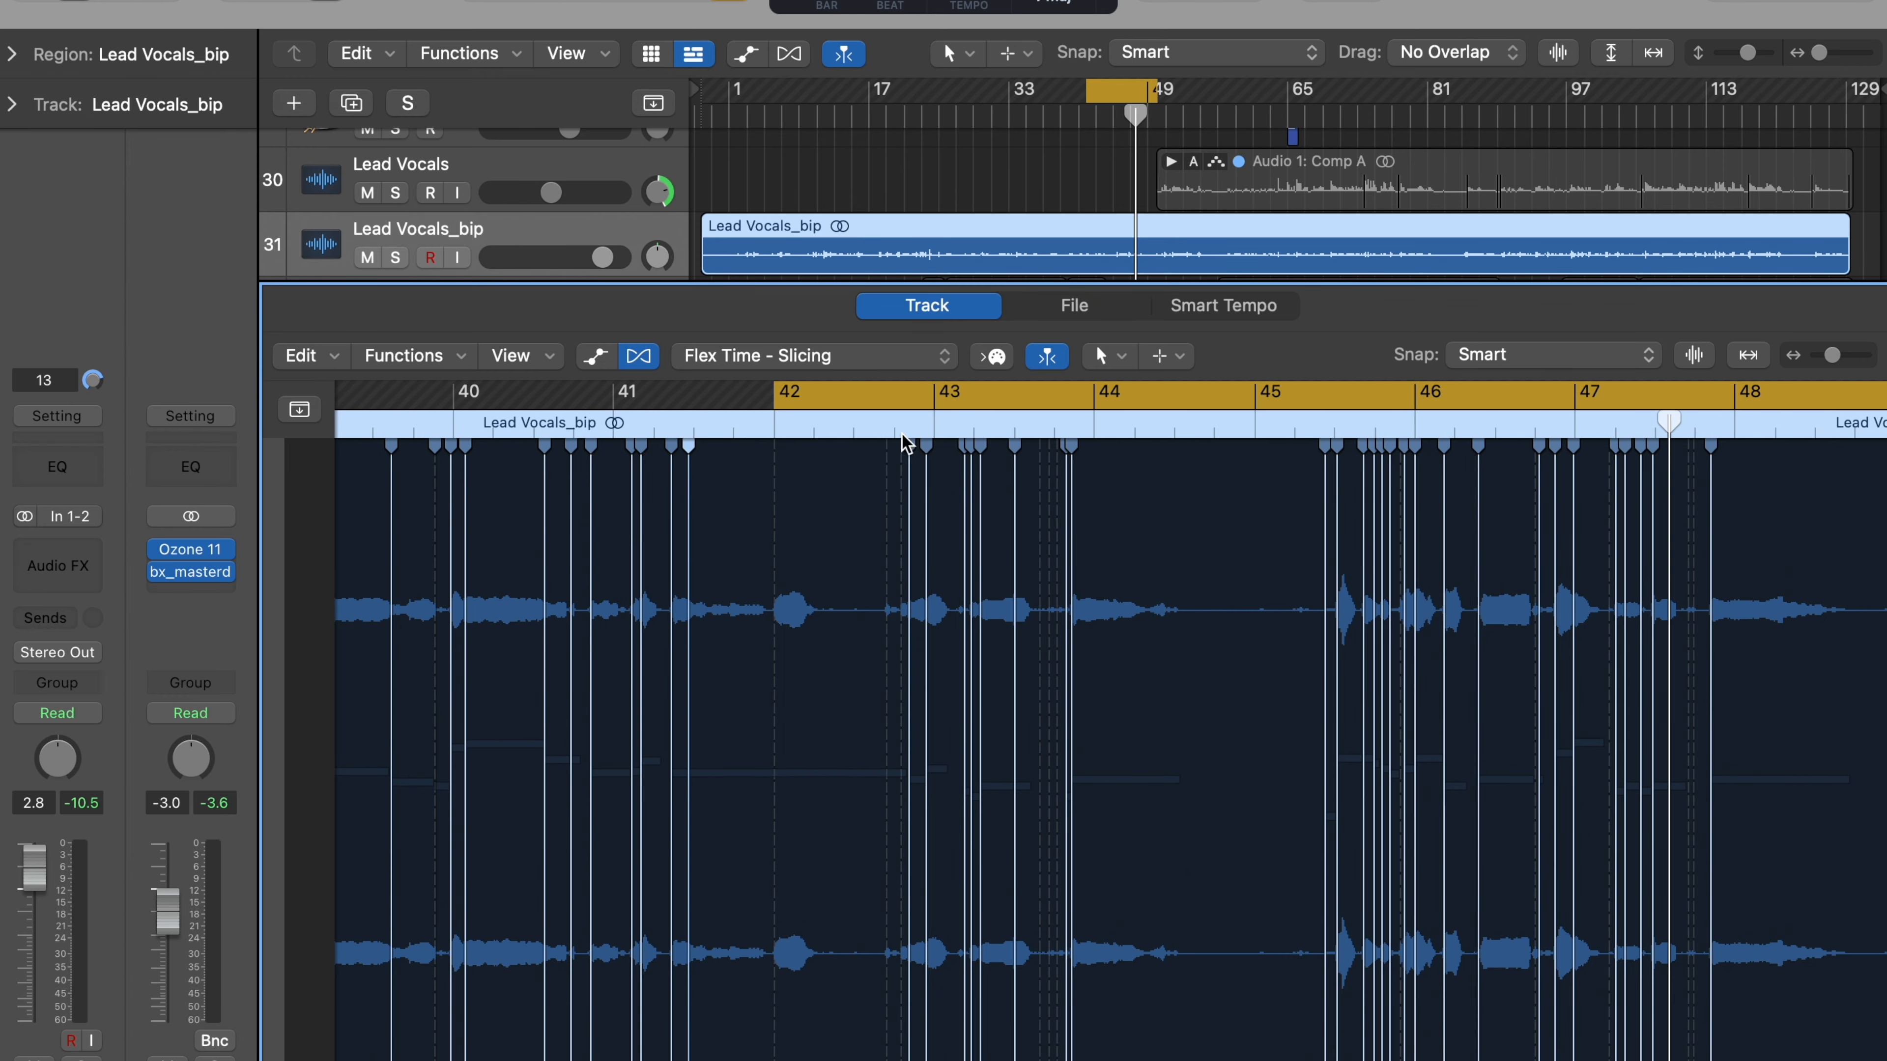
# Step: Play the cycled phrase and move the flex marker just before bar 44 slightly later
pyautogui.press('super+Right')
pyautogui.press('super+Right')
pyautogui.press('super+Right')
pyautogui.press('super+Right')
pyautogui.press('super+Right')
pyautogui.press('super+Right')
pyautogui.press('super+Right')
pyautogui.press('super+Left')
pyautogui.press('super+Left')
pyautogui.press('super+Left')
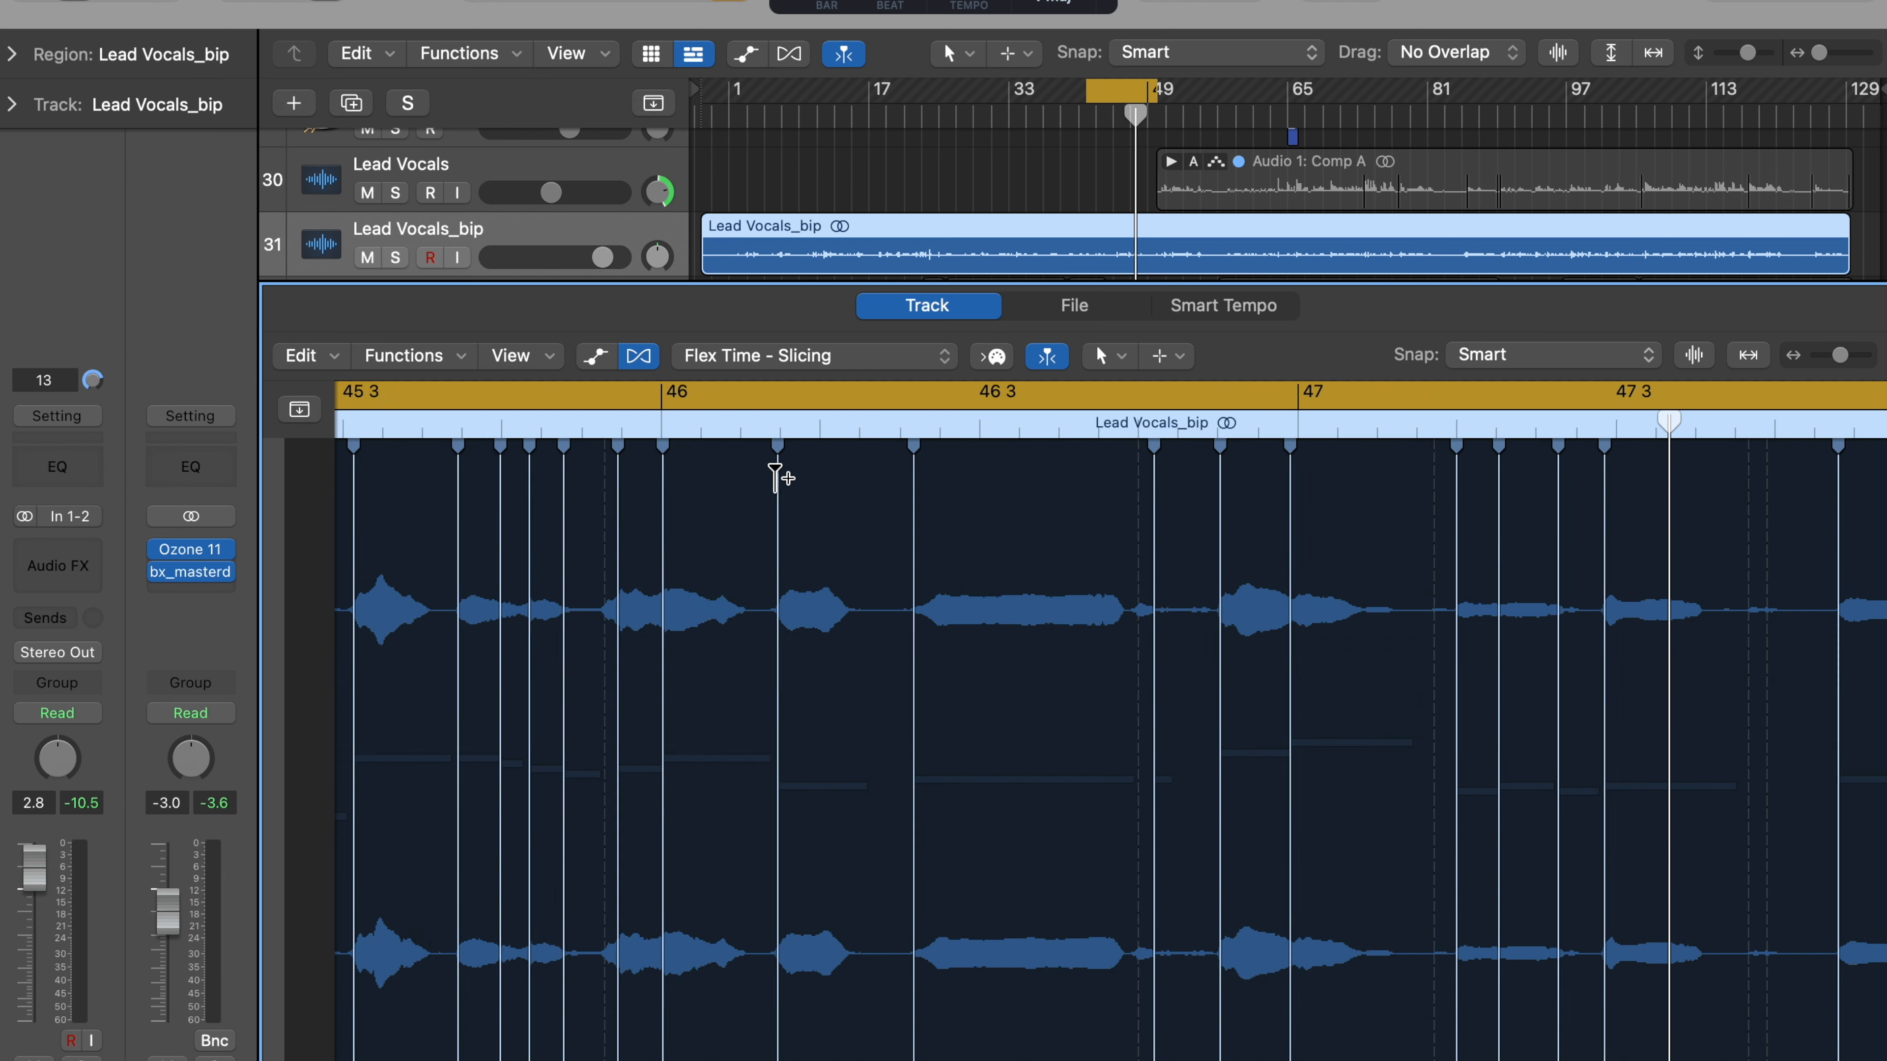
pyautogui.hscroll(-10, 874, 474)
pyautogui.press('space')
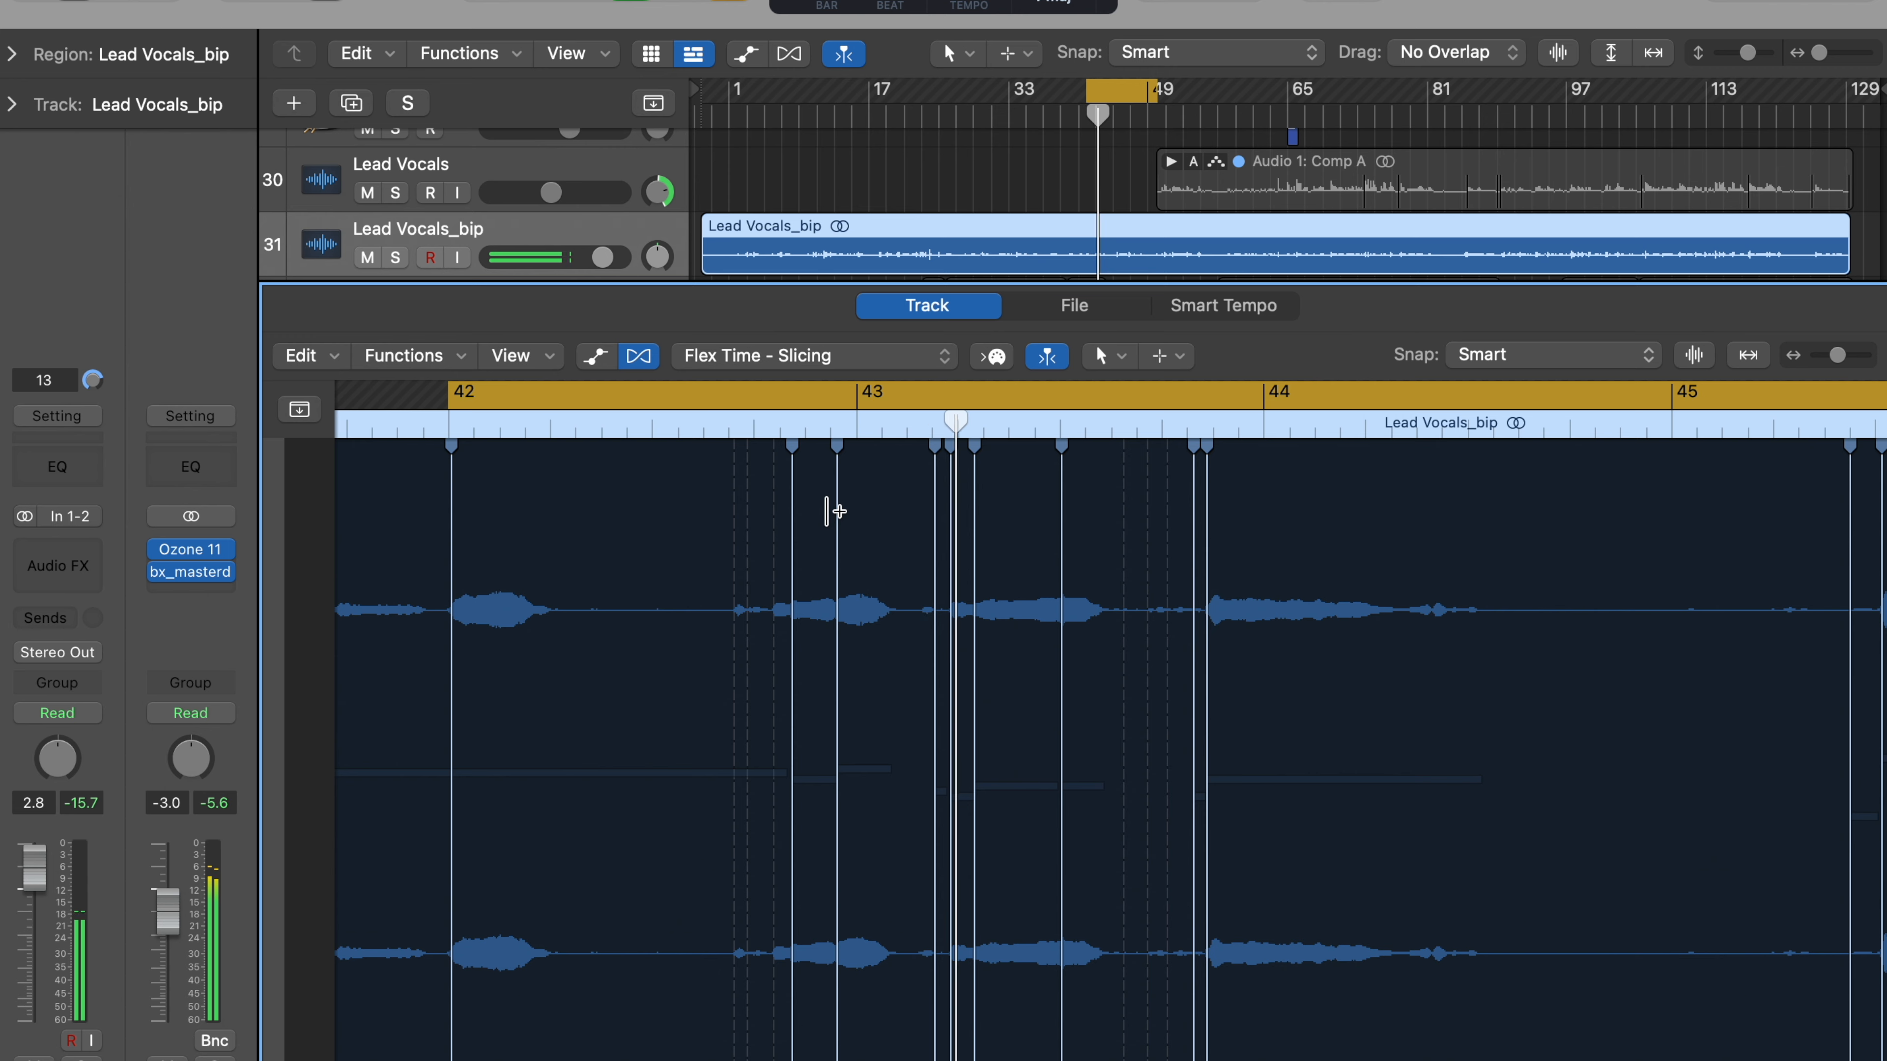
pyautogui.moveTo(1209, 552); pyautogui.dragTo(1217, 556)
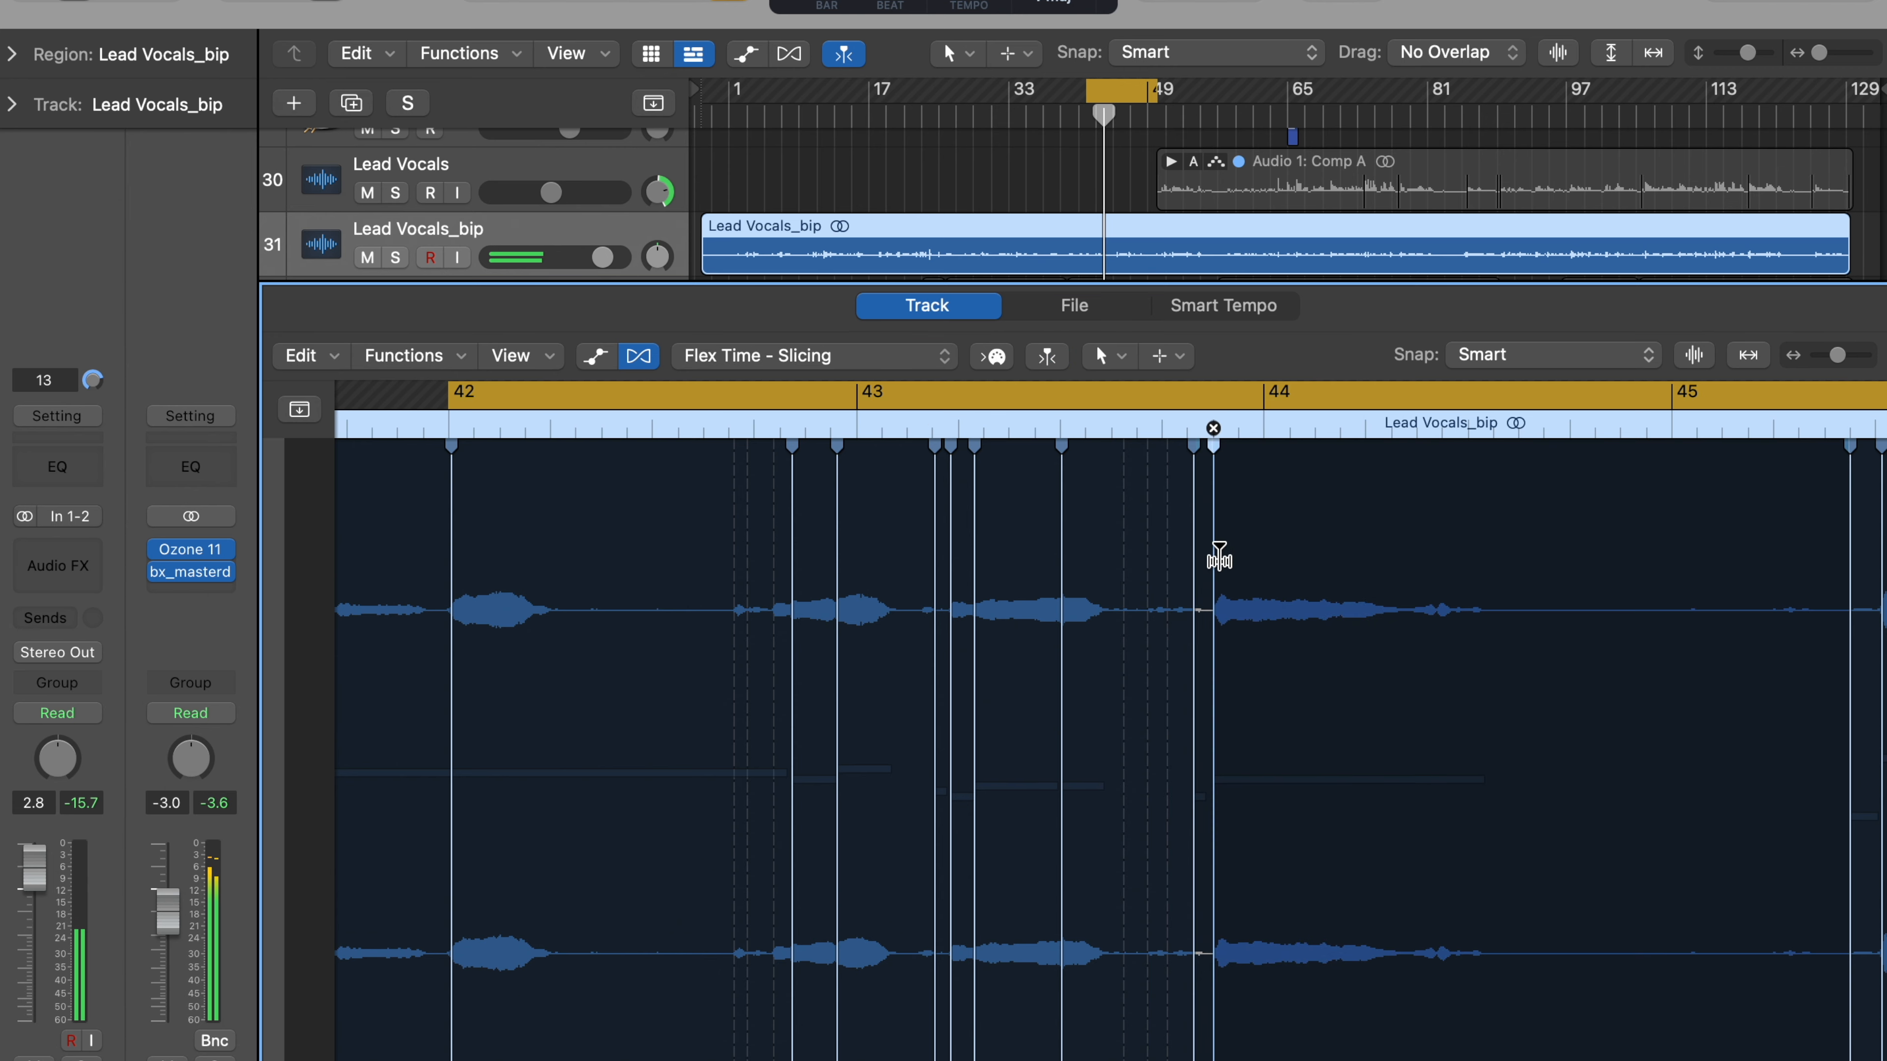
# Step: Turn off the cycle range and shift the flex markers midway through bar 47 and just before bar 48 slightly later while playing
pyautogui.press('c')
pyautogui.click(1110, 426)
pyautogui.press('space')
pyautogui.hscroll(5, 1211, 499)
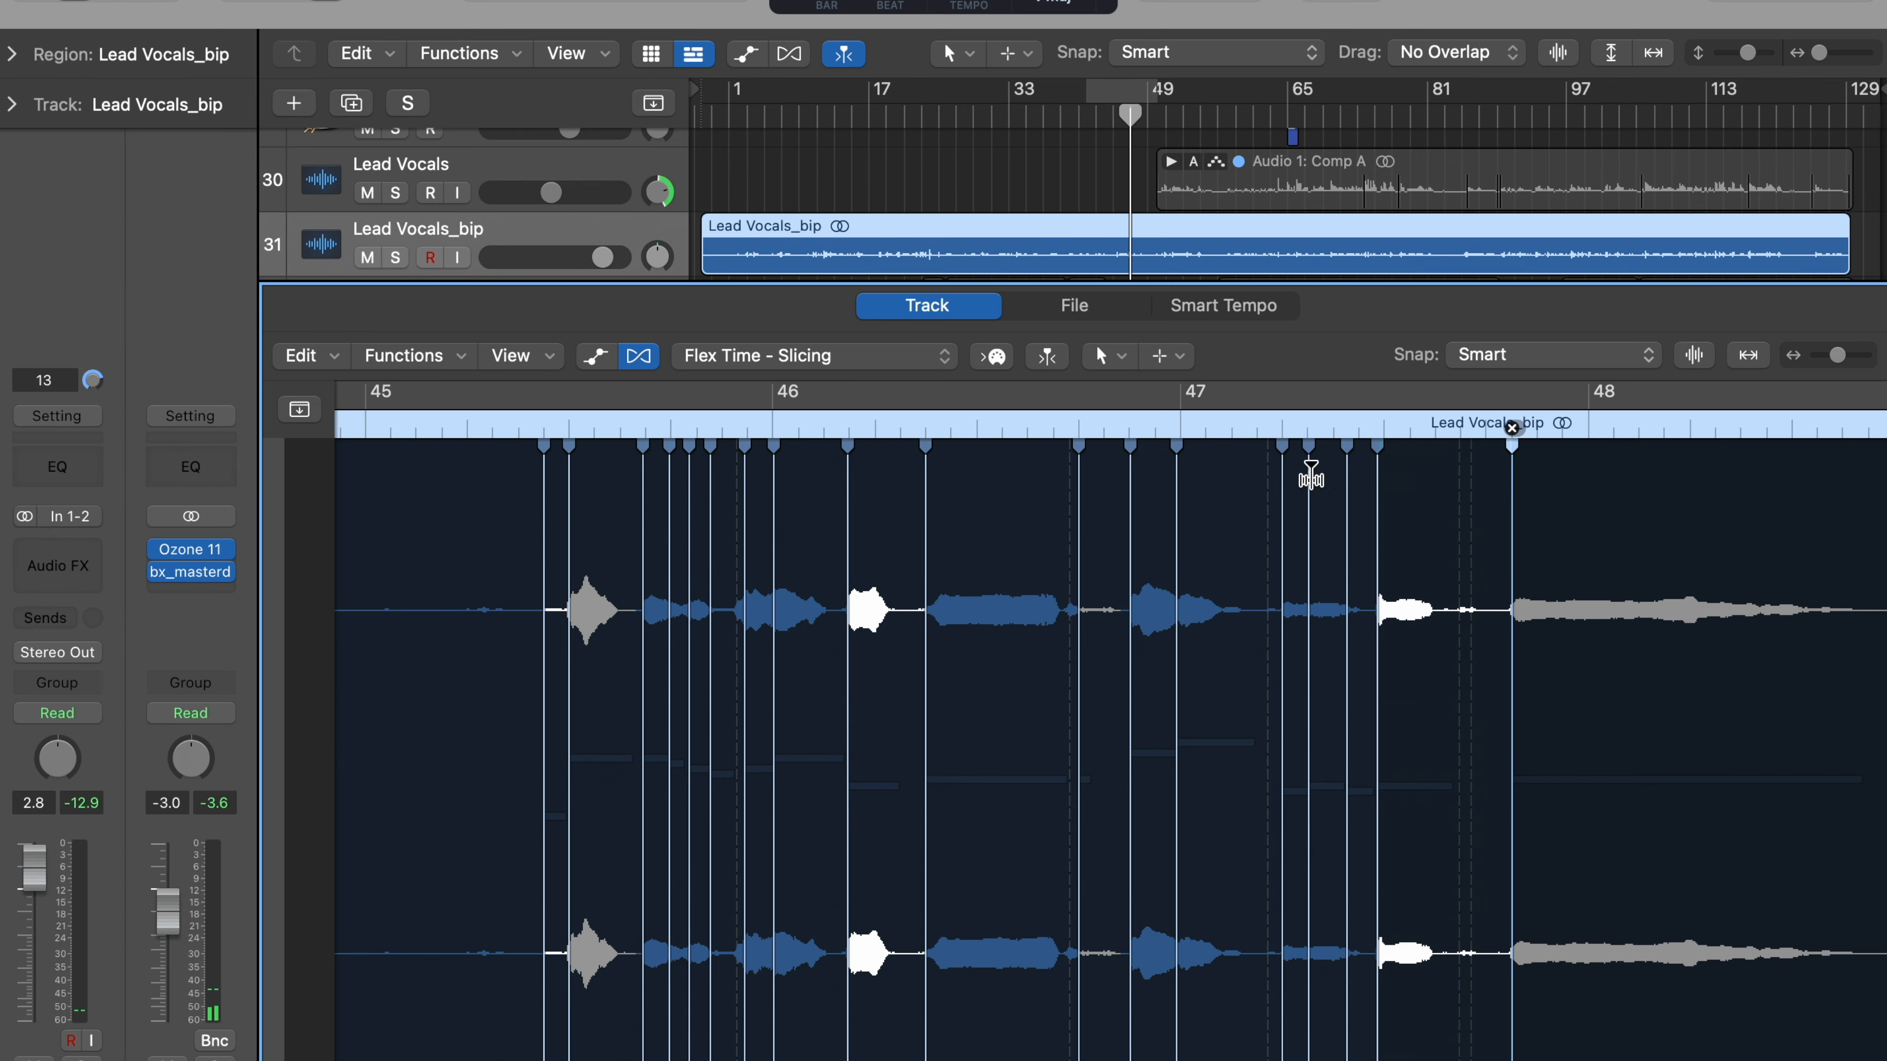
pyautogui.press('space')
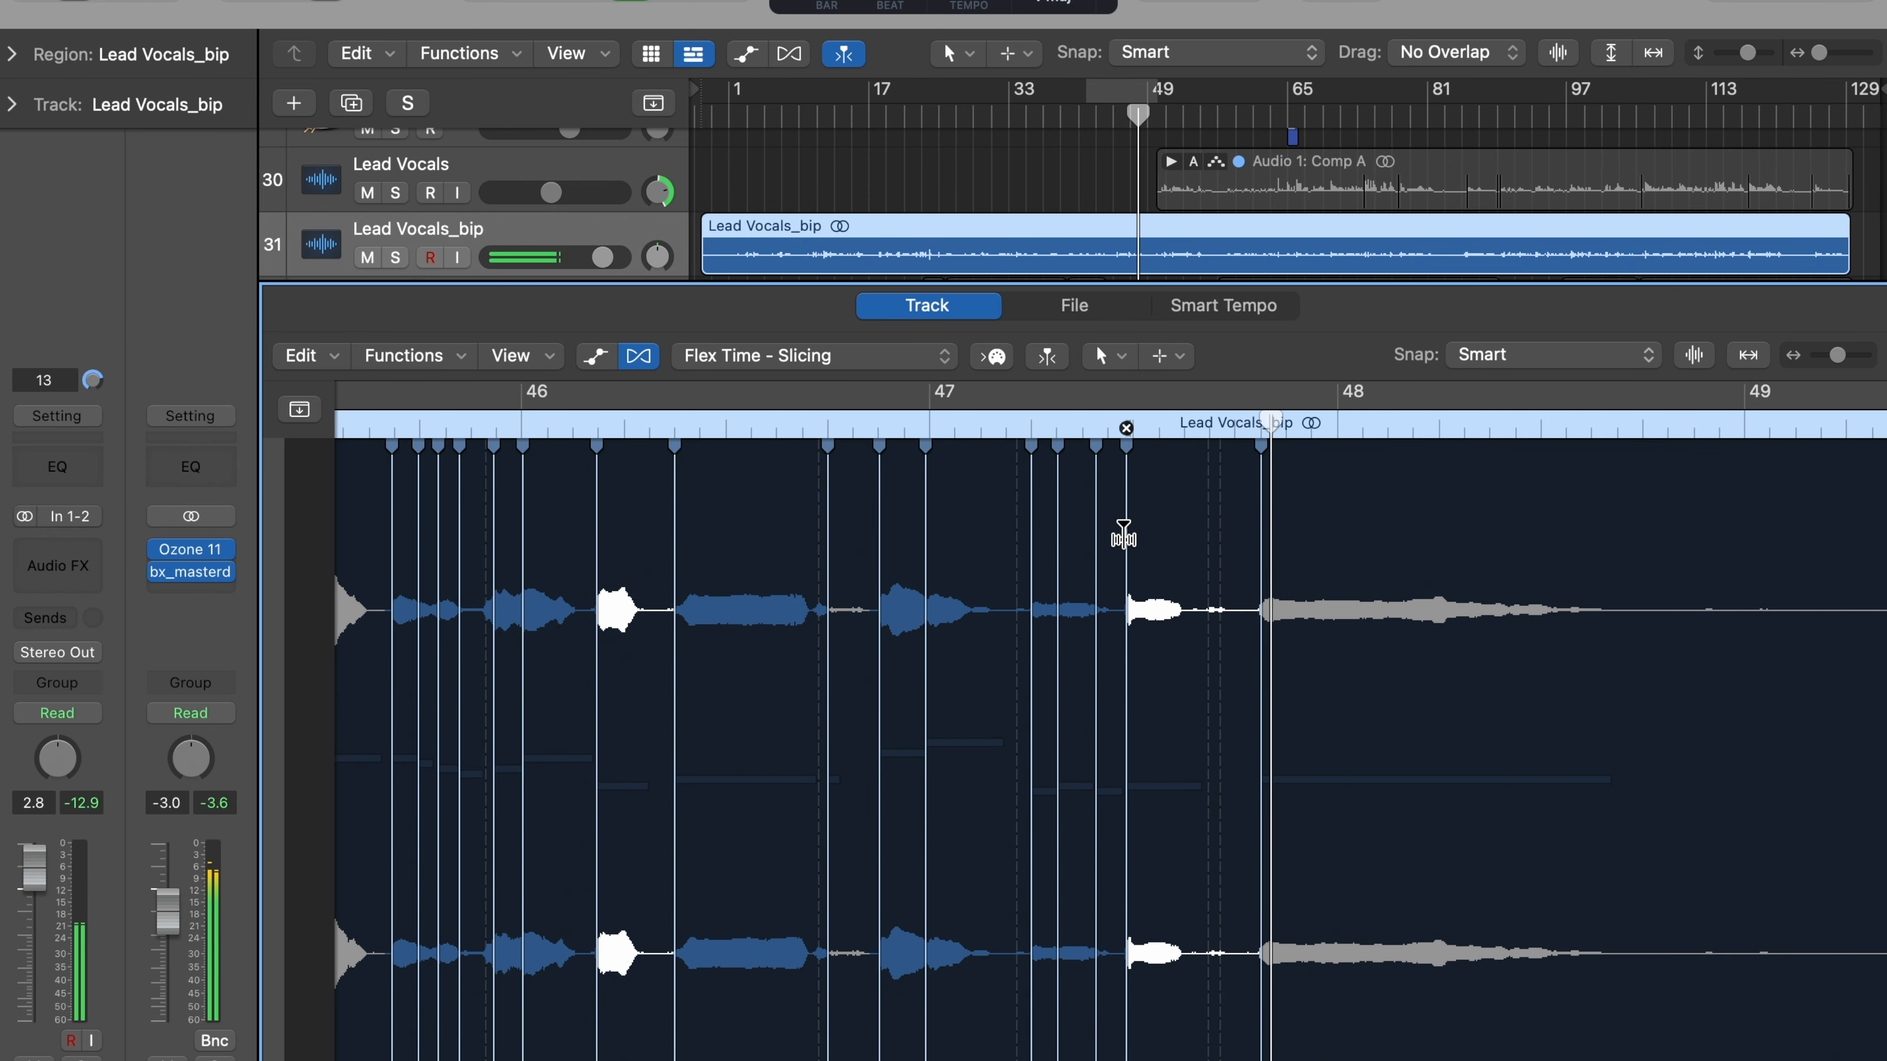
pyautogui.moveTo(1274, 533)
pyautogui.mouseDown()
pyautogui.moveTo(1305, 535)
pyautogui.moveTo(1285, 539)
pyautogui.mouseUp()
pyautogui.moveTo(1129, 541); pyautogui.dragTo(1133, 541)
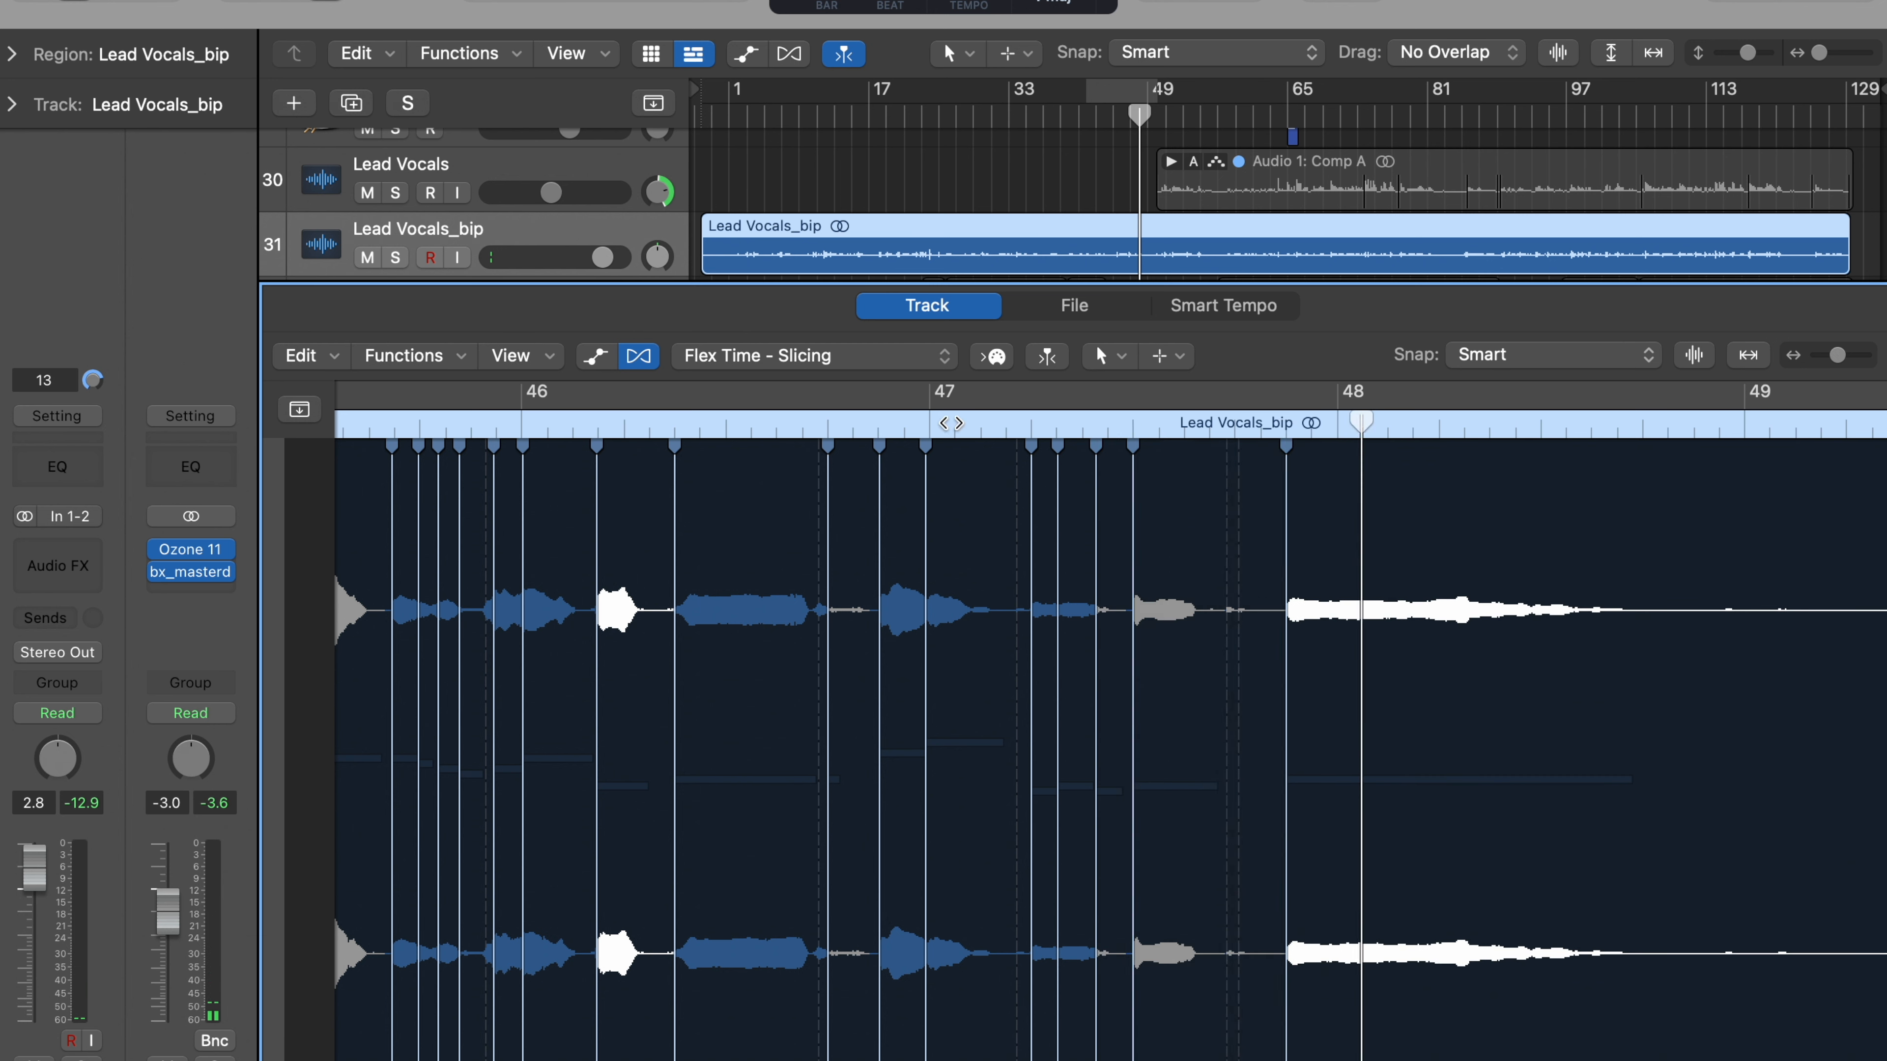
pyautogui.press('space')
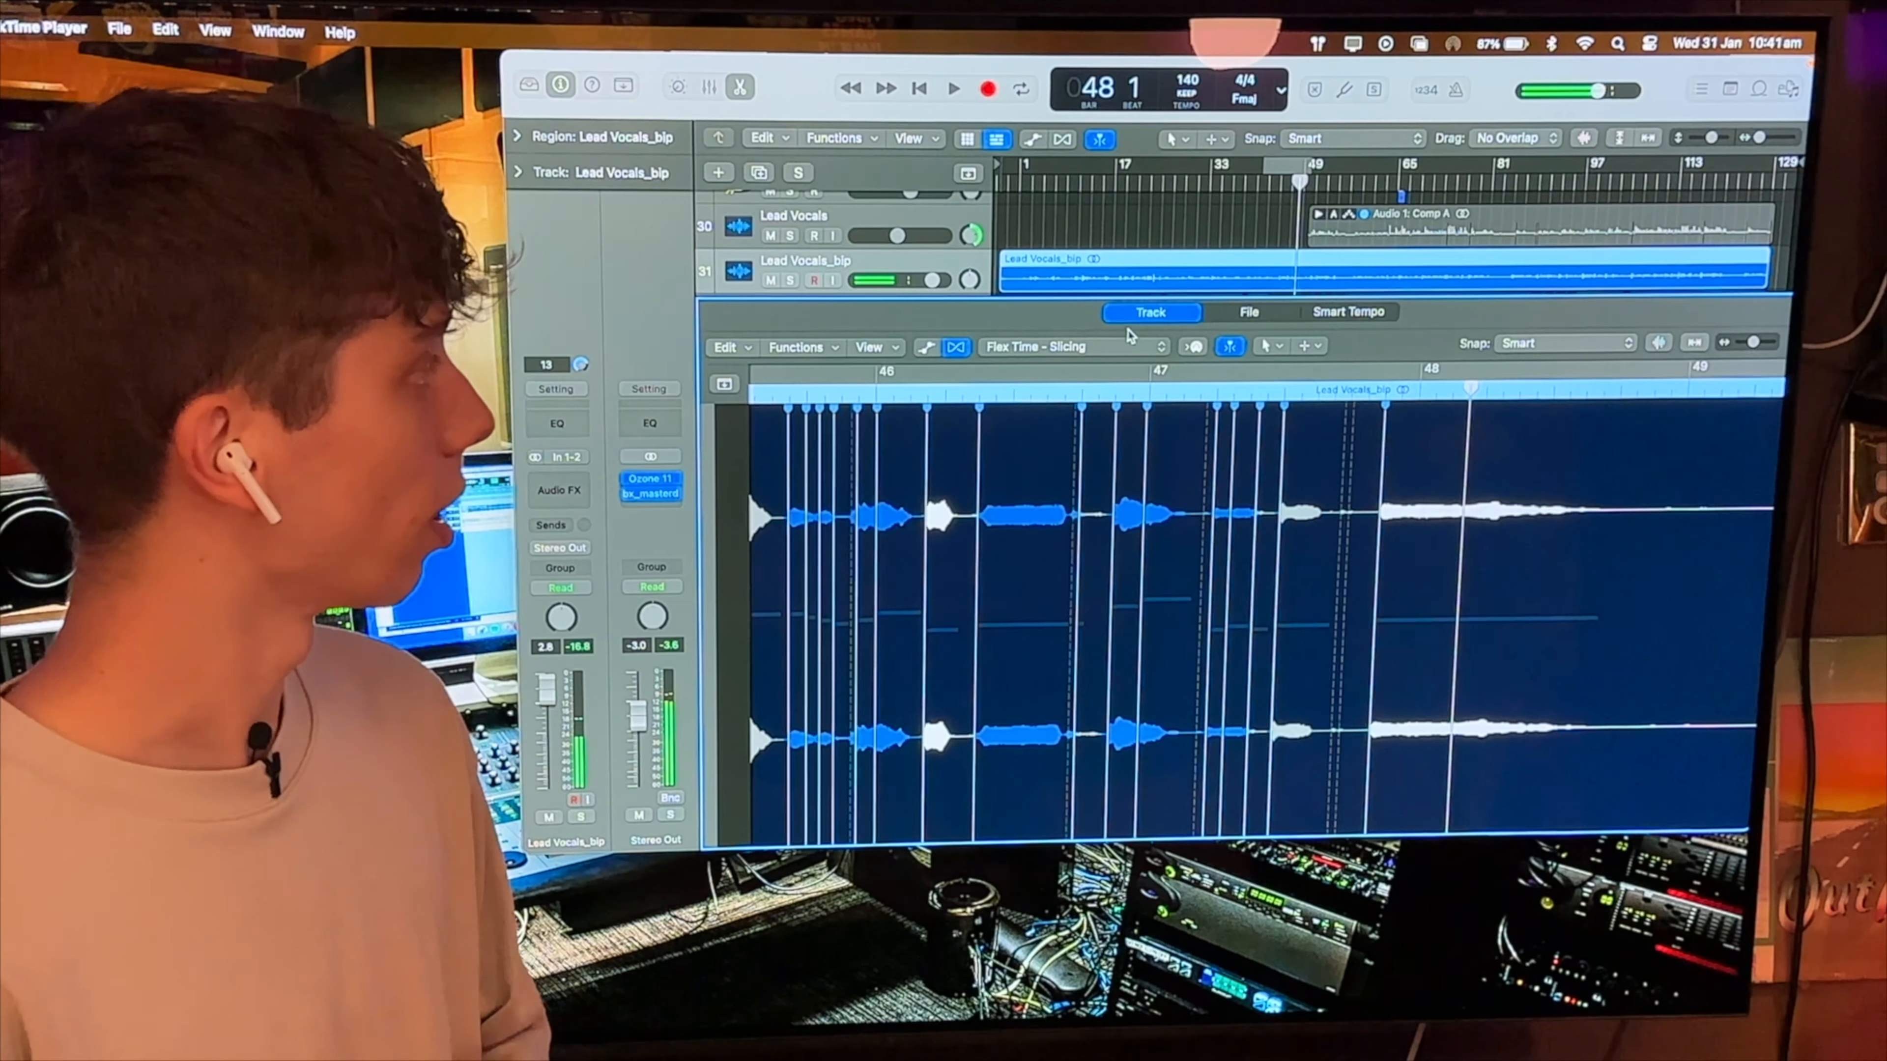
# Step: Switch the vocal's flex mode back to Flex Pitch and close the audio editor
pyautogui.click(944, 355)
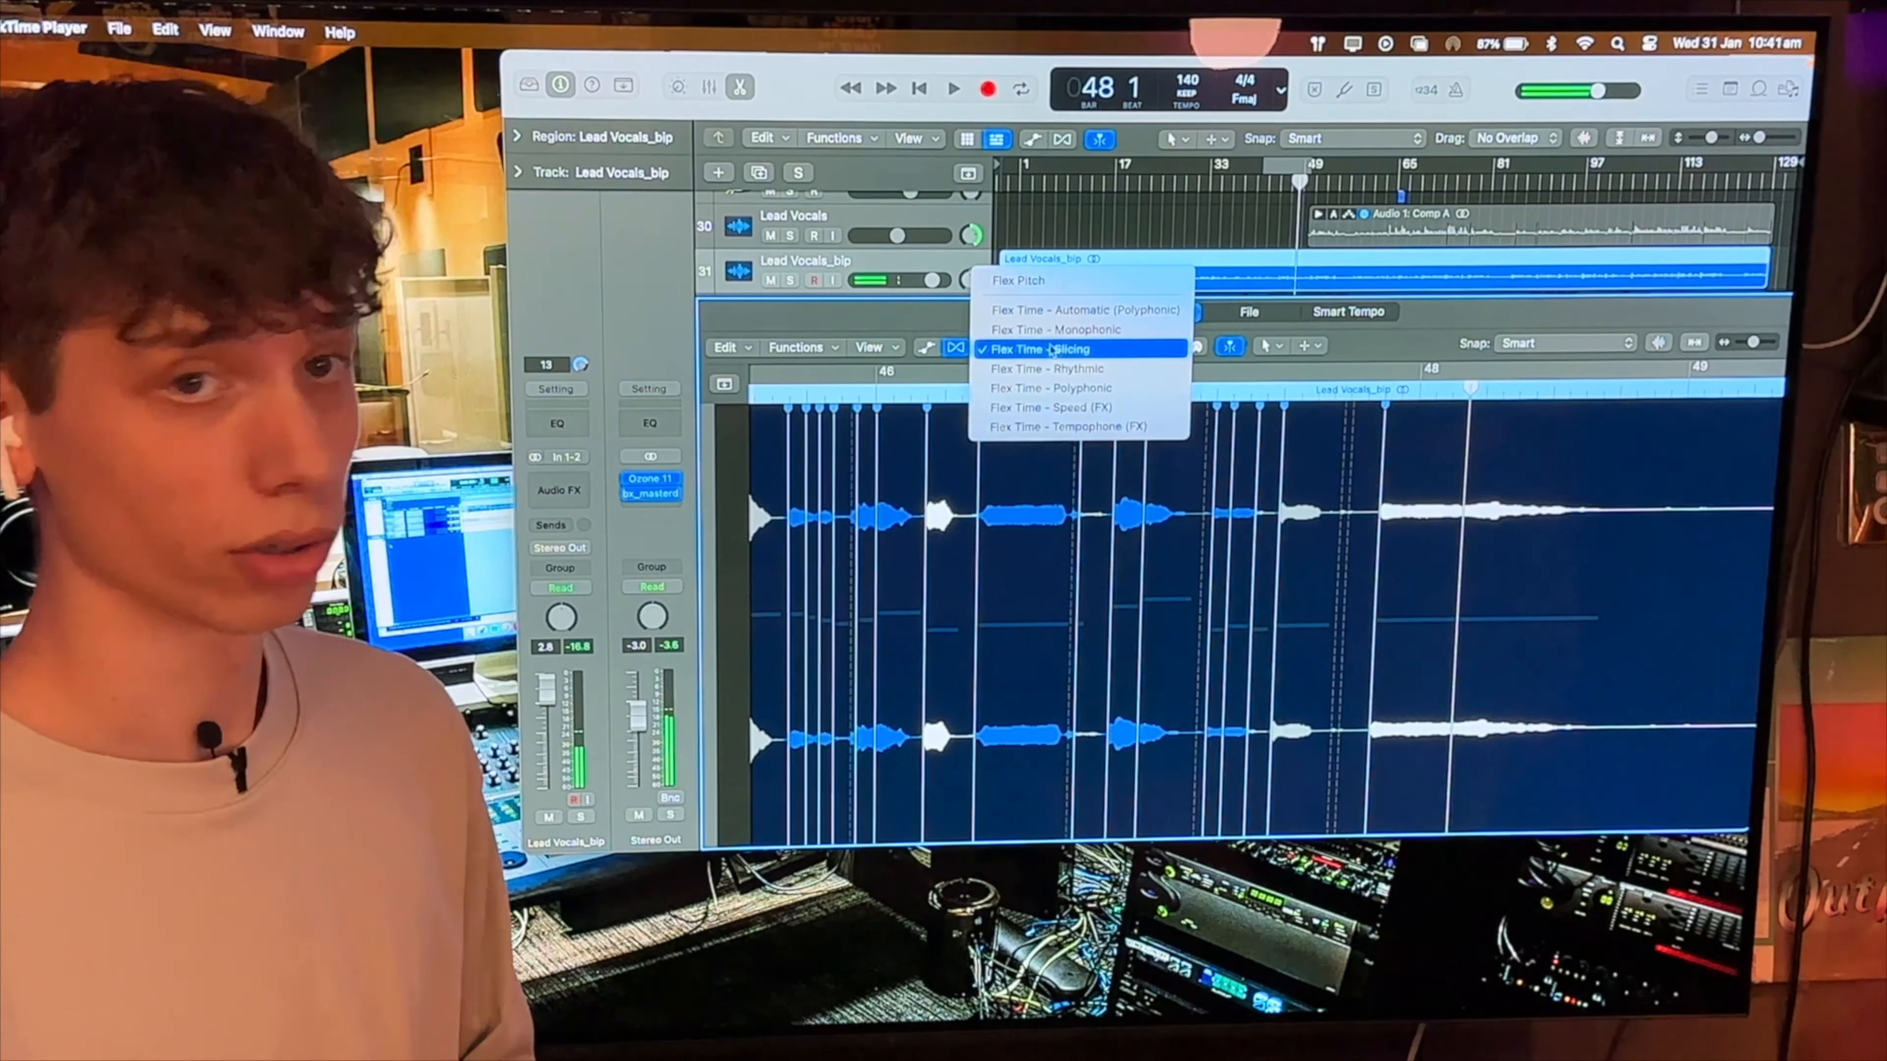
pyautogui.click(1041, 280)
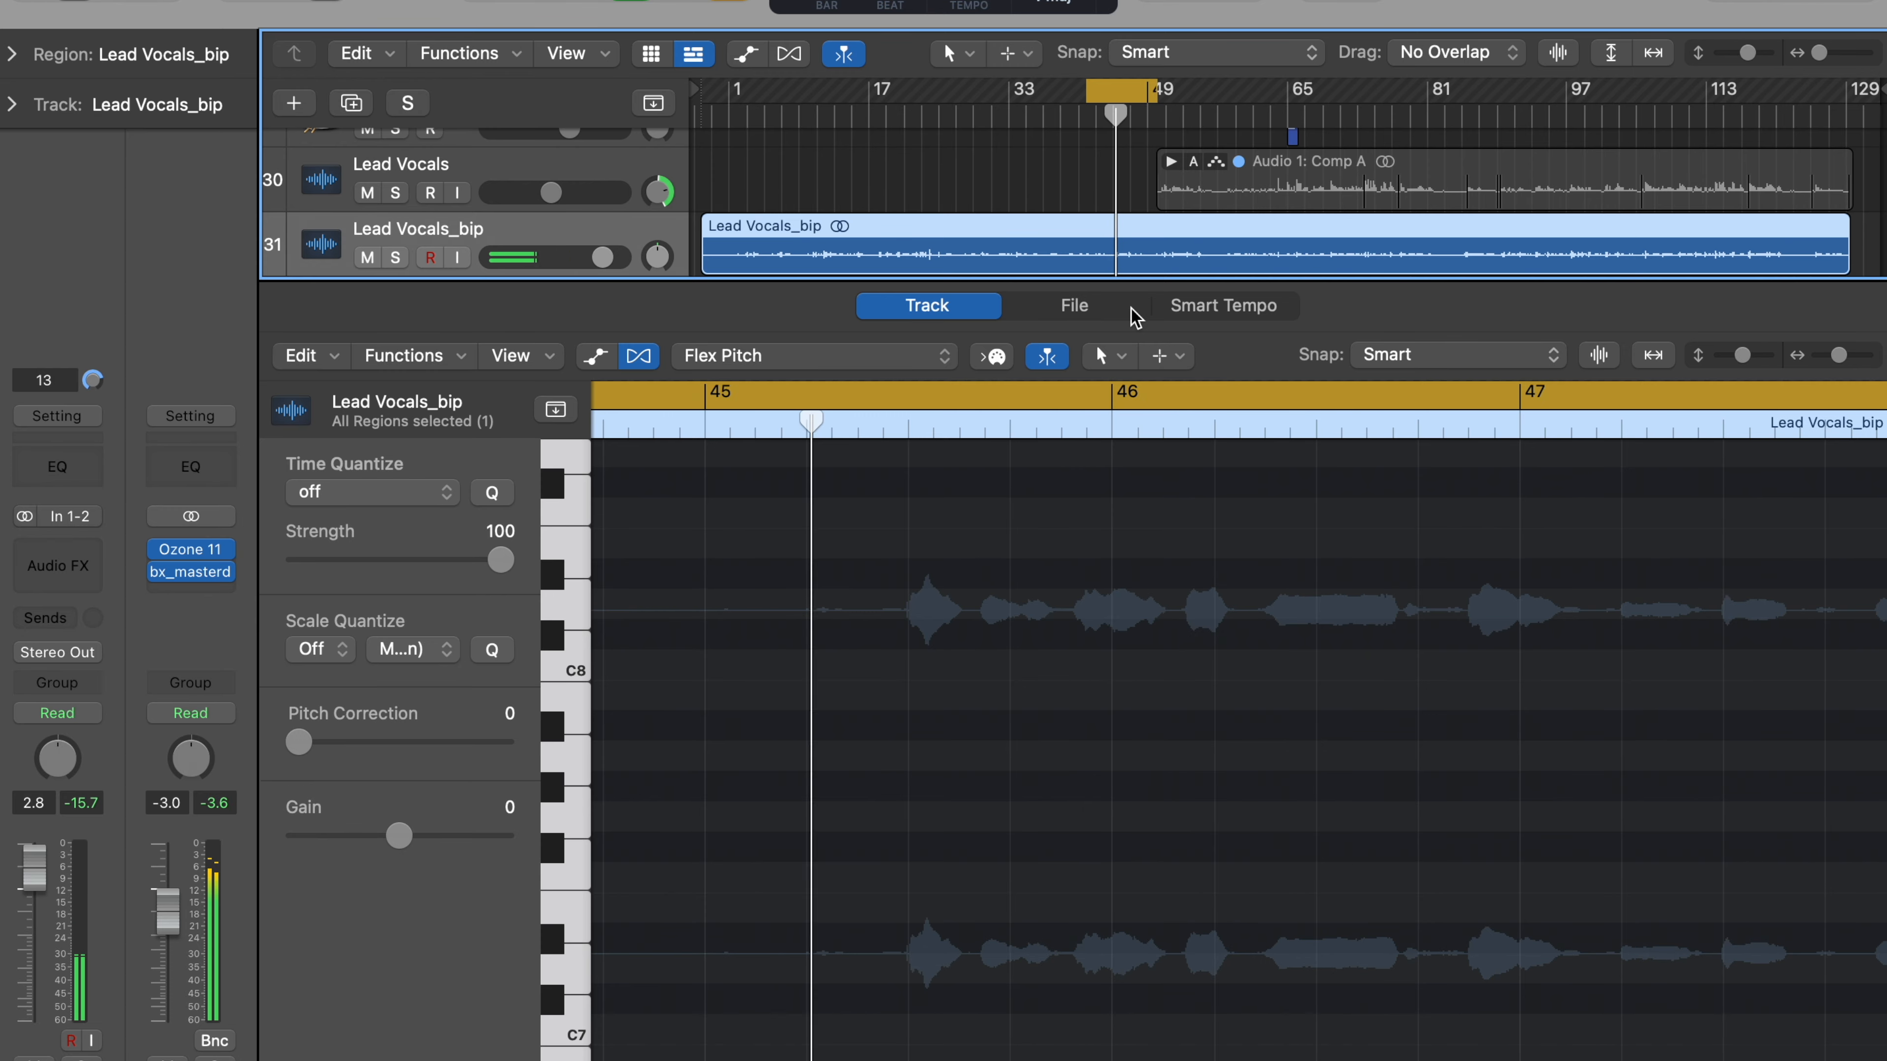
pyautogui.press('e')
pyautogui.scroll(2, 1134, 316)
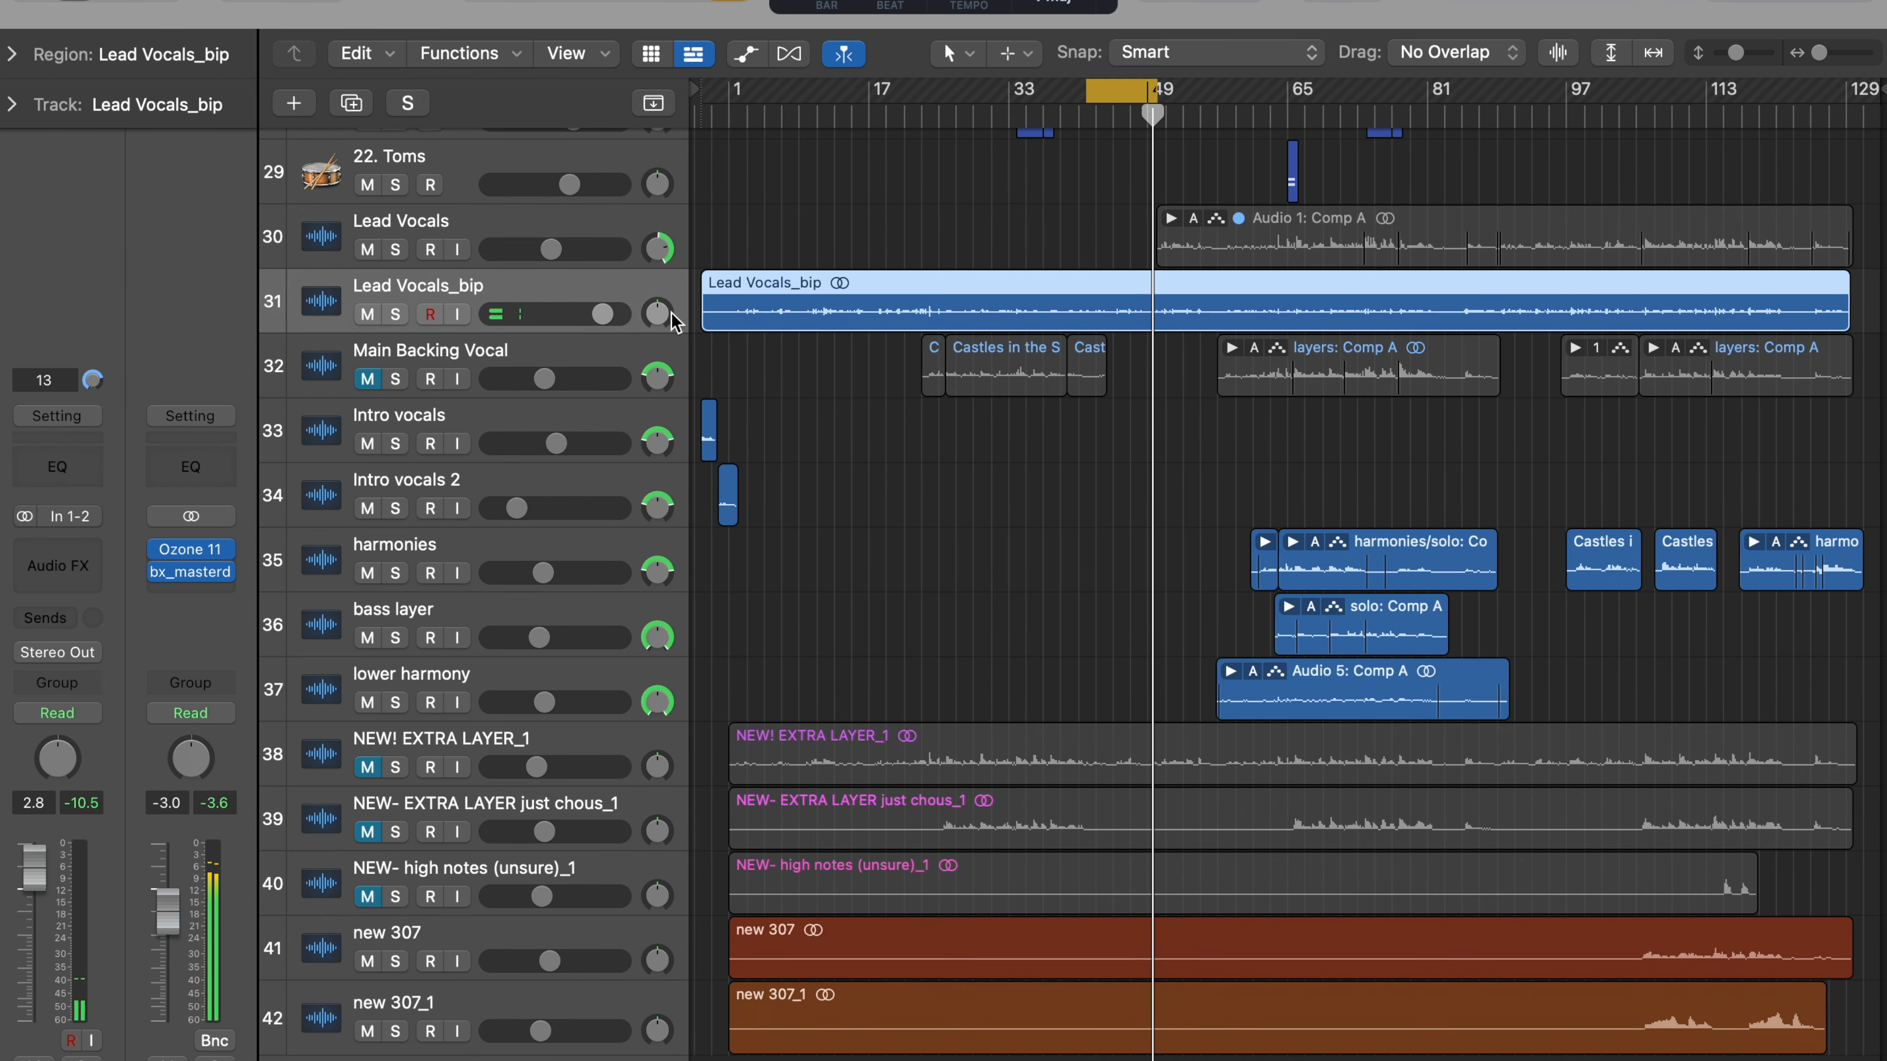
# Step: Add a Channel EQ to the Lead Vocals_bip track and close its plug-in window
pyautogui.click(57, 466)
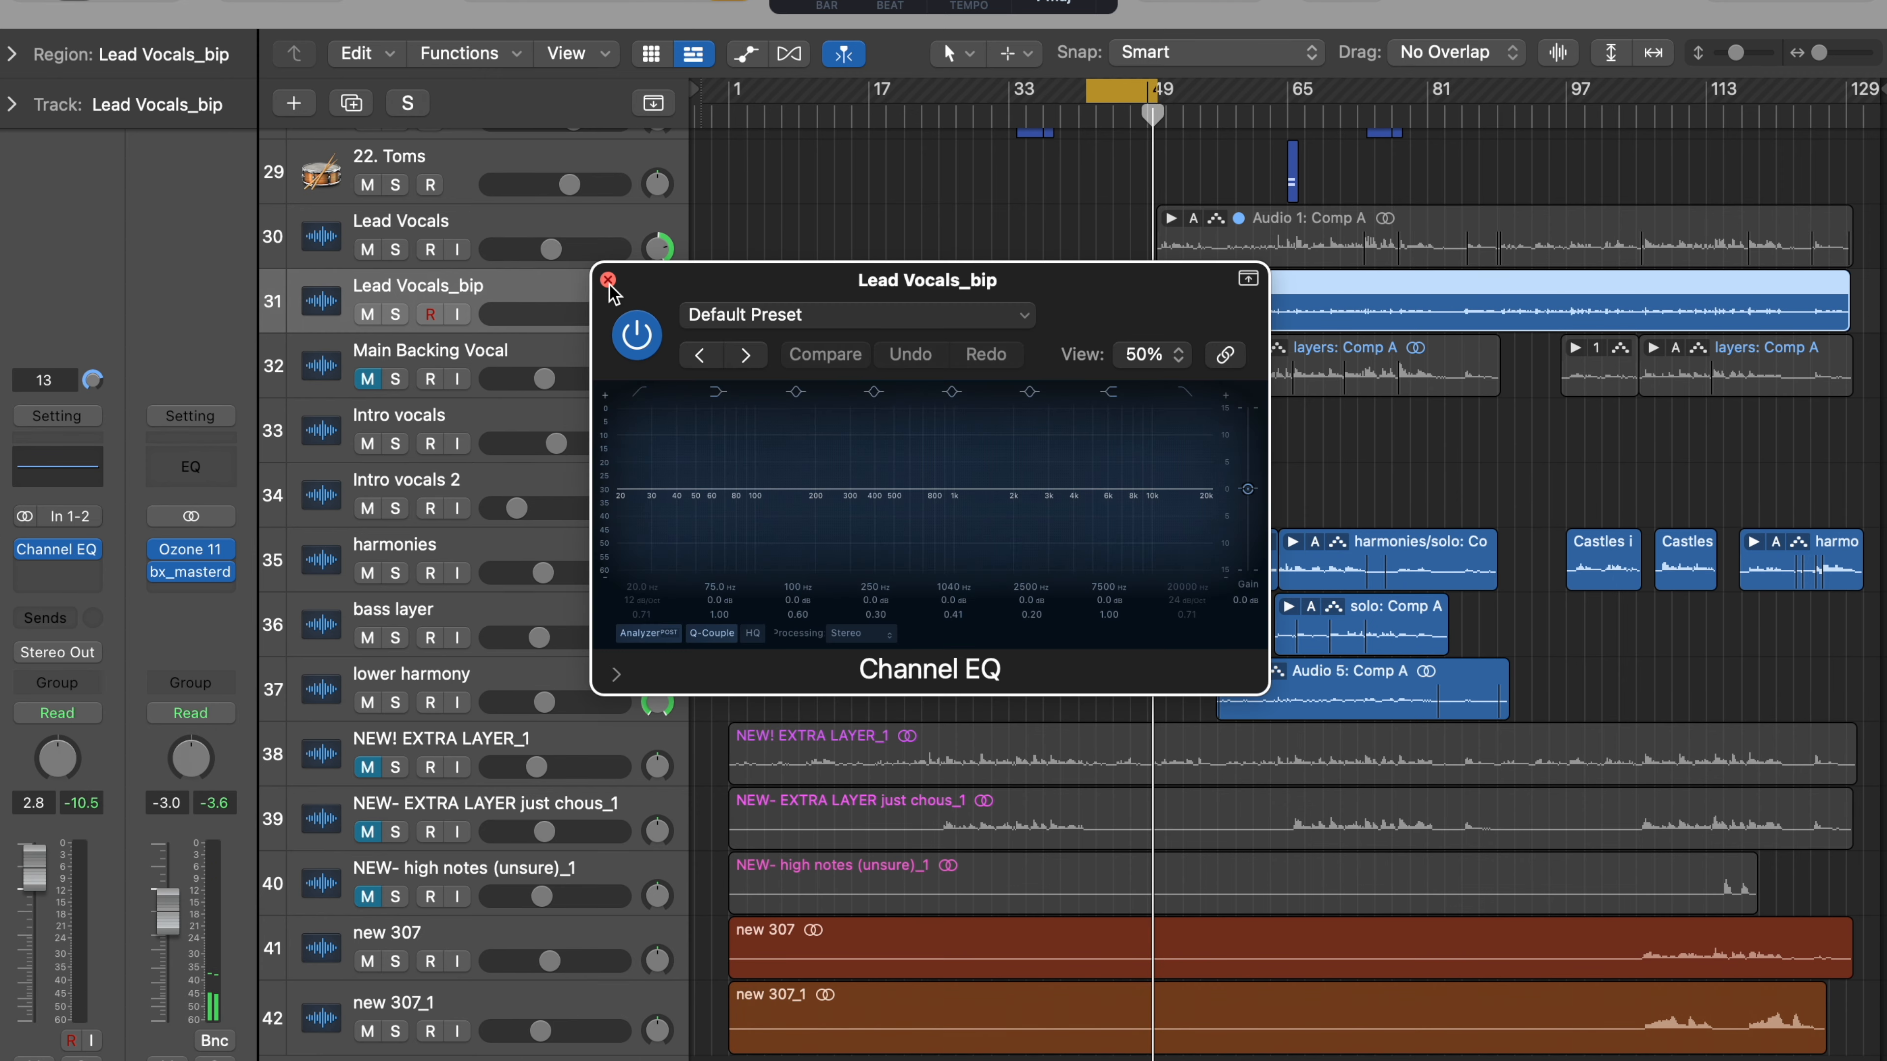
pyautogui.click(607, 280)
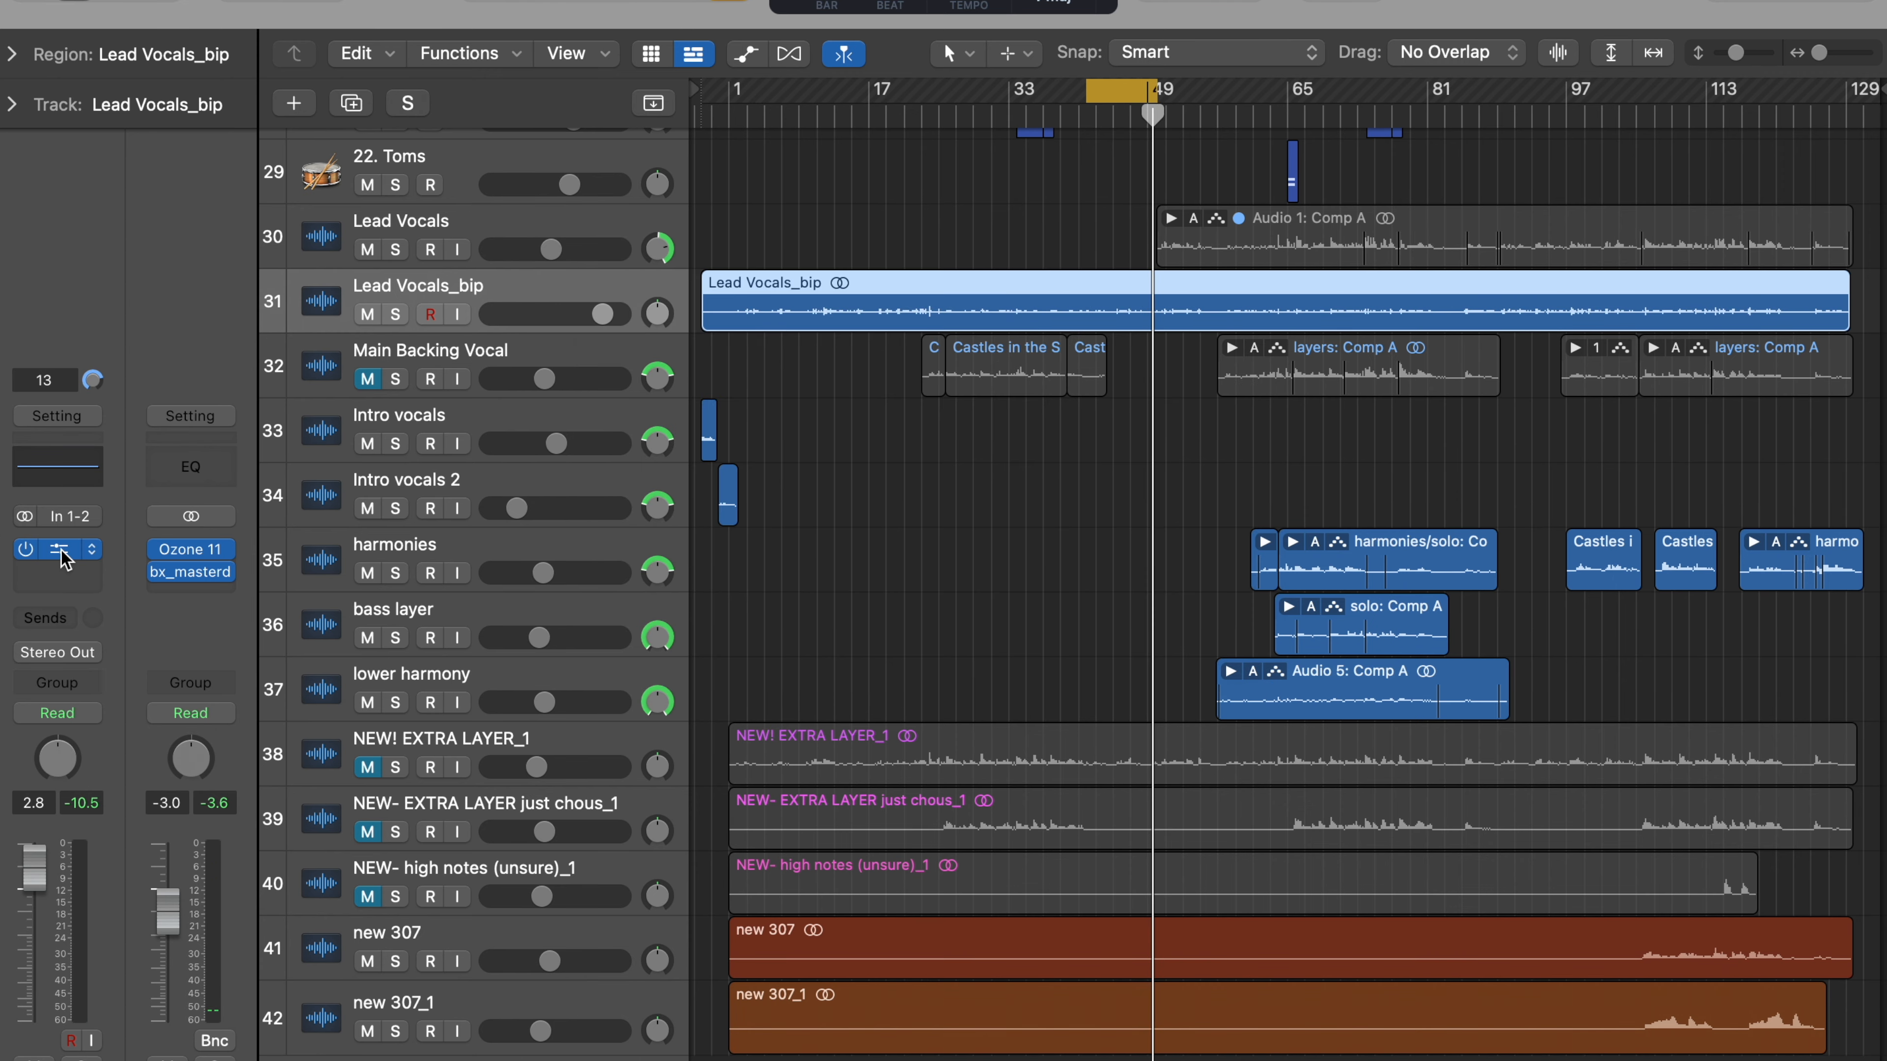
# Step: Show the mixer and check the plug-ins offered for the next free effect slot on Lead Vocals_bip
pyautogui.press('x')
pyautogui.hscroll(-20, 1139, 481)
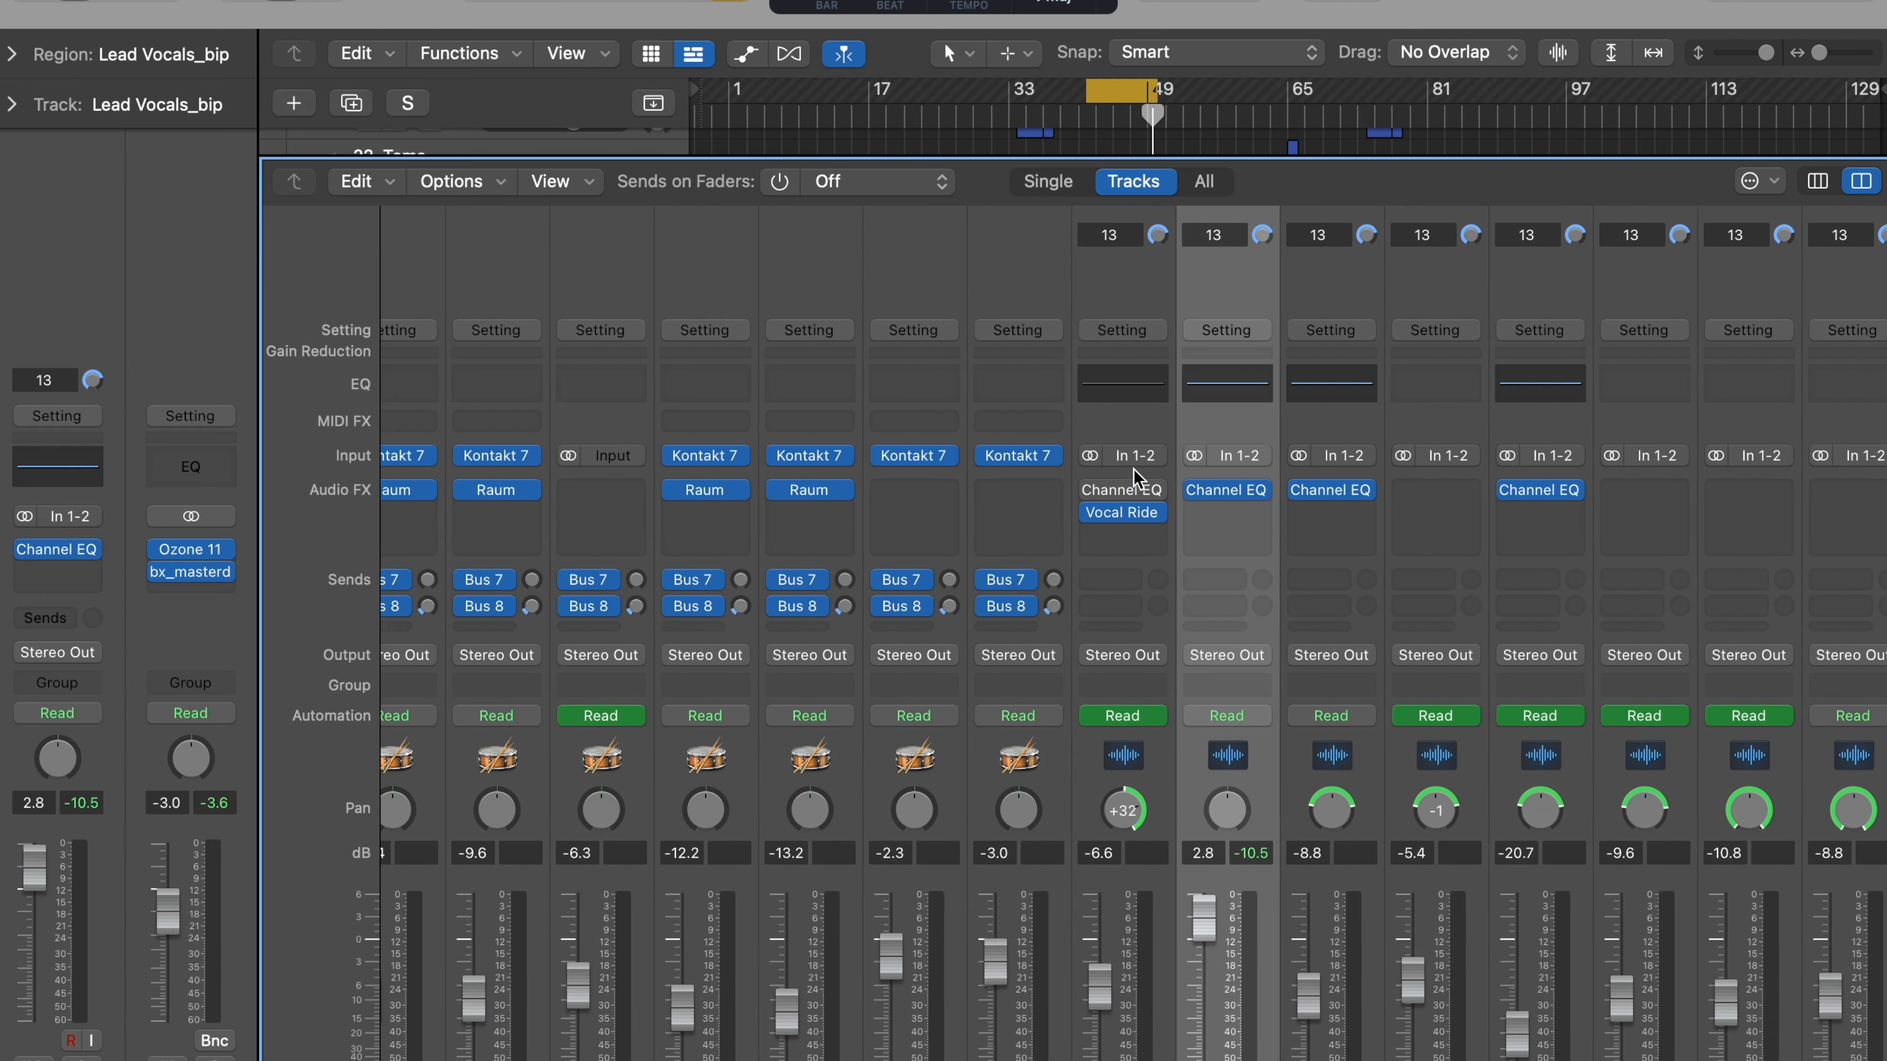
pyautogui.click(1375, 515)
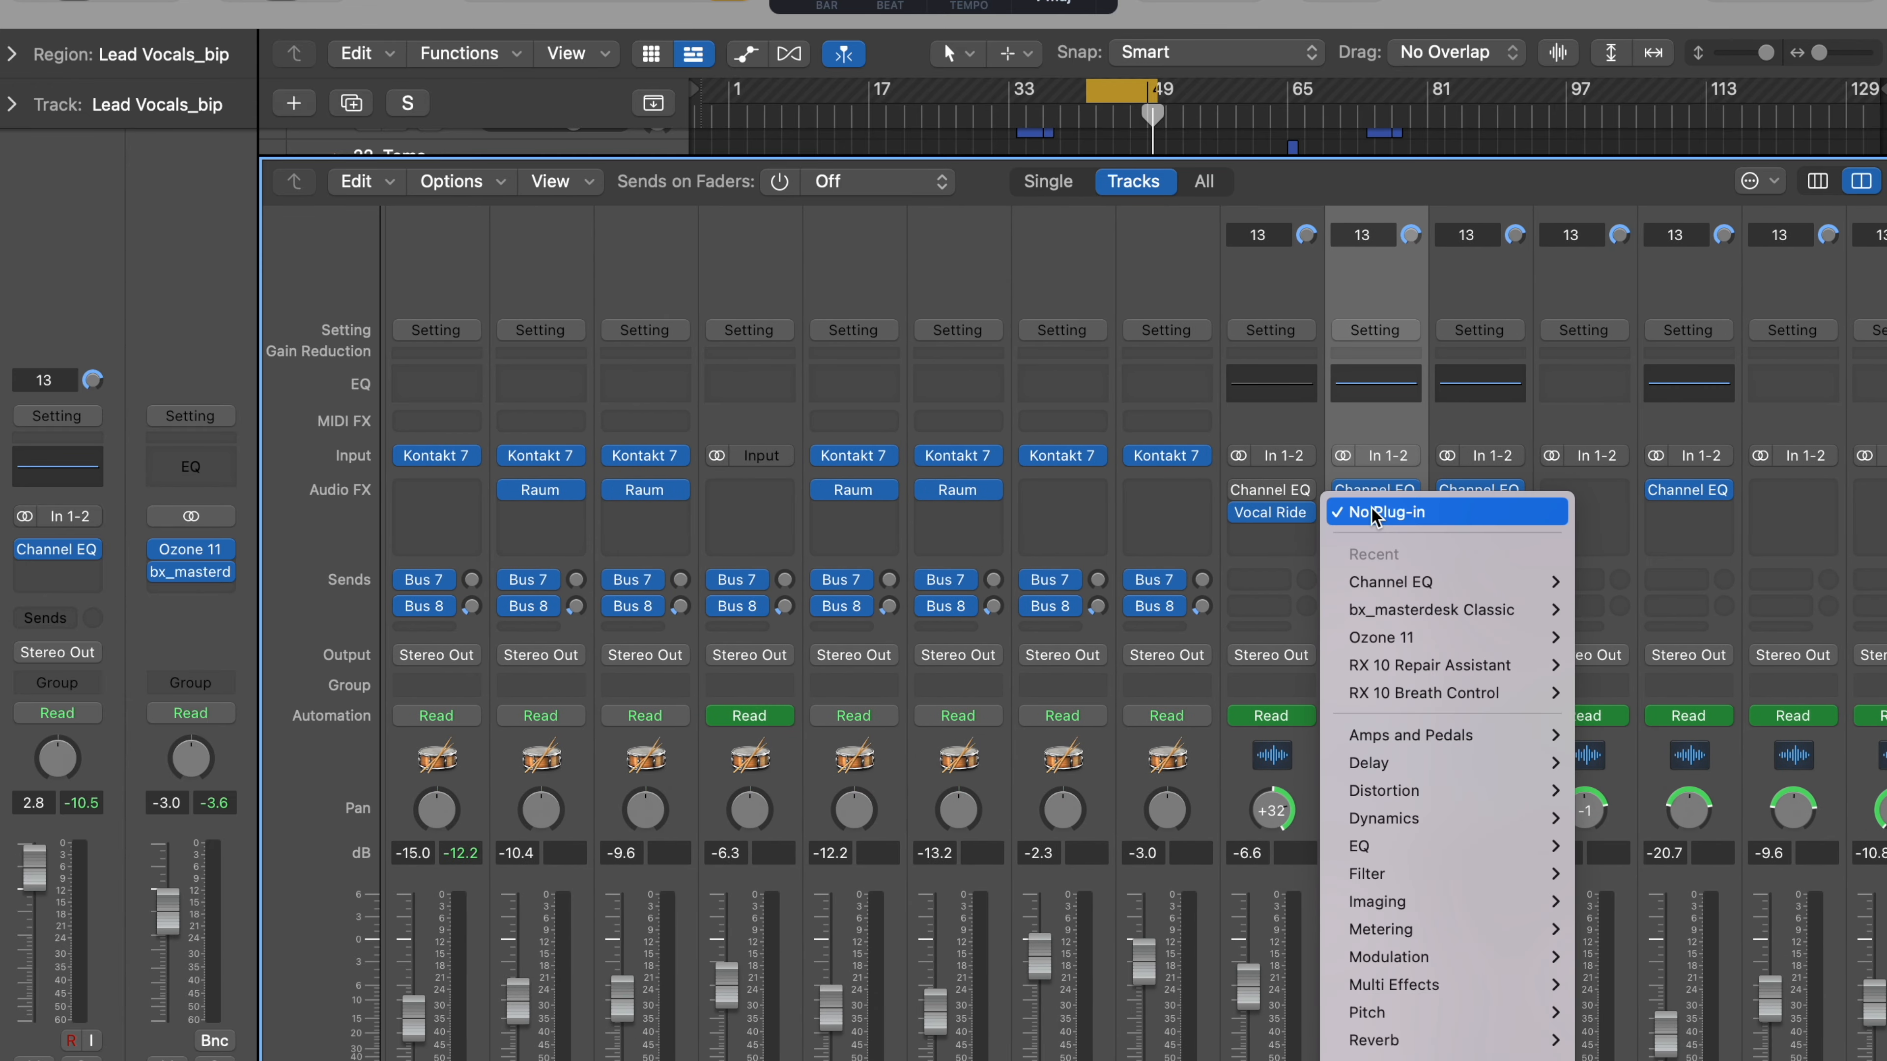
pyautogui.moveTo(1434, 587)
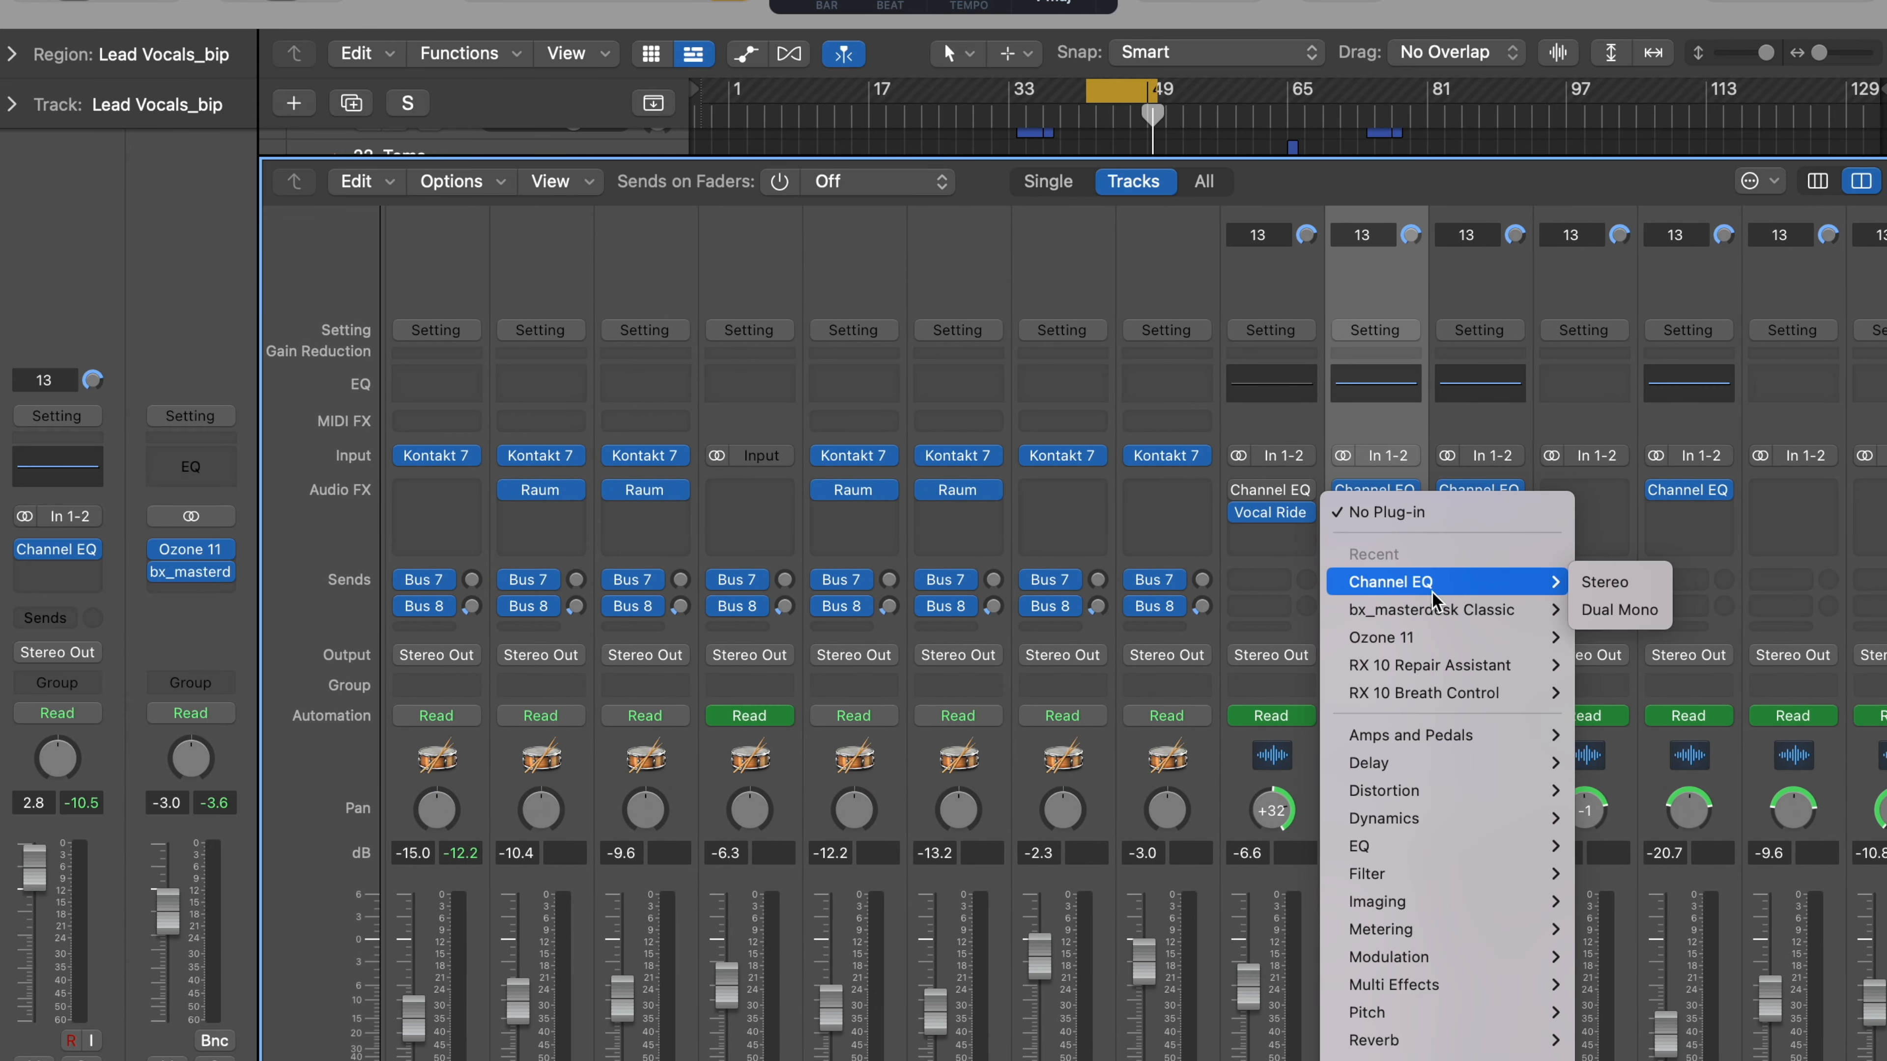
pyautogui.click(1394, 436)
# Step: Hide the mixer and load the Bright Vocal preset into the Channel EQ on Lead Vocals_bip
pyautogui.click(1378, 490)
pyautogui.press('x')
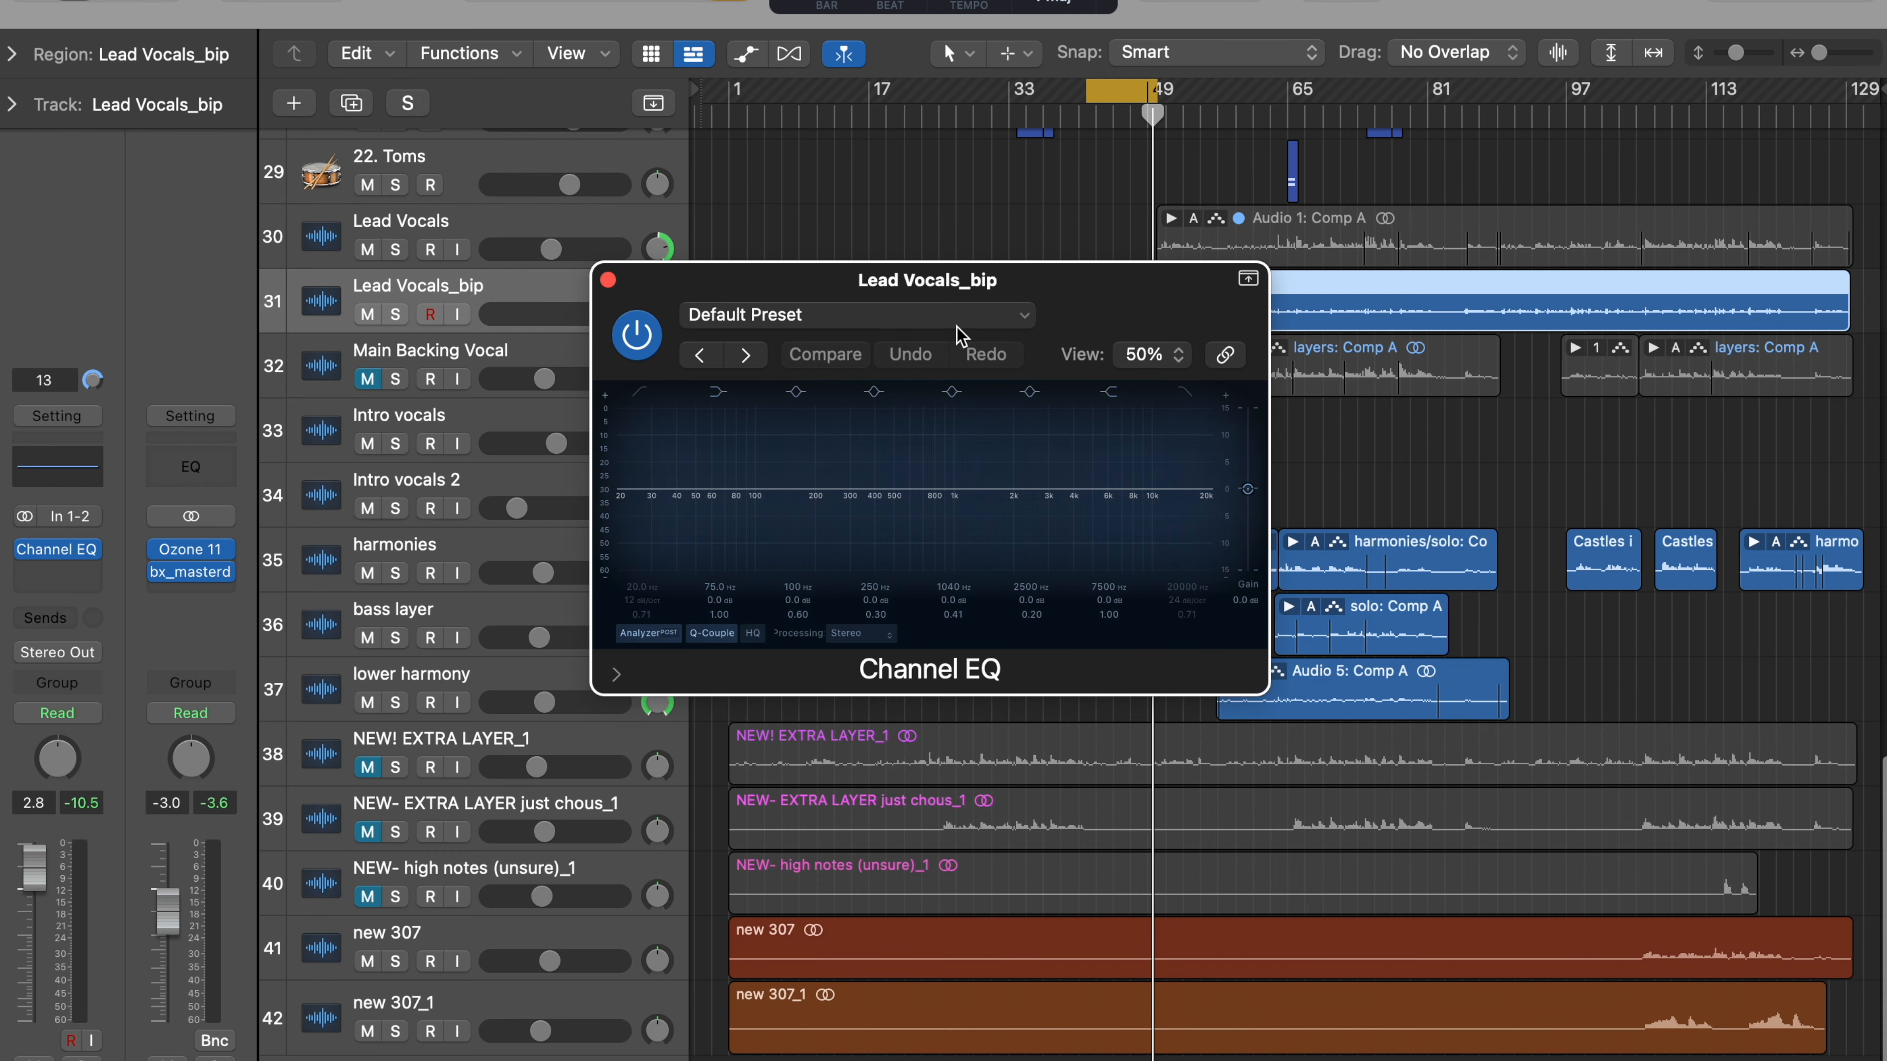
pyautogui.click(903, 318)
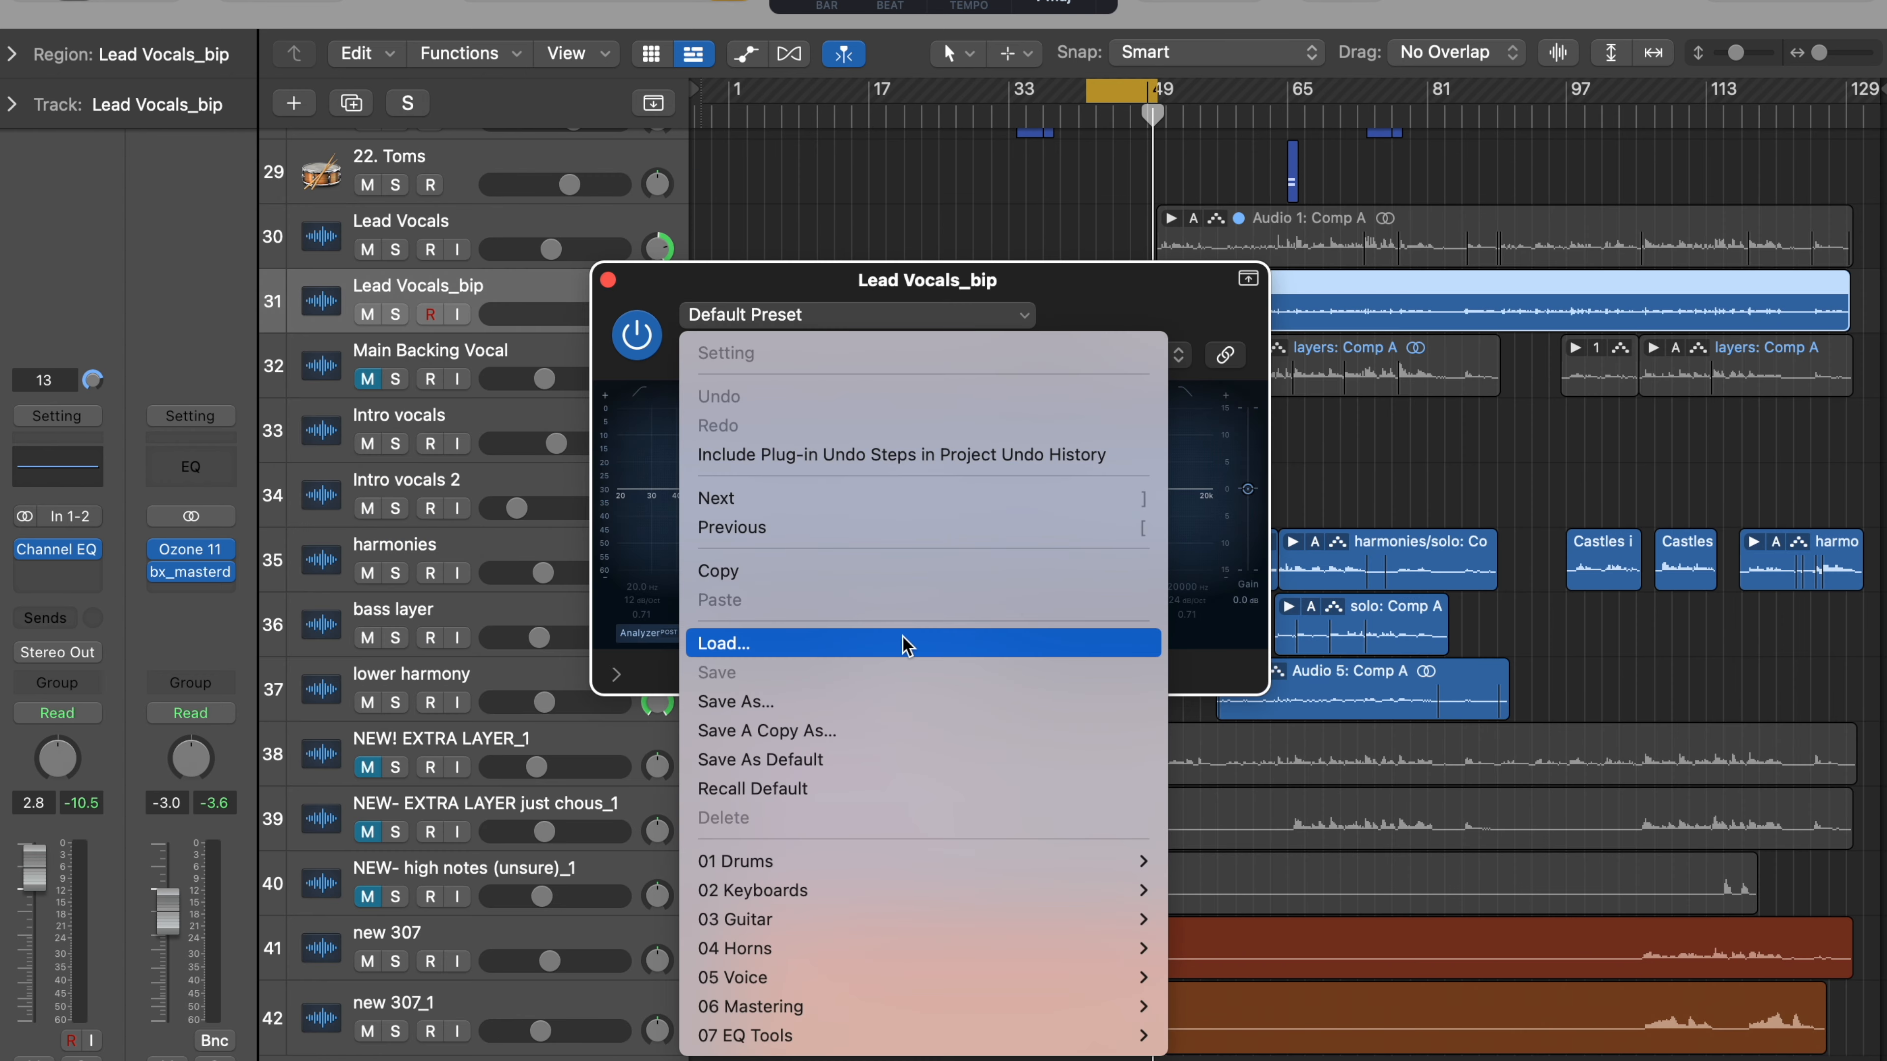
pyautogui.moveTo(916, 959)
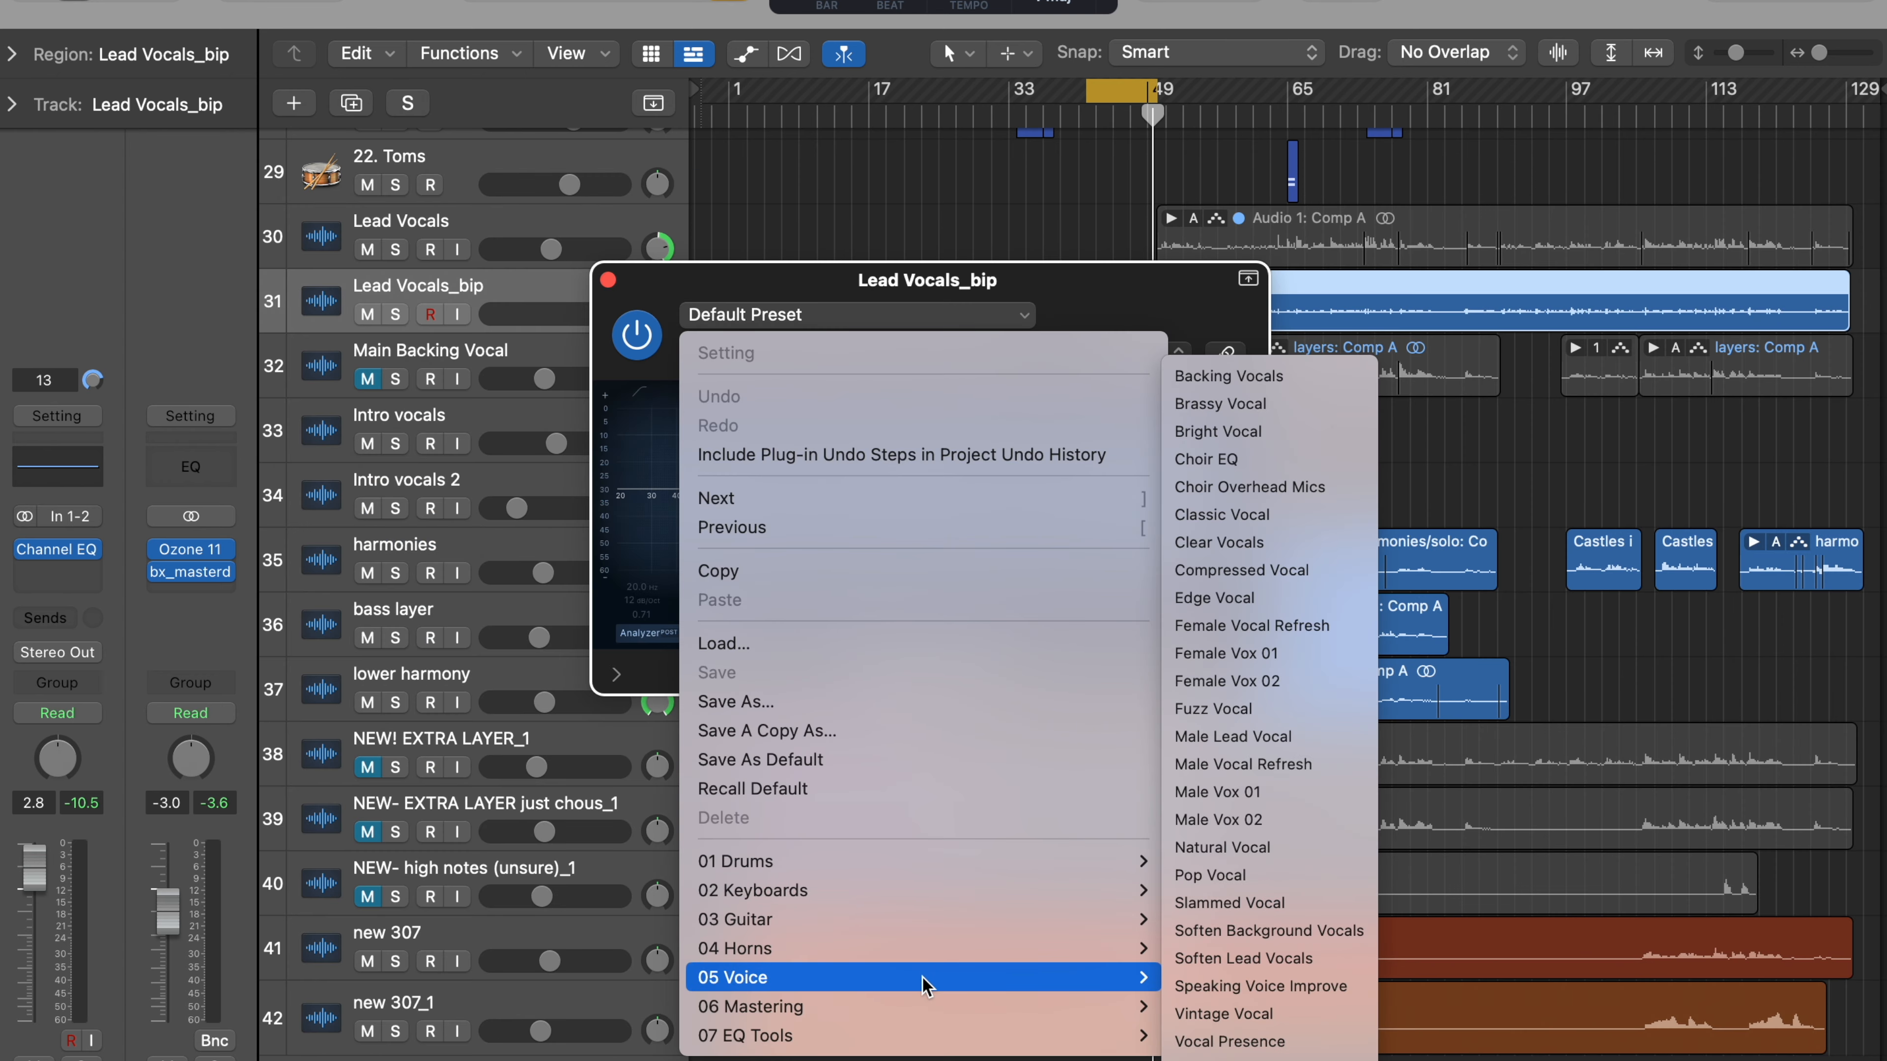
pyautogui.moveTo(1129, 978)
pyautogui.click(1329, 434)
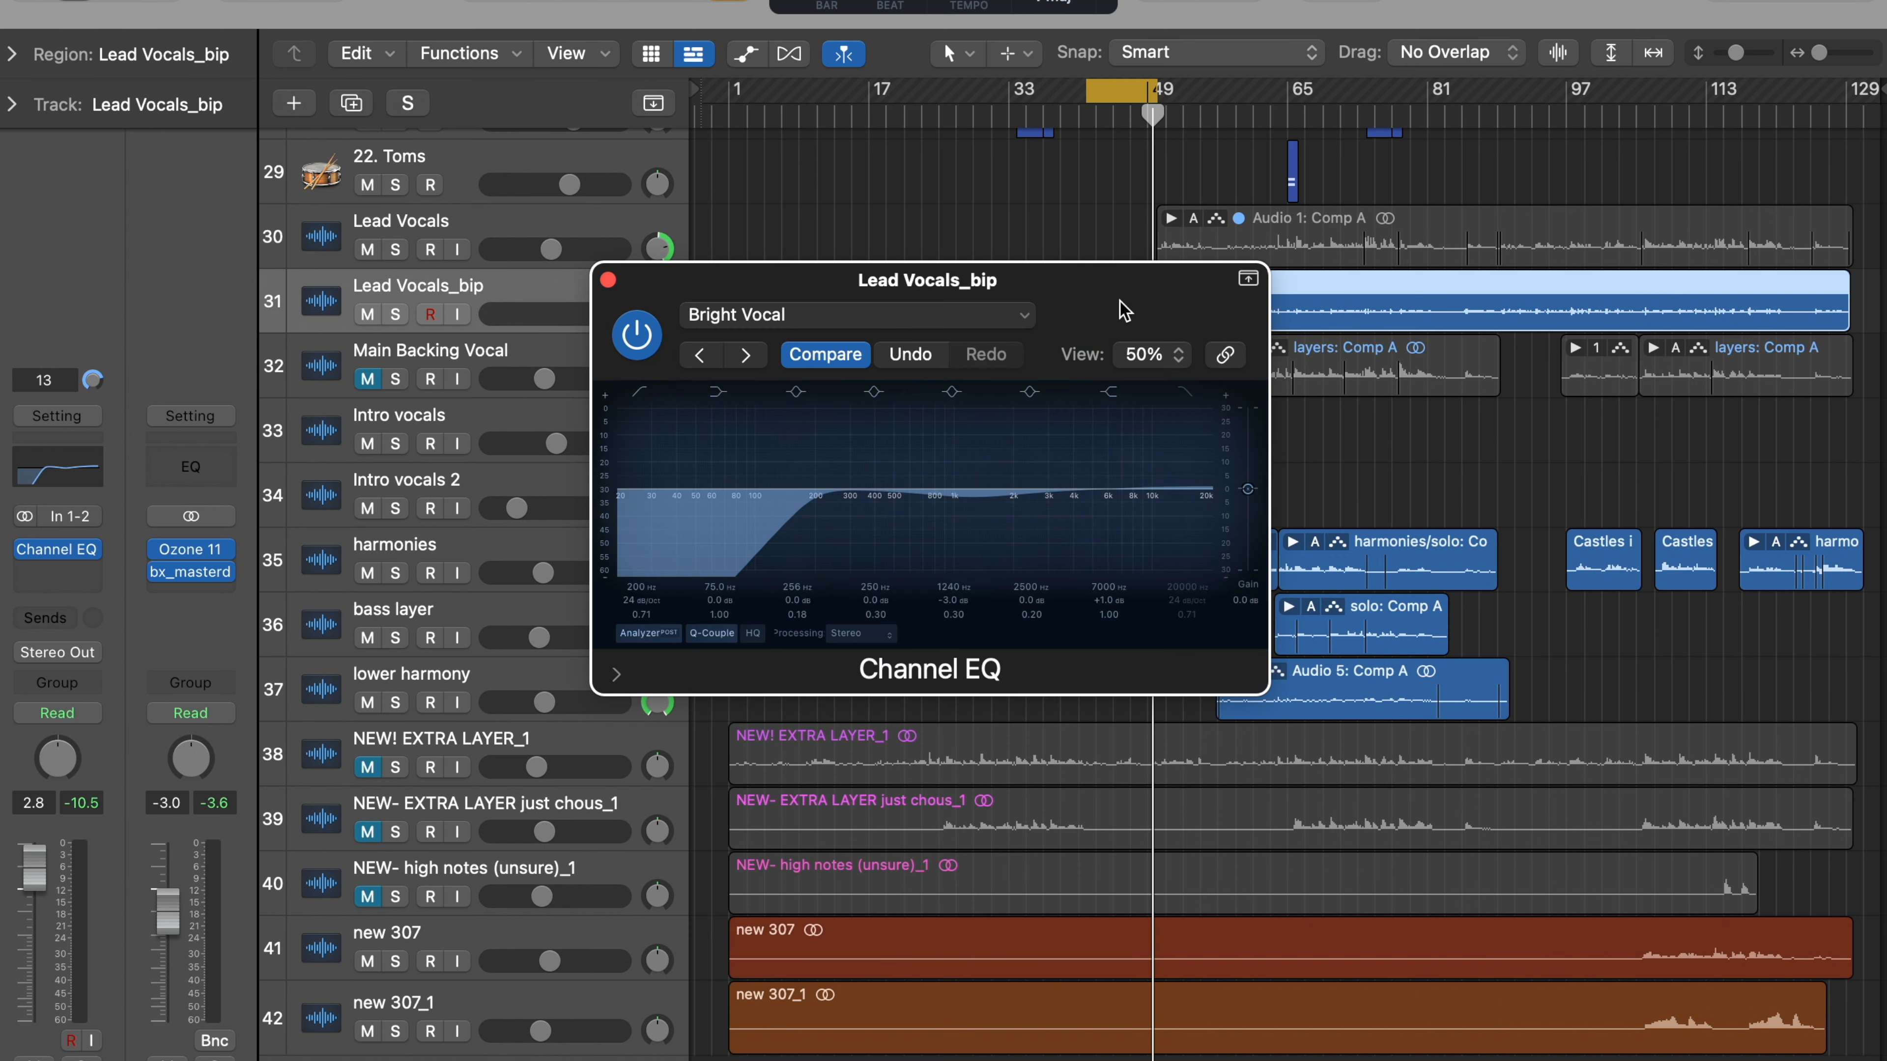
# Step: Move the Channel EQ window aside and turn off the 2500 Hz band
pyautogui.moveTo(1124, 307); pyautogui.dragTo(964, 304)
pyautogui.click(547, 389)
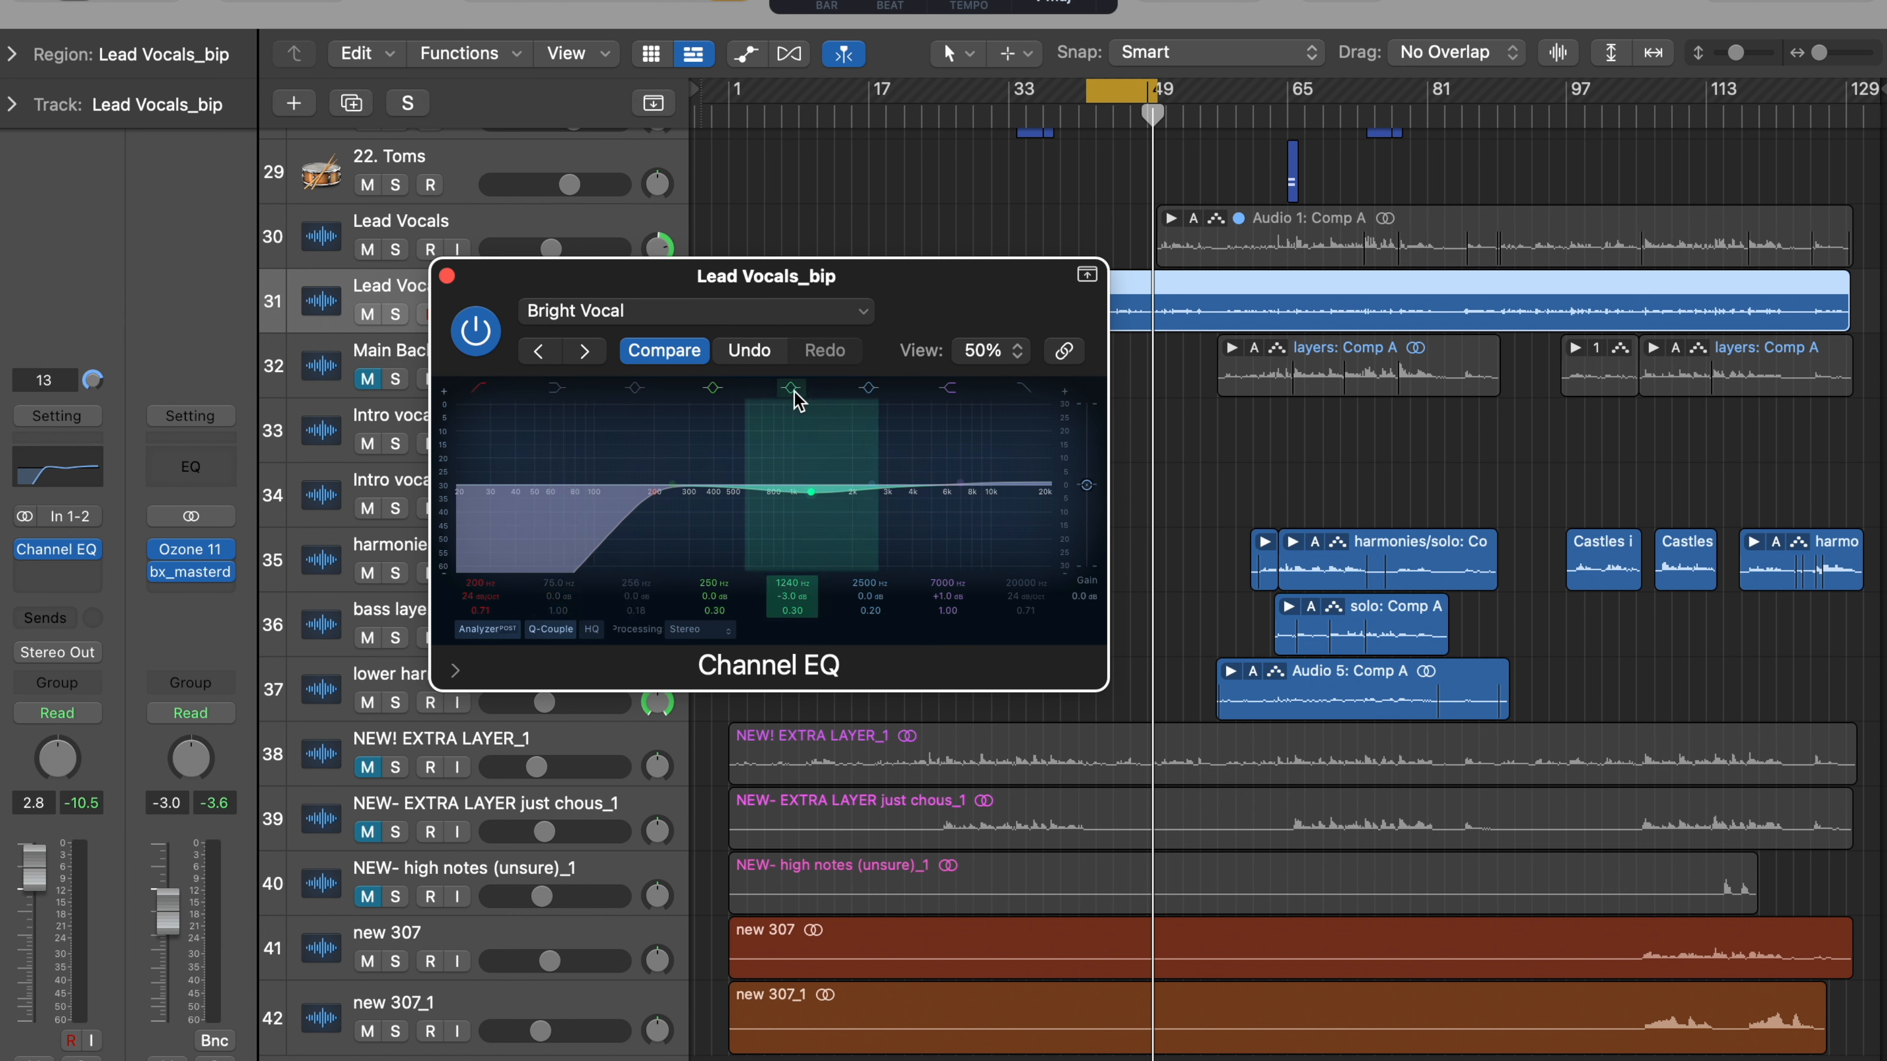
pyautogui.click(871, 390)
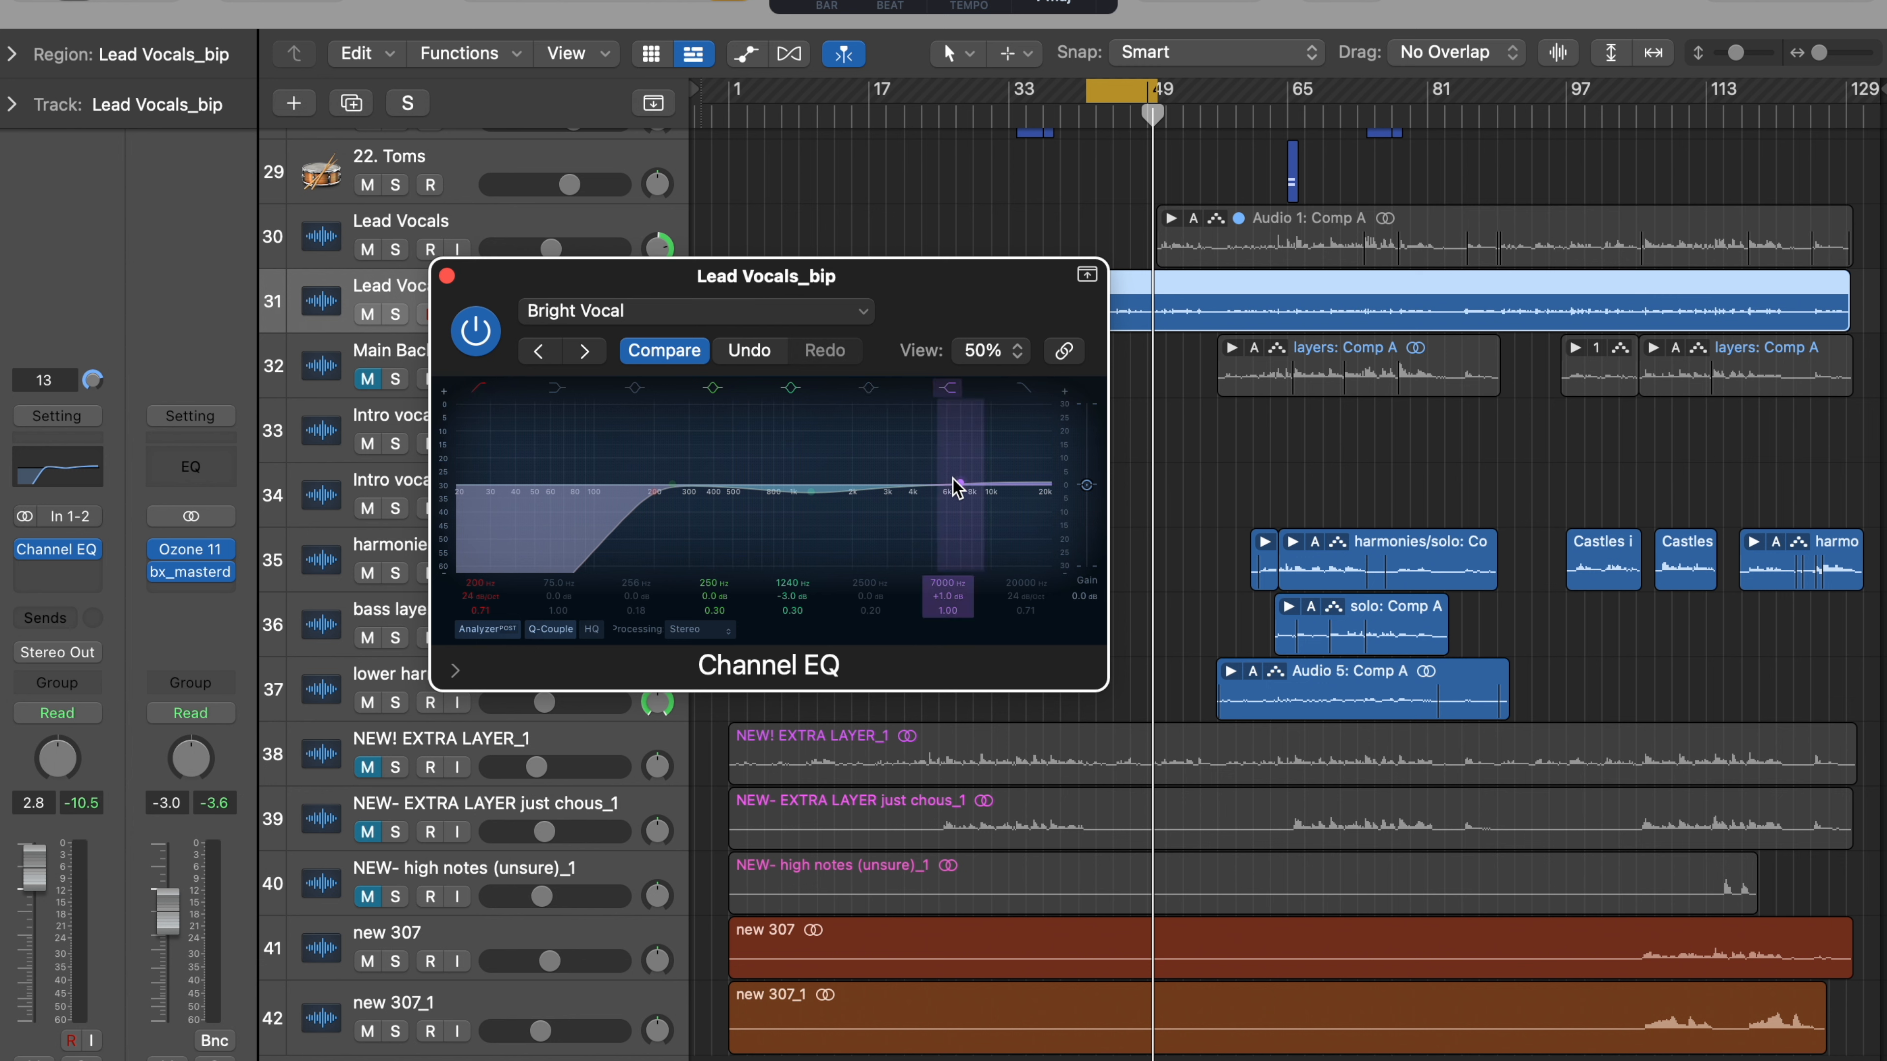
# Step: Shape the EQ curve during playback with a high shelf of about +16.2 dB at 5650 Hz, -4.5 dB at 1280 Hz and a 174 Hz low cut
pyautogui.moveTo(960, 485); pyautogui.dragTo(941, 467)
pyautogui.press('space')
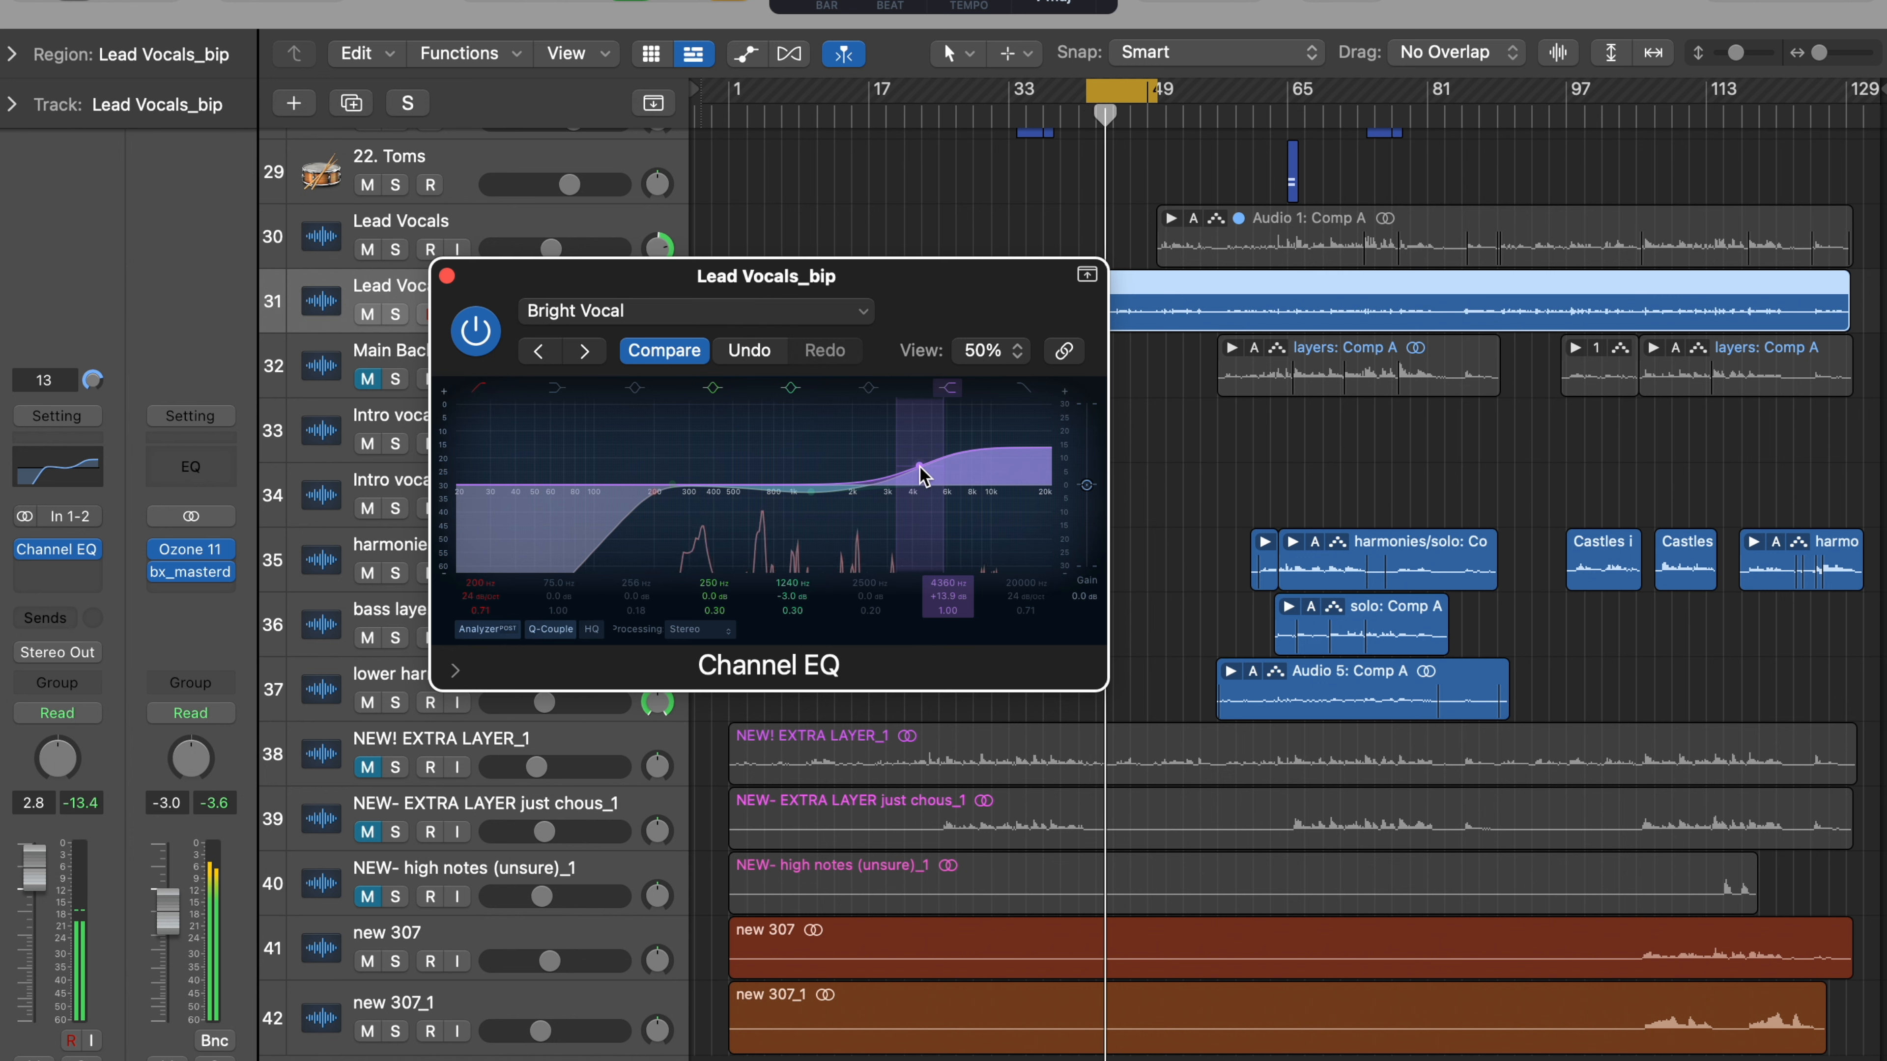
pyautogui.moveTo(654, 490); pyautogui.dragTo(692, 498)
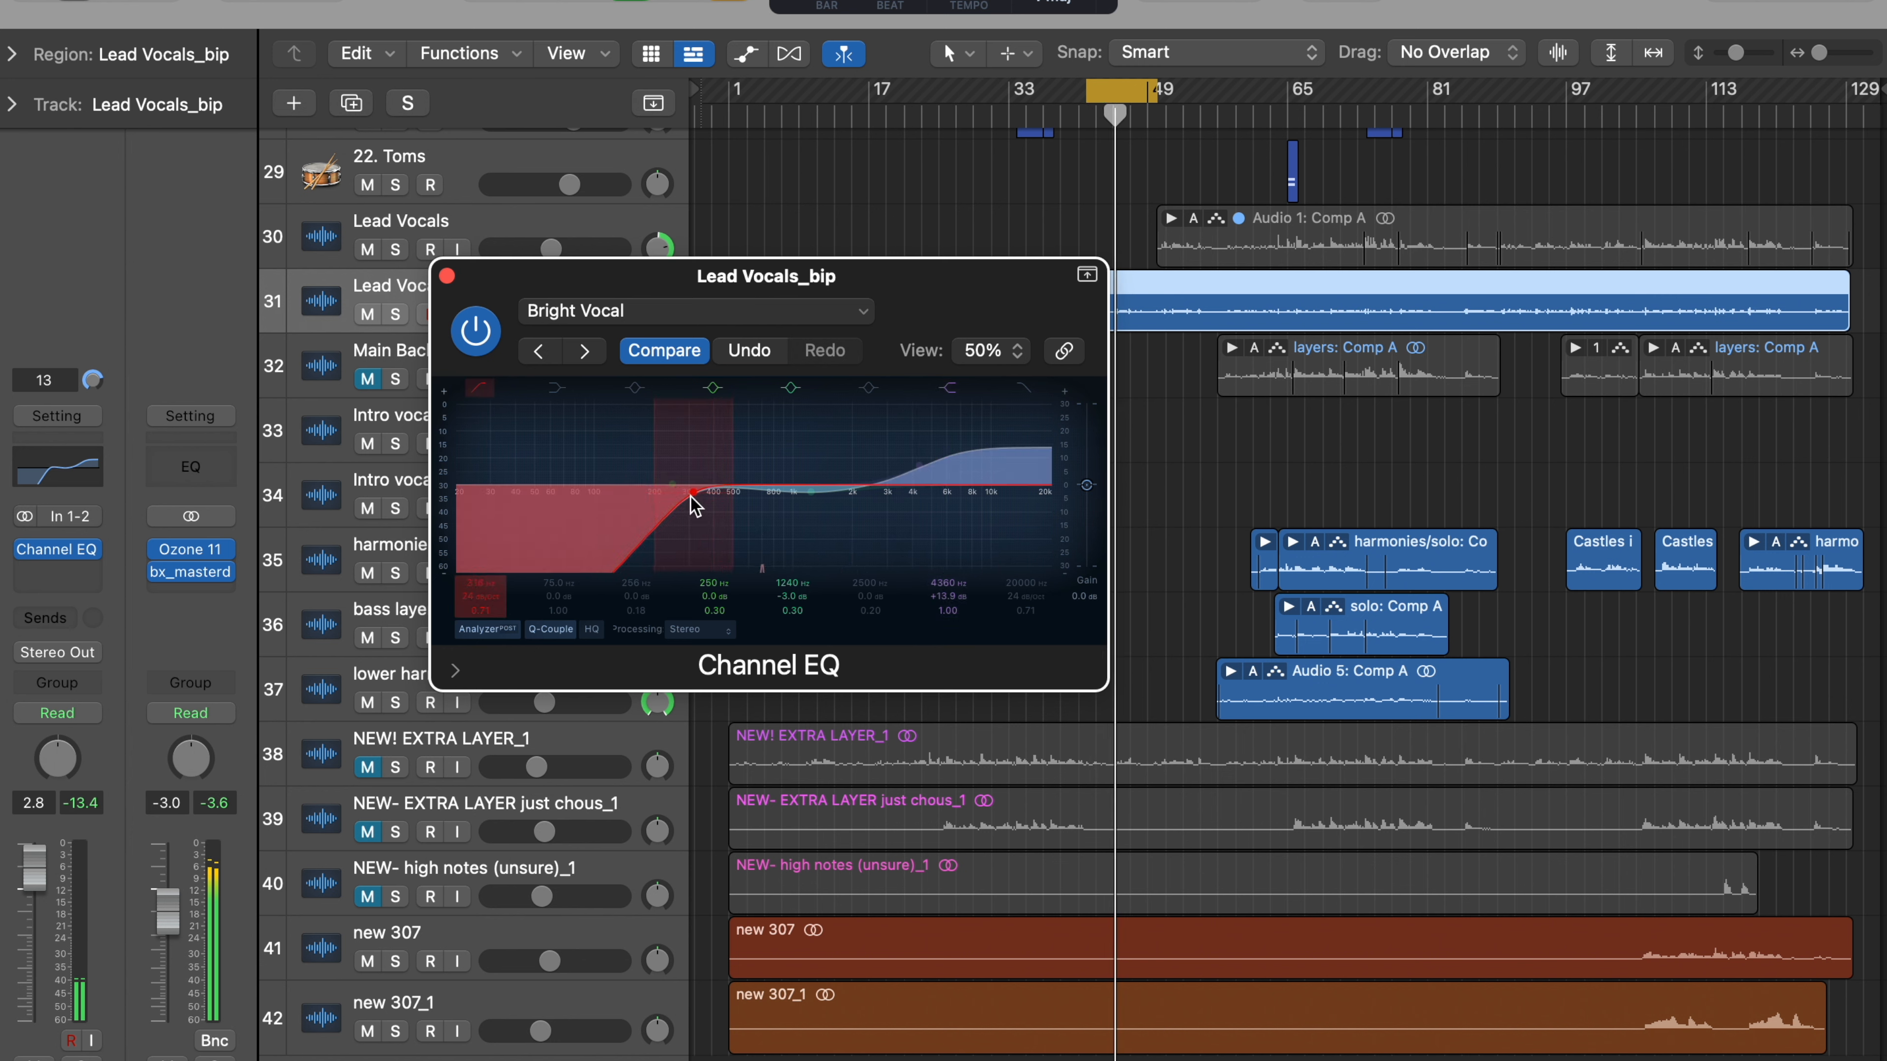
pyautogui.click(921, 466)
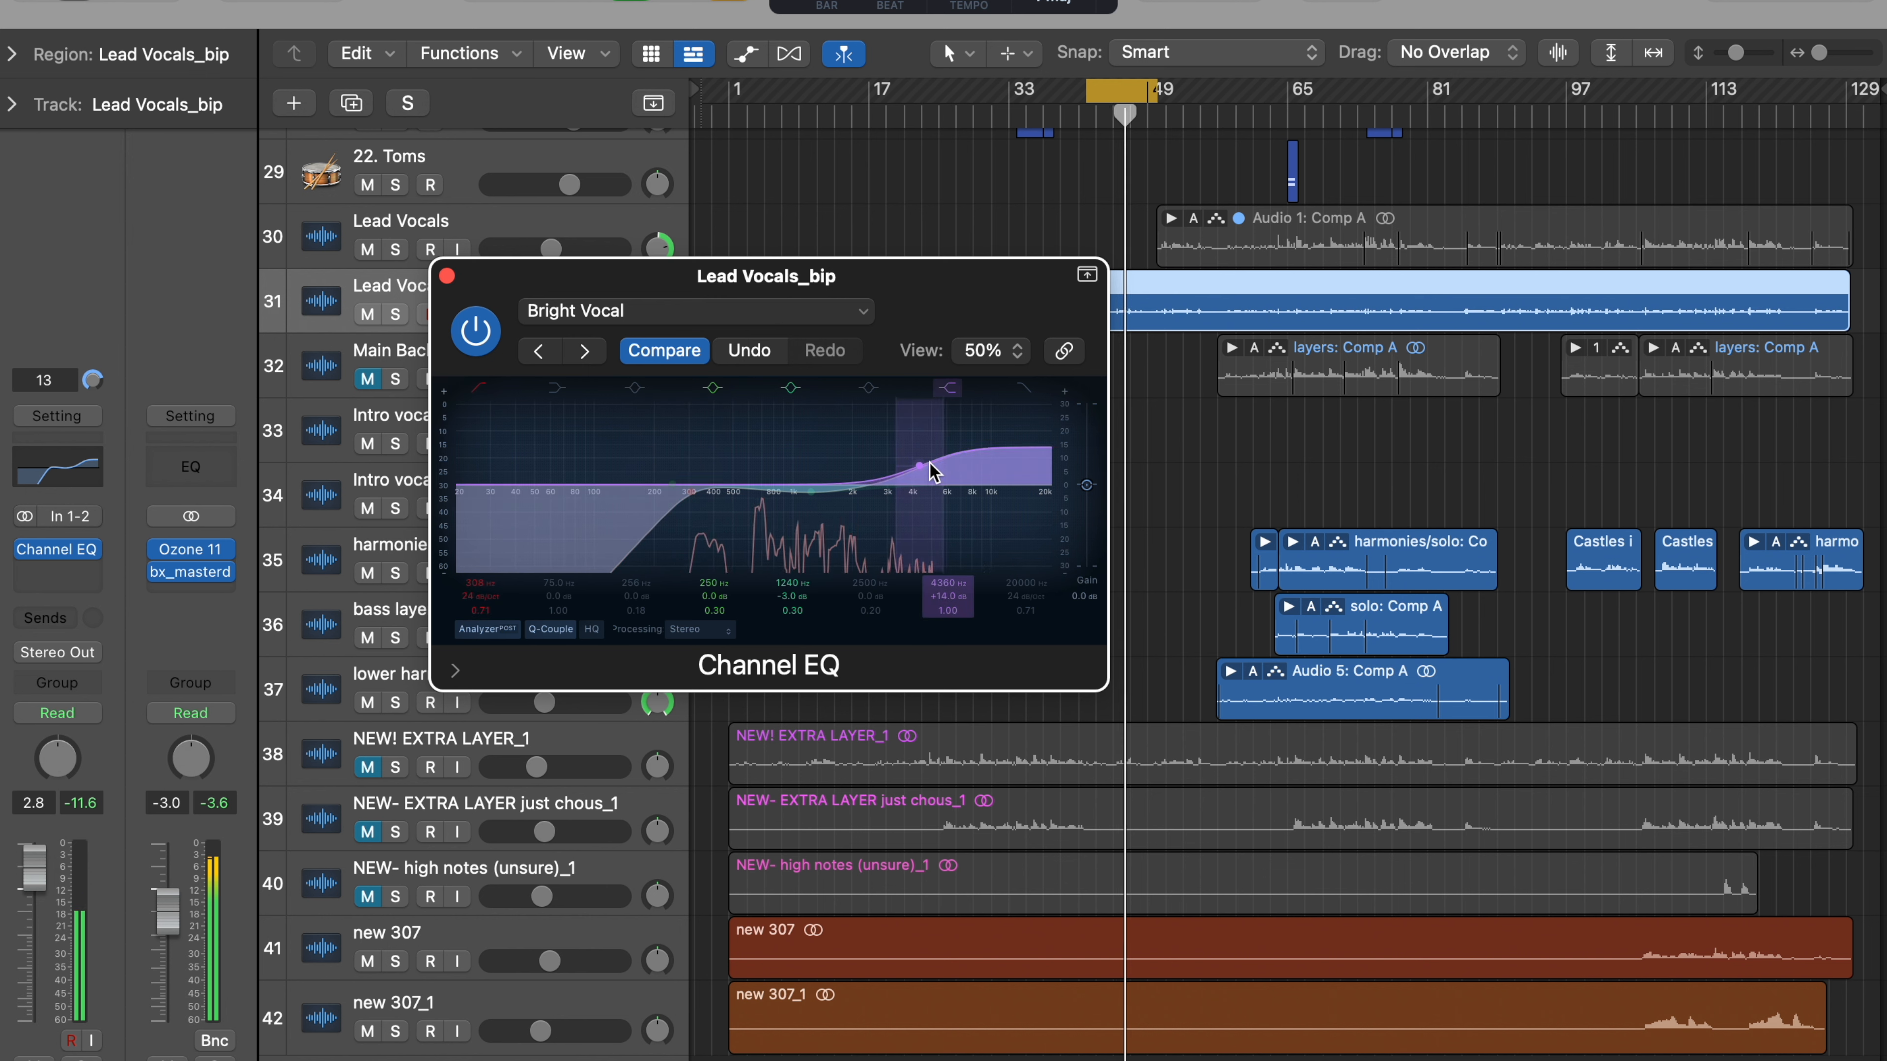
pyautogui.moveTo(929, 461); pyautogui.dragTo(941, 457)
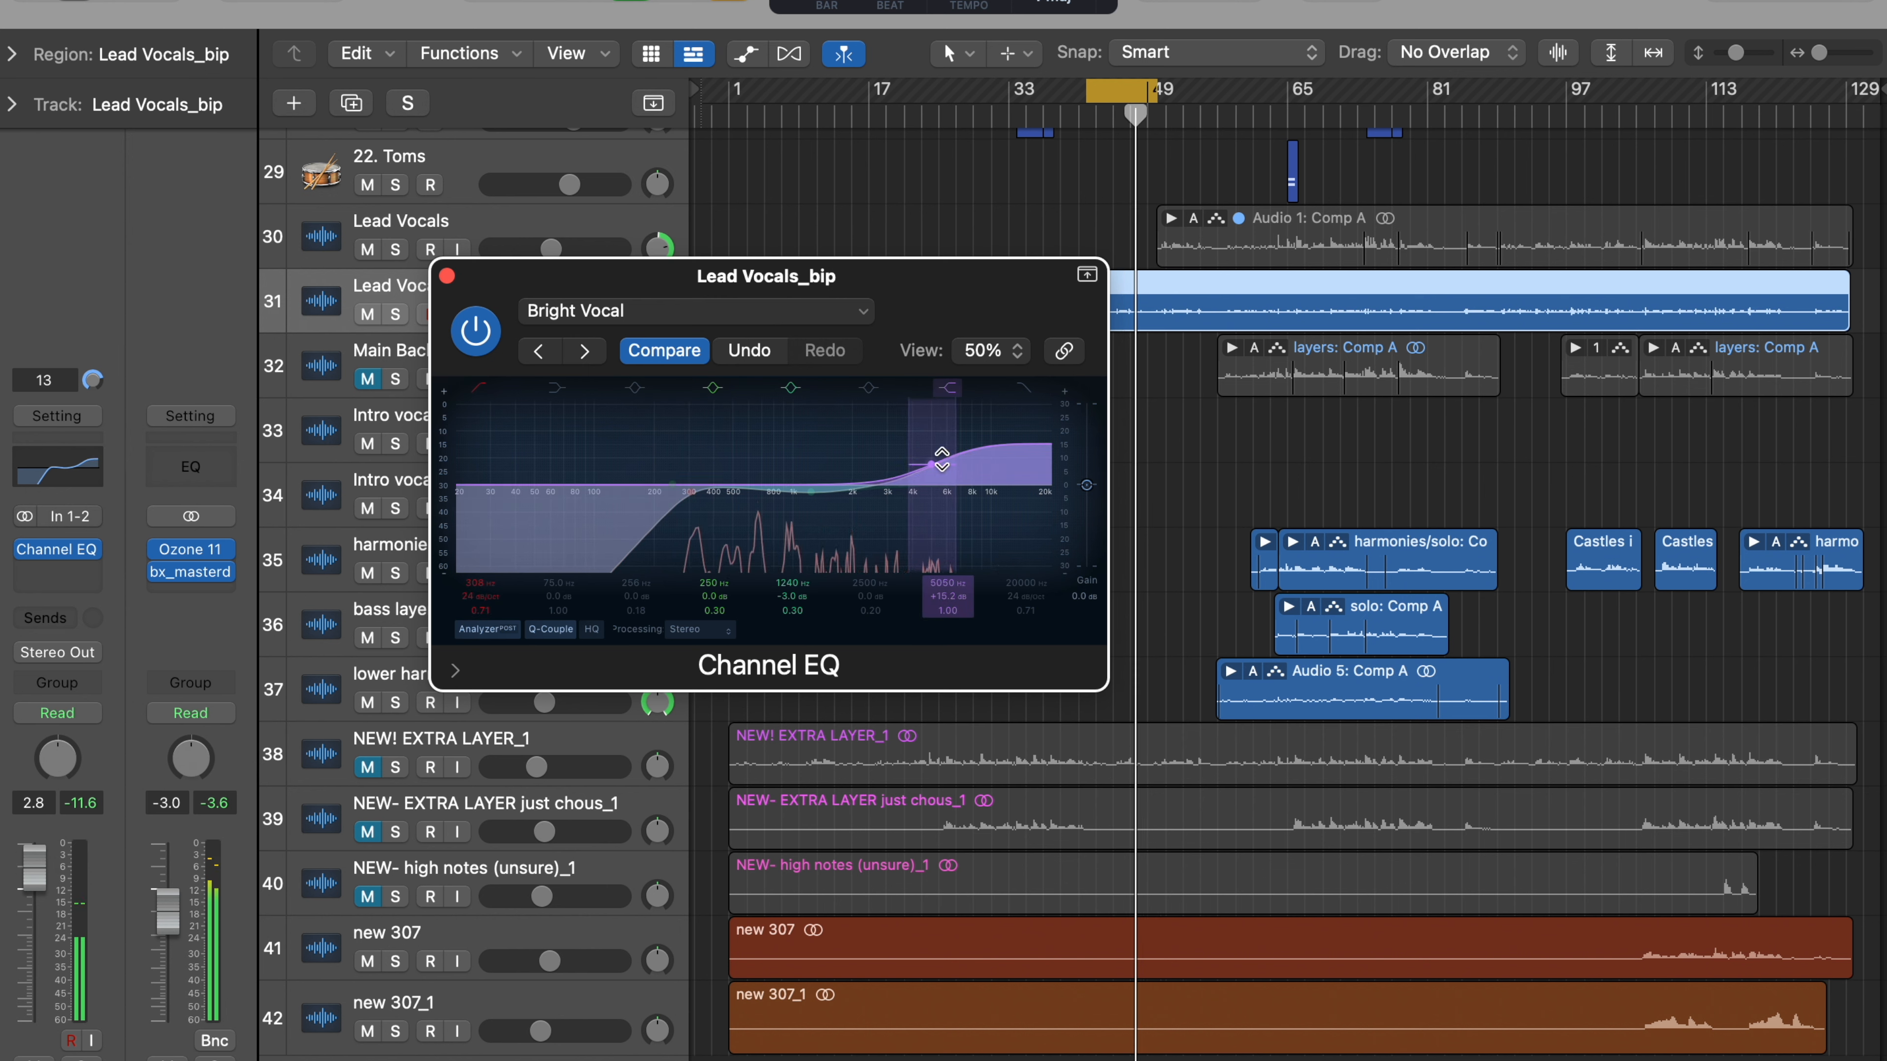
pyautogui.moveTo(933, 468); pyautogui.dragTo(944, 468)
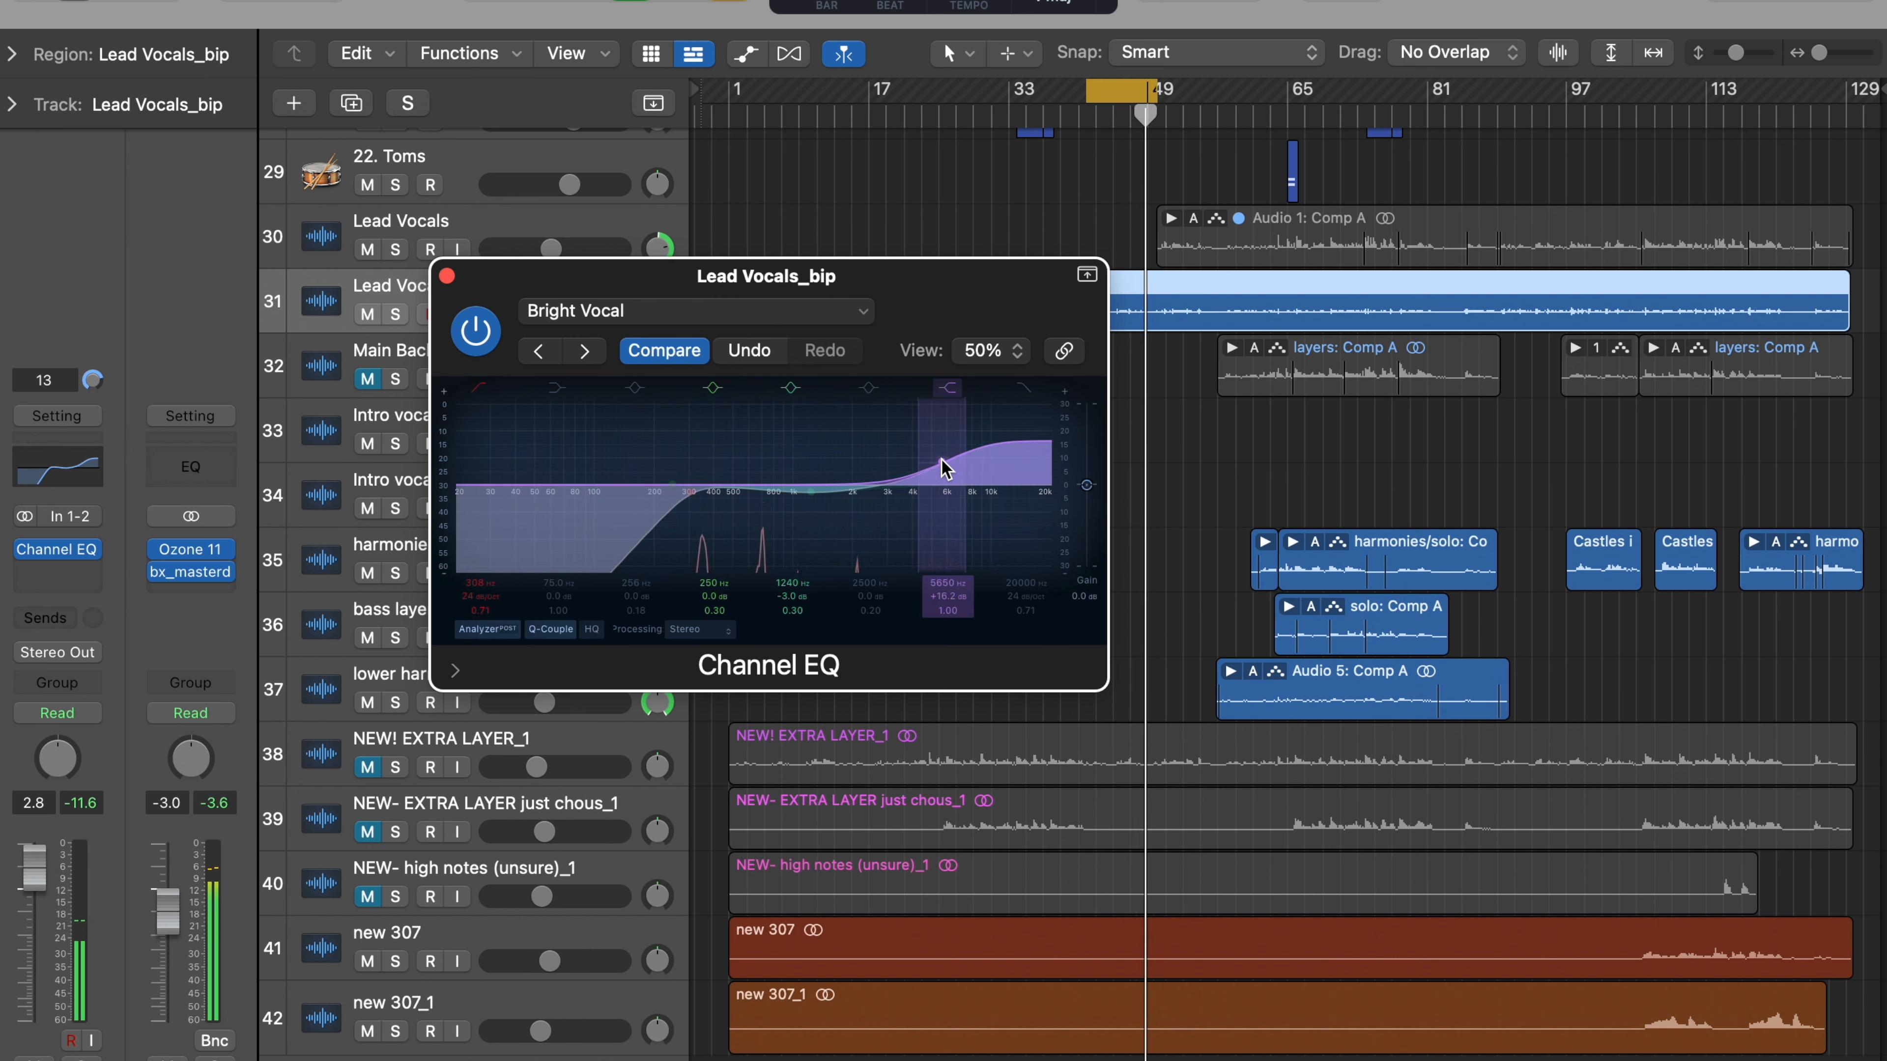
pyautogui.moveTo(811, 492); pyautogui.dragTo(814, 502)
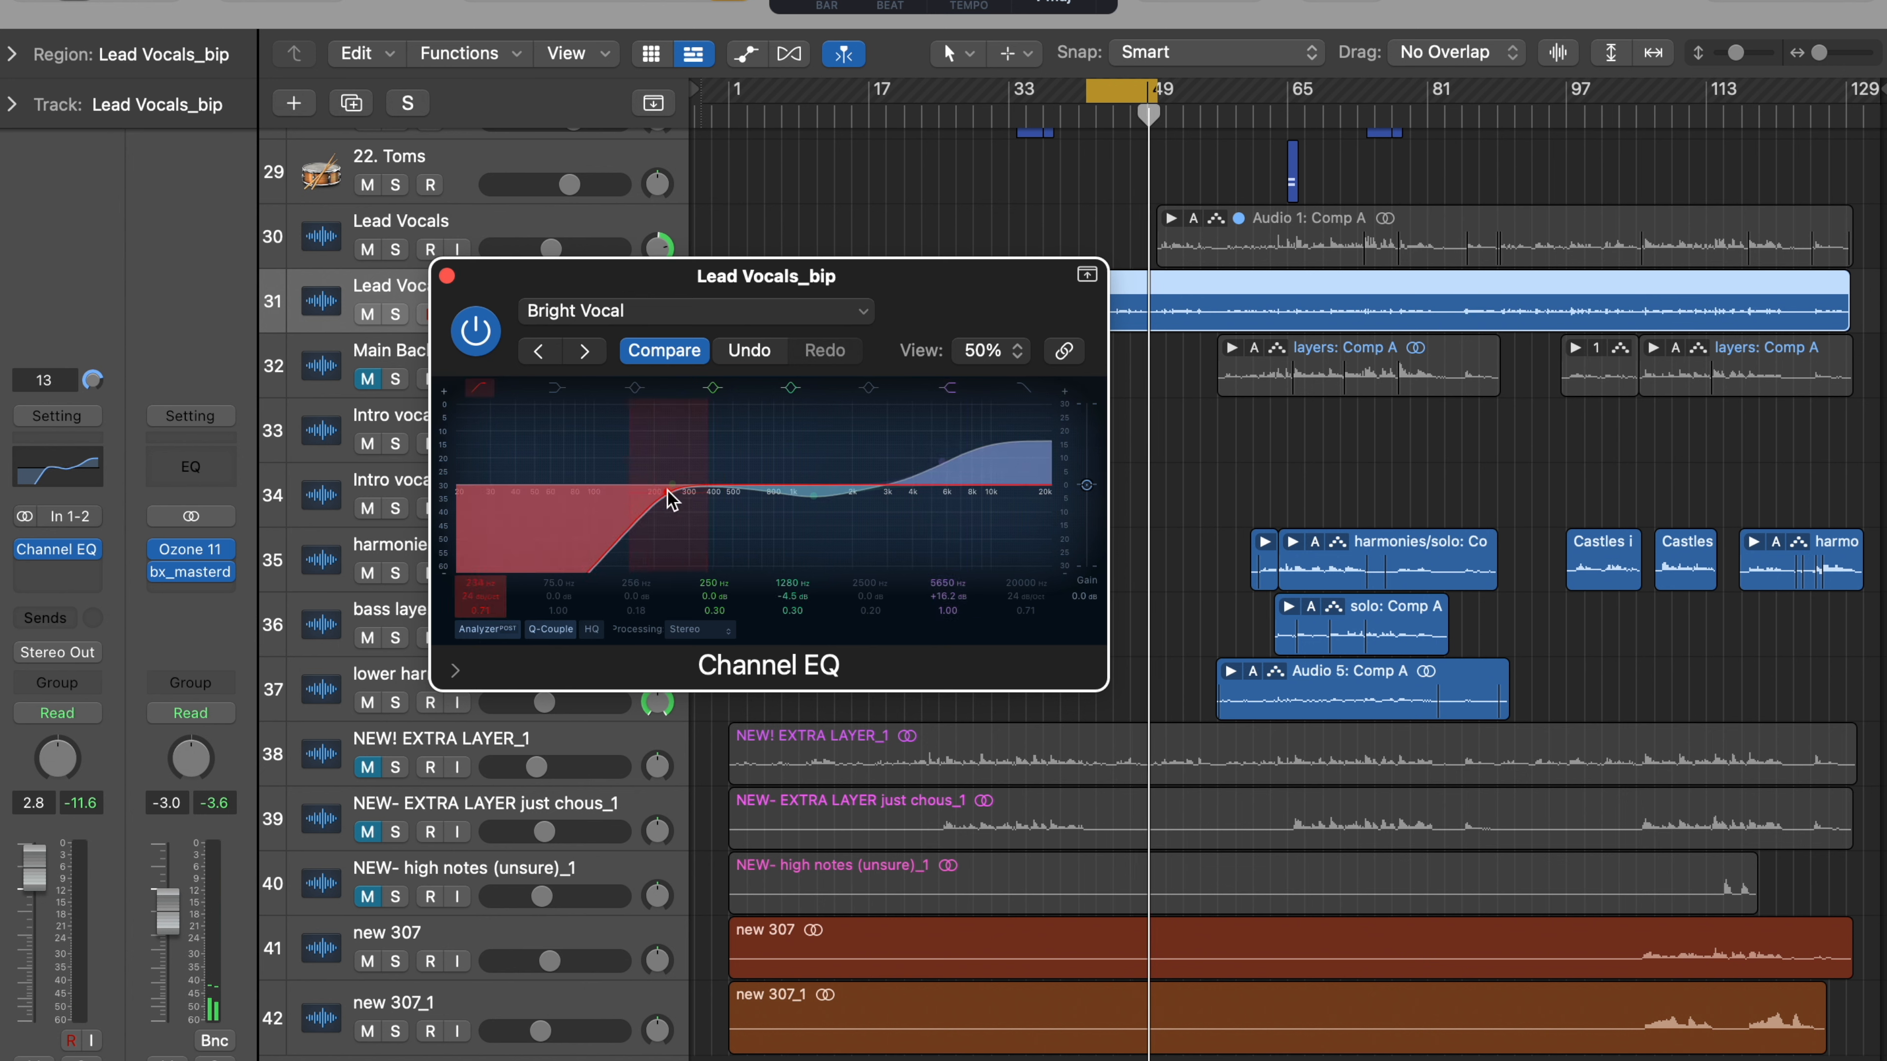
pyautogui.moveTo(645, 491); pyautogui.dragTo(643, 491)
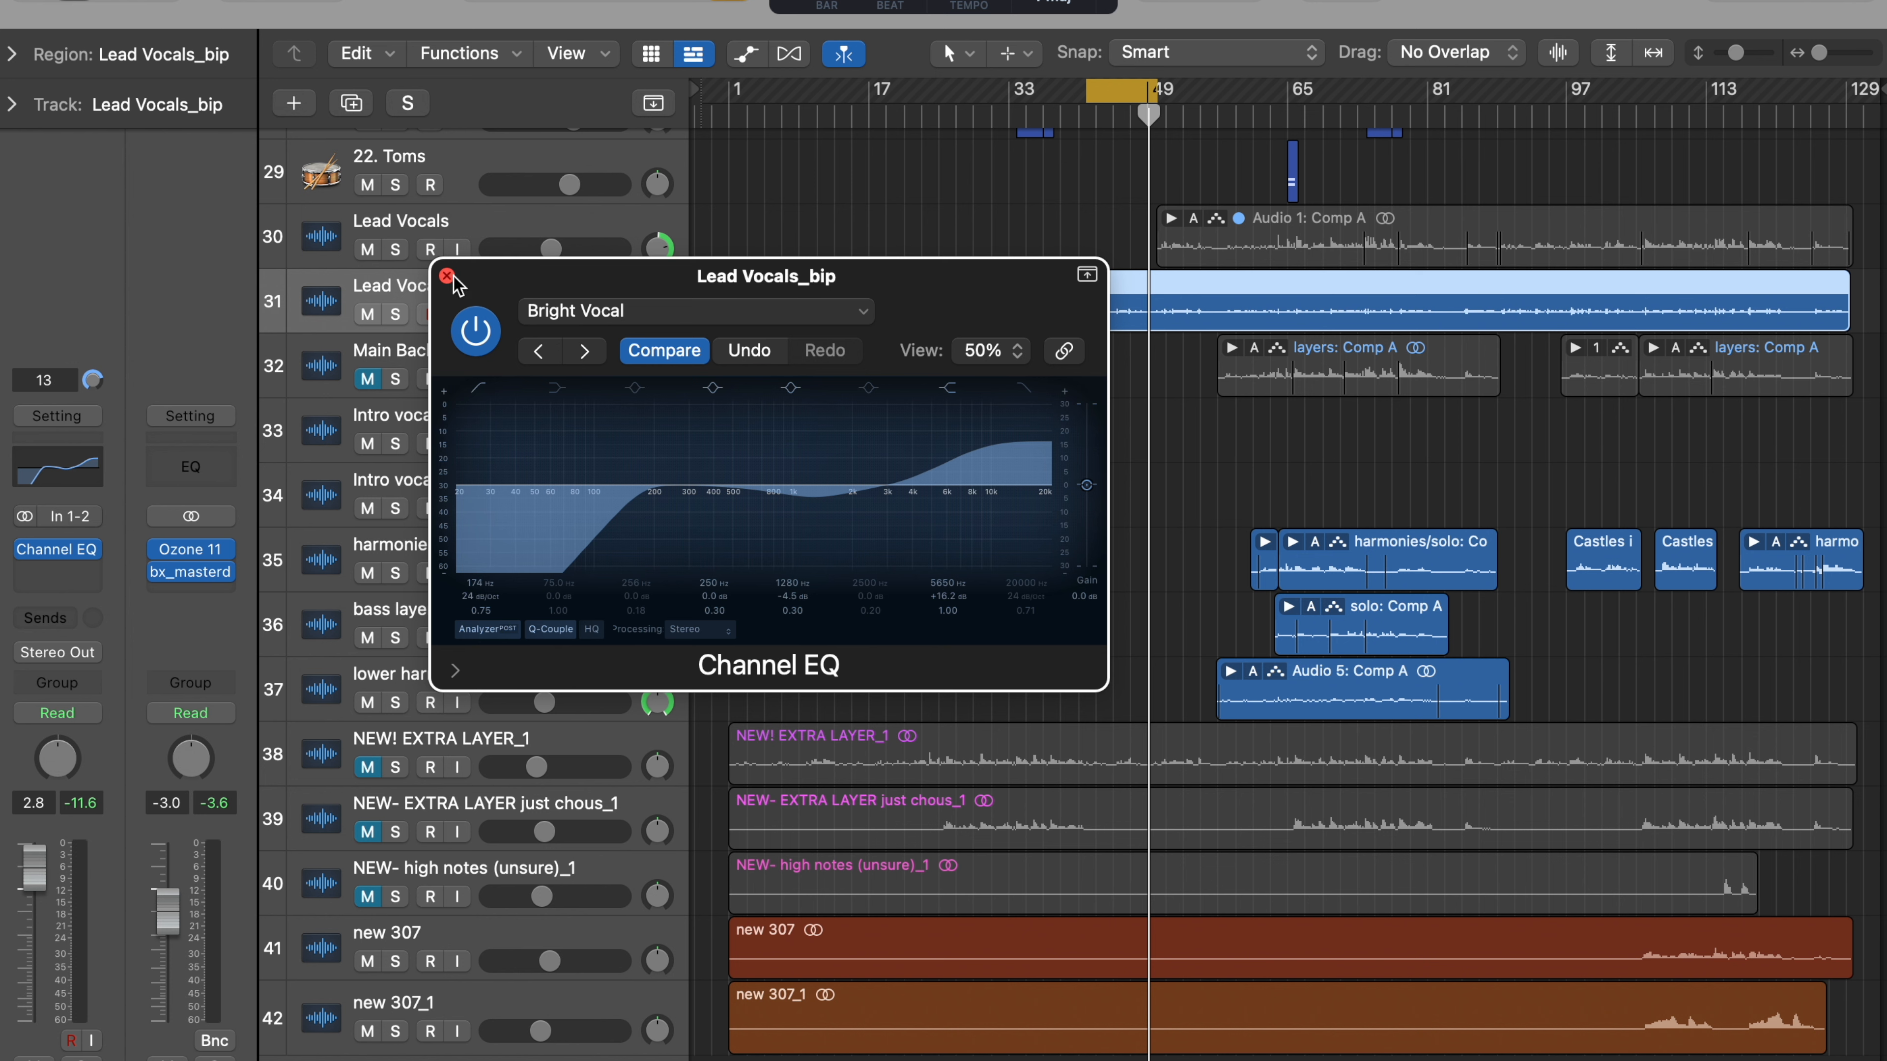
# Step: Raise the high shelf to about +20 dB at 5250 Hz while playing and close the Channel EQ
pyautogui.press('space')
pyautogui.moveTo(955, 309); pyautogui.dragTo(870, 277)
pyautogui.moveTo(860, 438)
pyautogui.mouseDown()
pyautogui.moveTo(858, 555)
pyautogui.moveTo(854, 426)
pyautogui.mouseUp()
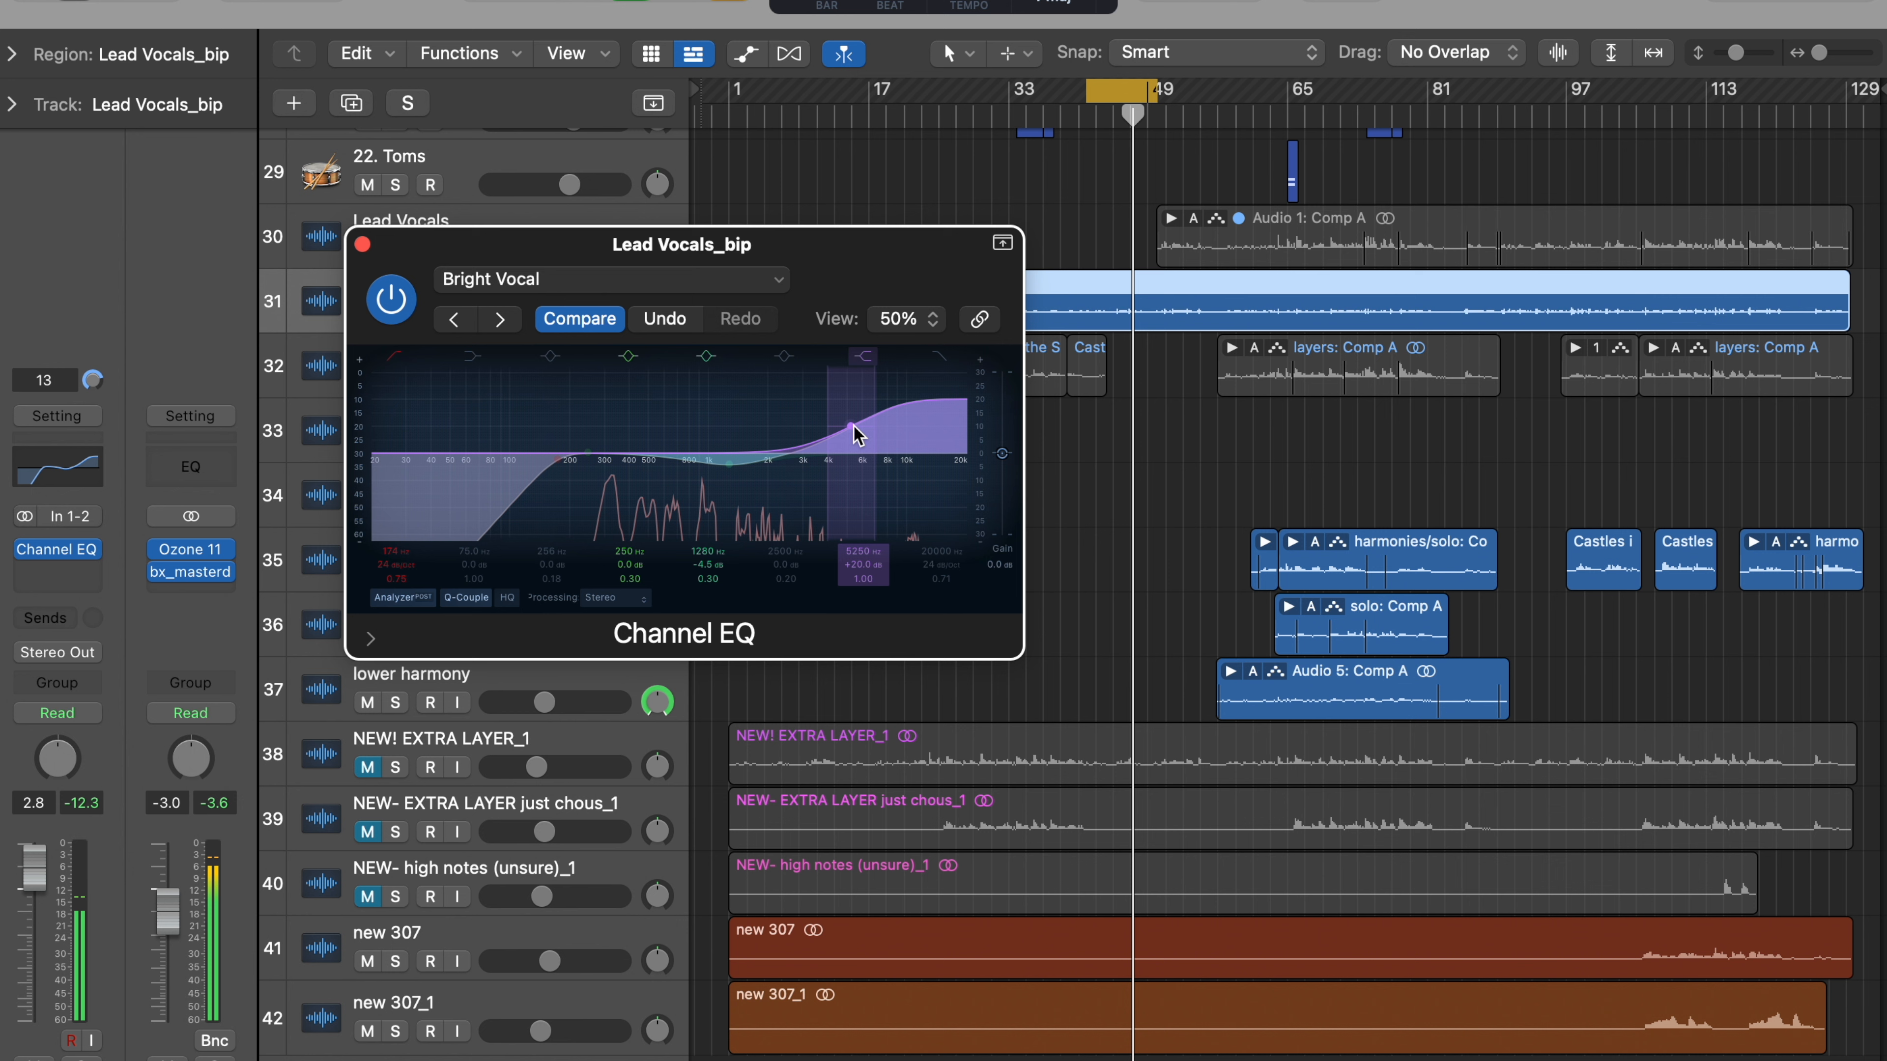
pyautogui.click(363, 245)
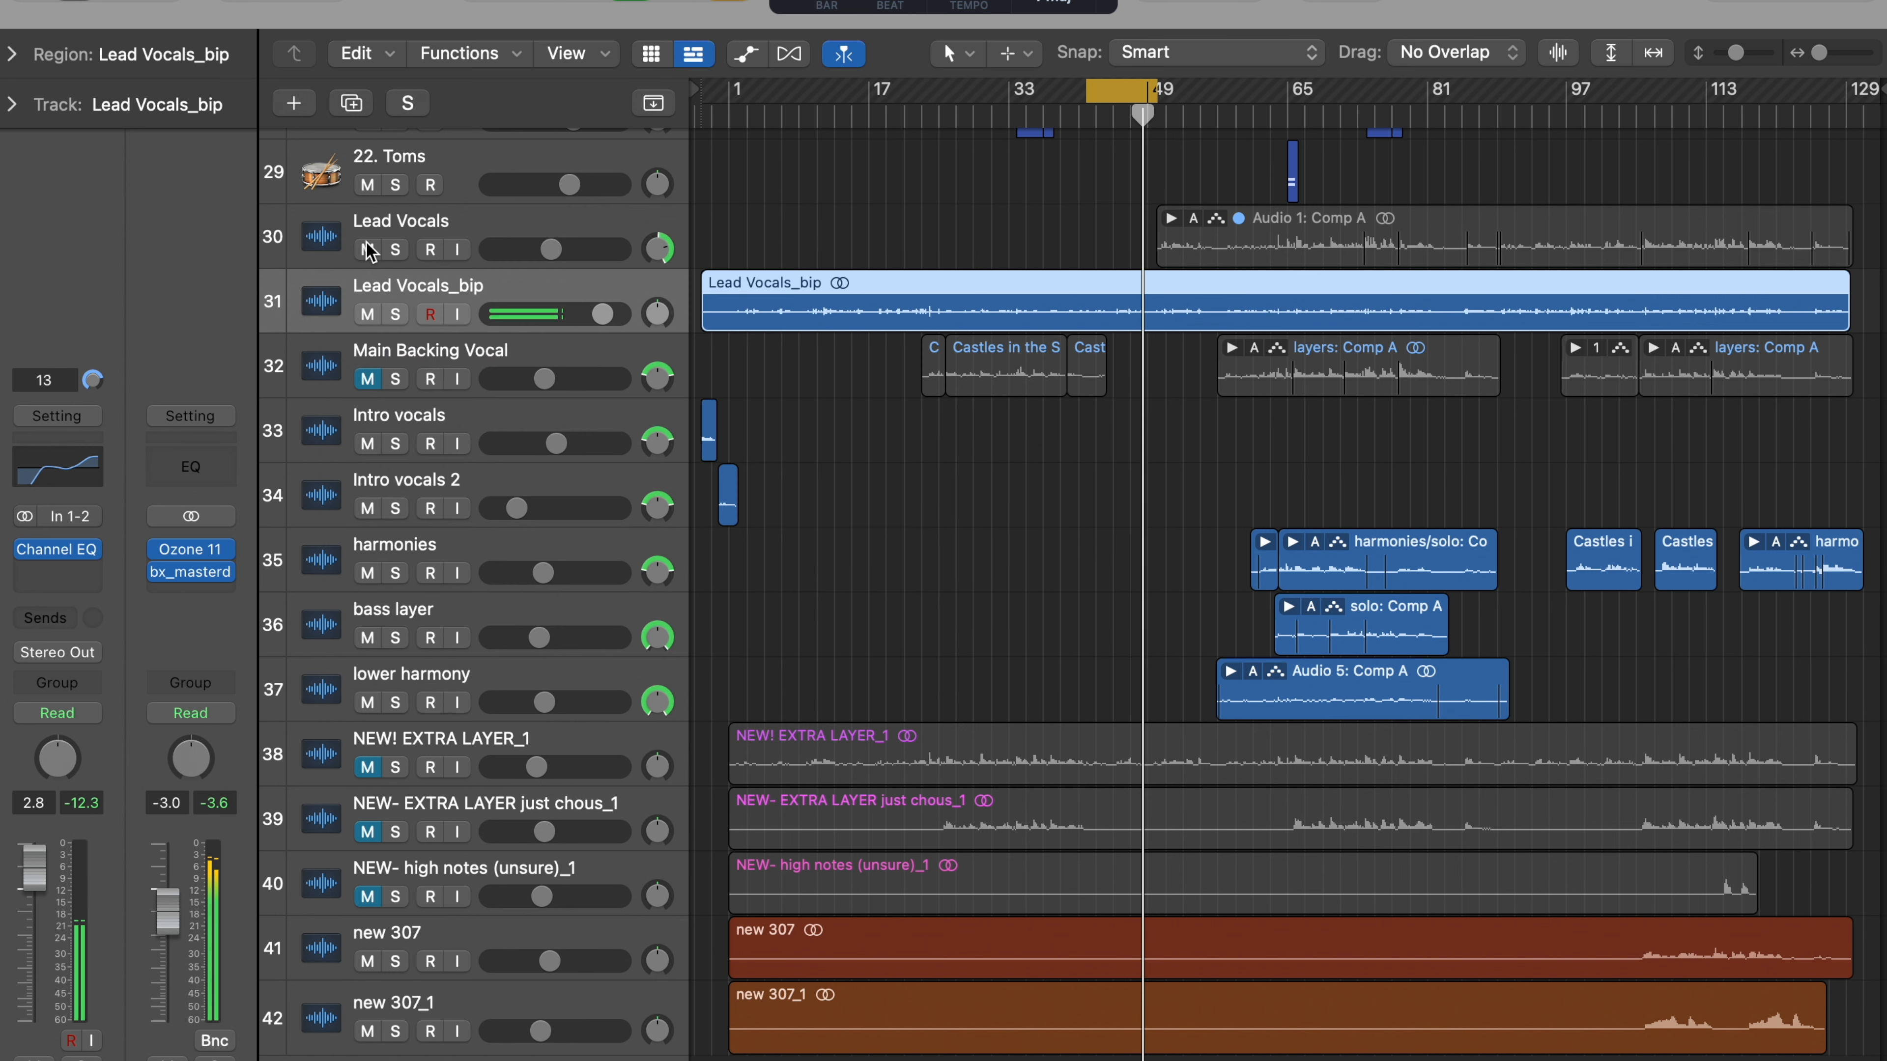
# Step: Add a Compressor after the Channel EQ on Lead Vocals_bip and load its Bright Vocal preset
pyautogui.click(77, 572)
pyautogui.moveTo(148, 771)
pyautogui.click(490, 817)
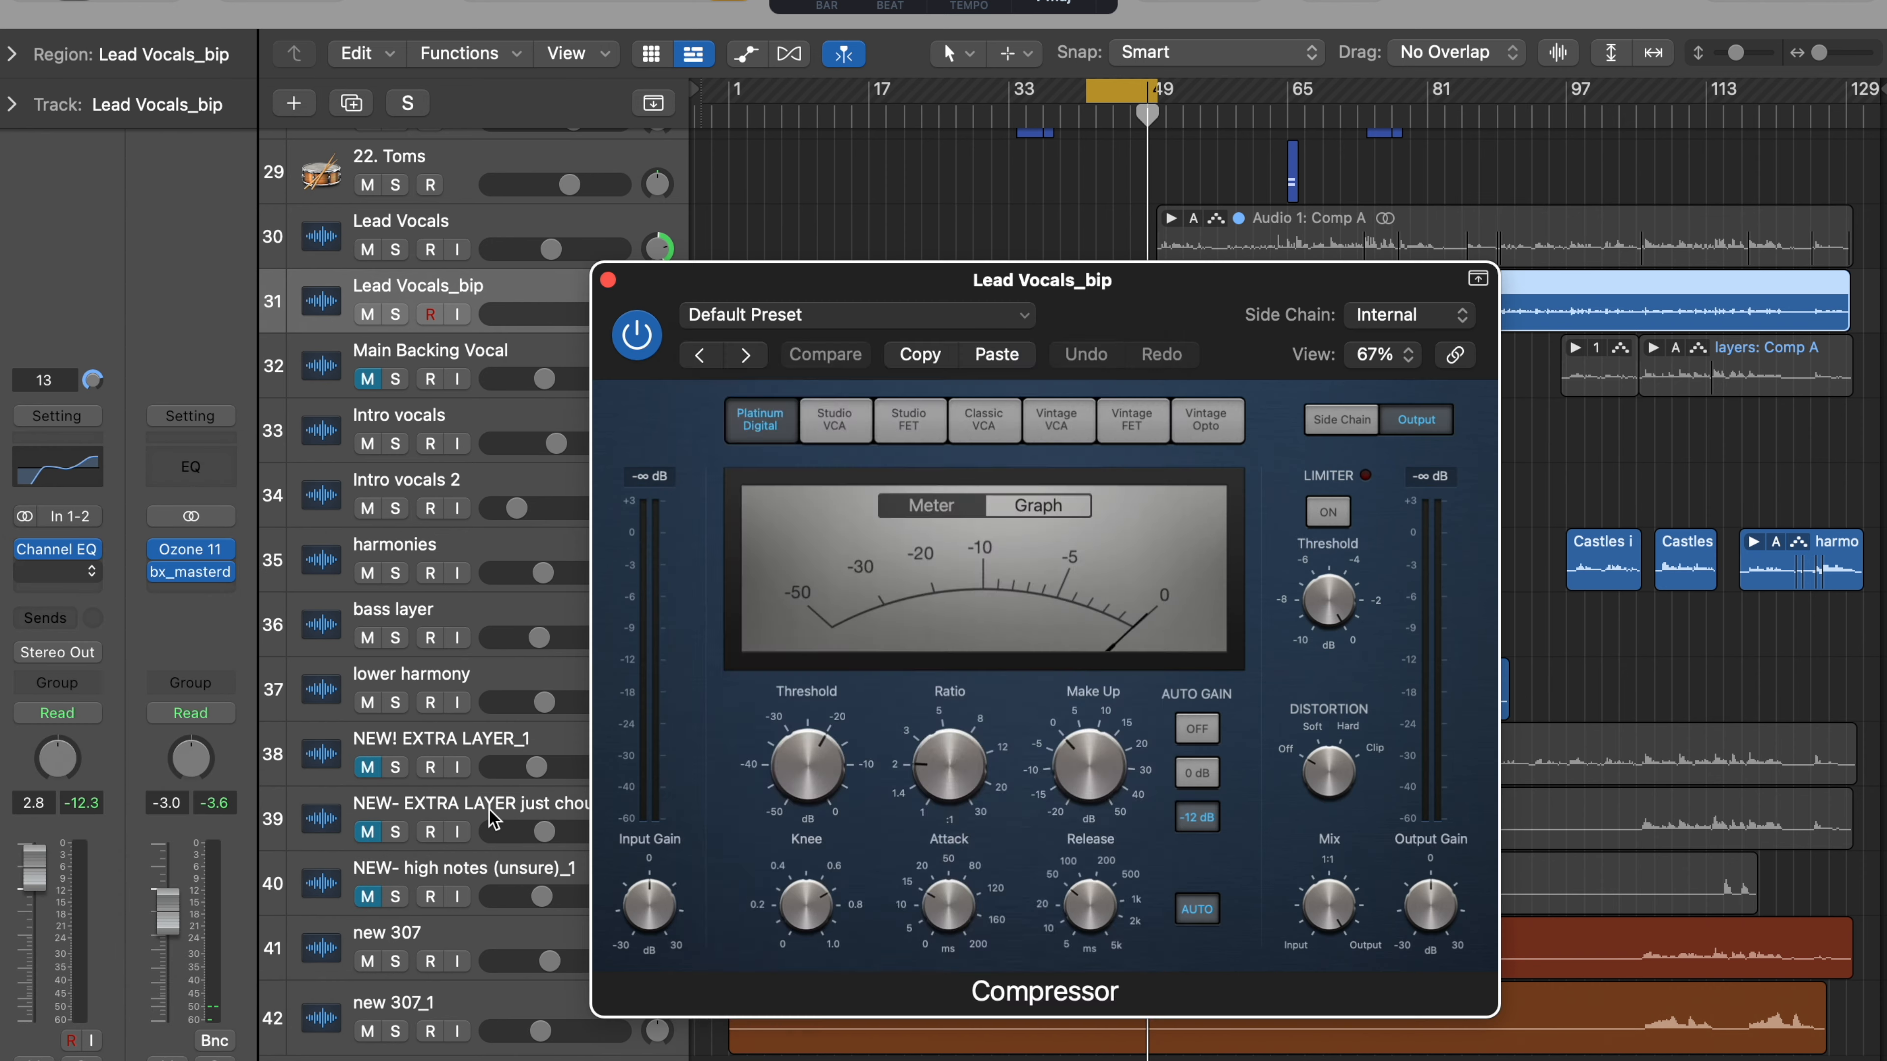
pyautogui.click(855, 314)
pyautogui.moveTo(951, 949)
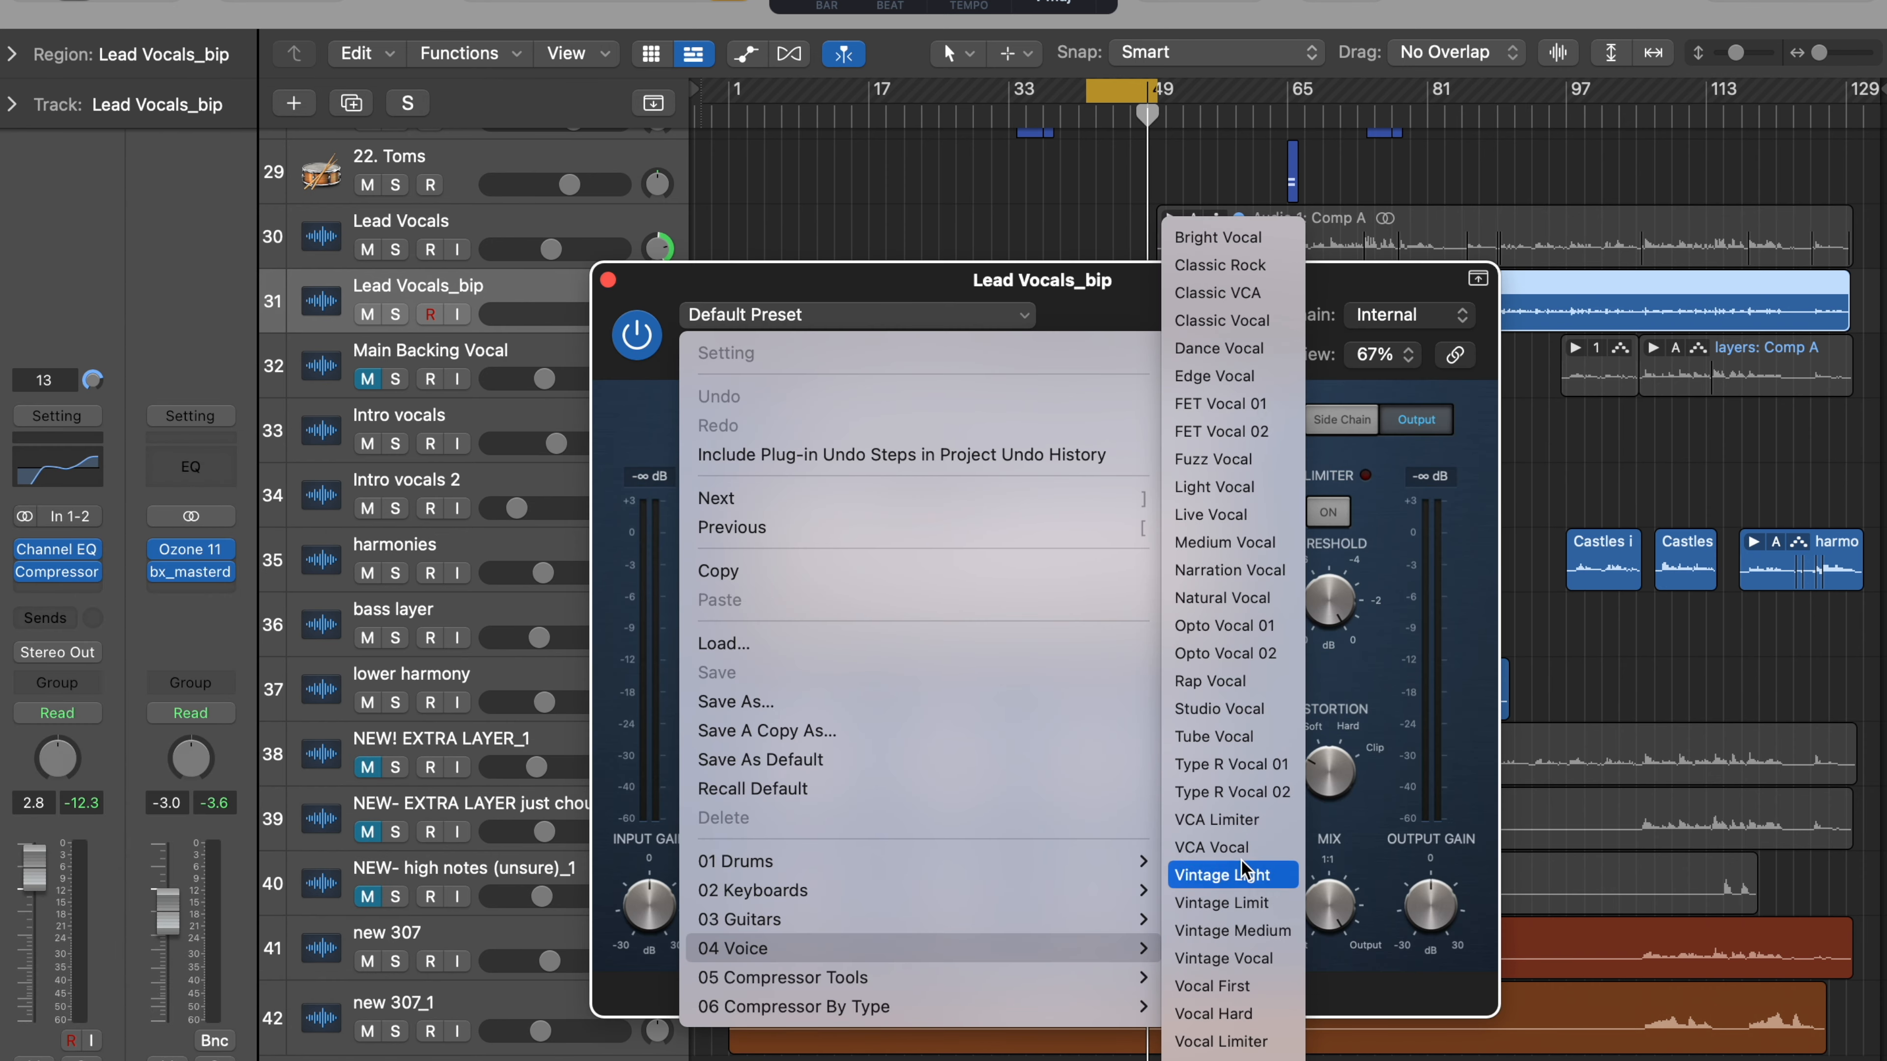
pyautogui.click(1233, 238)
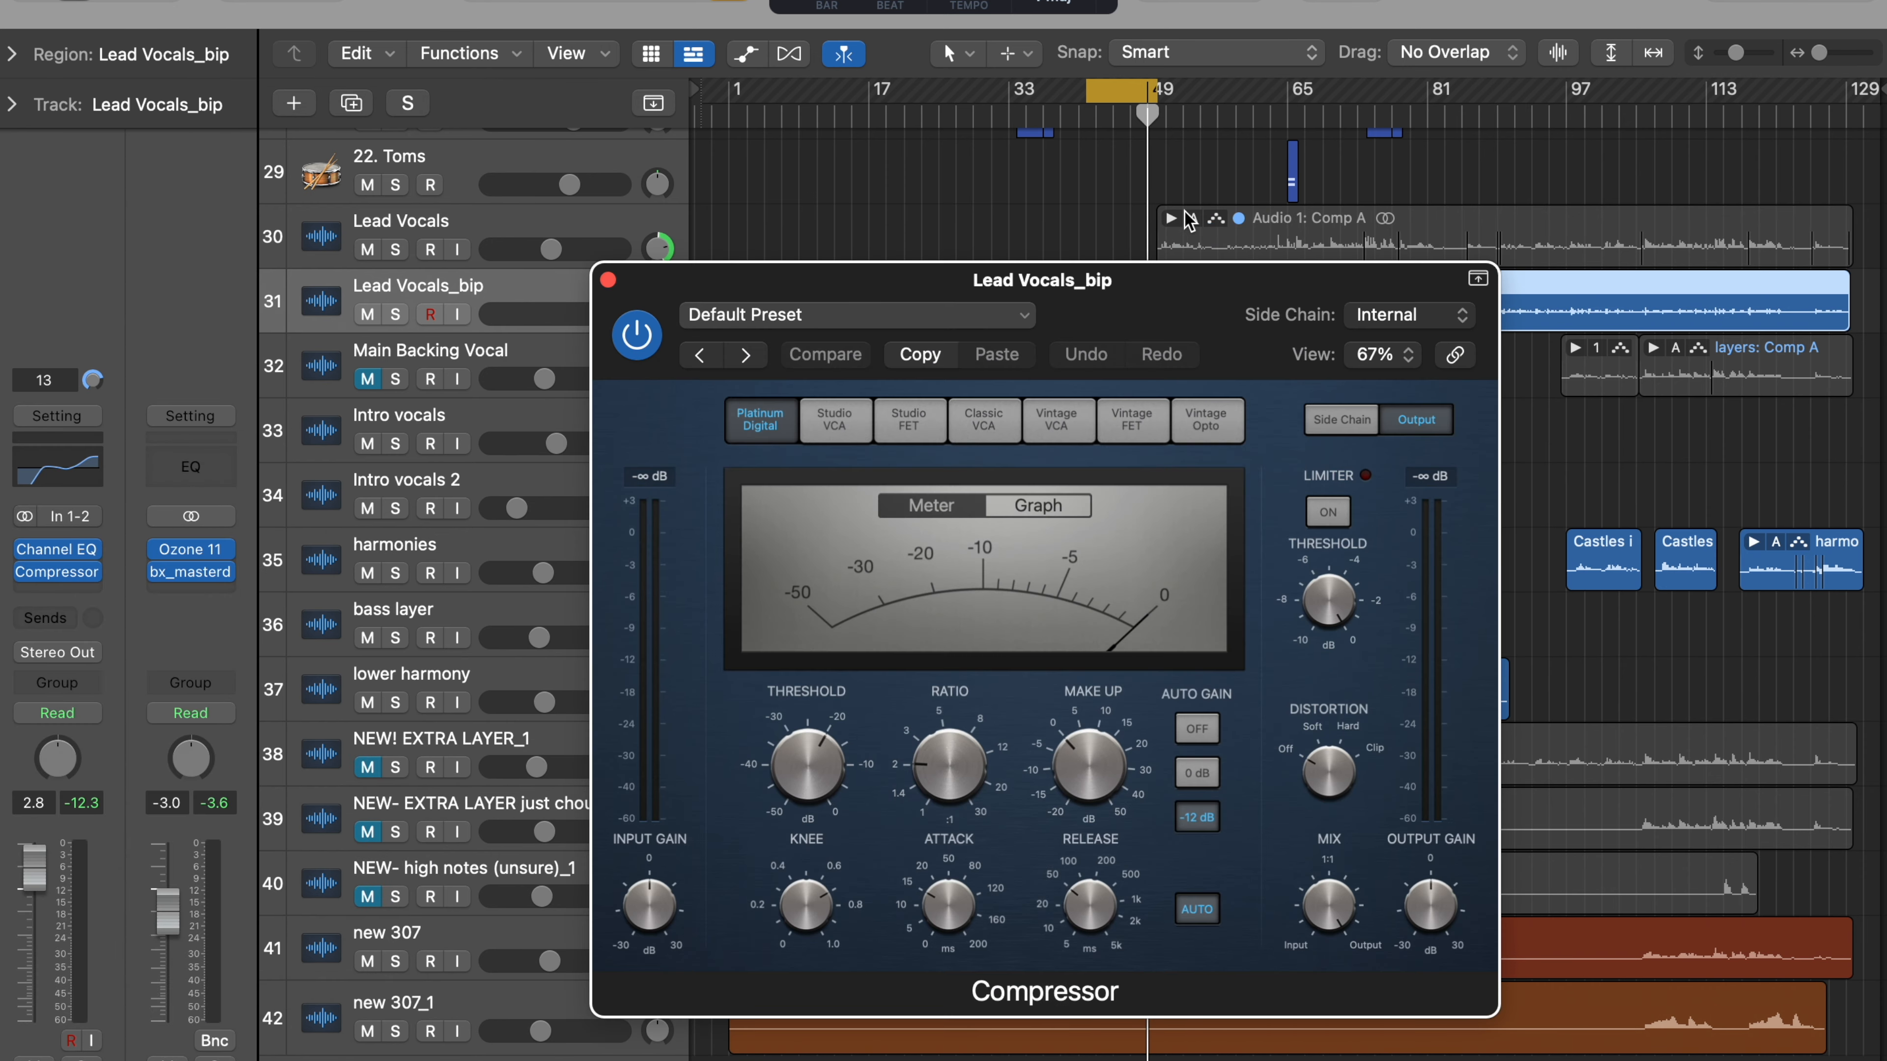
# Step: Solo Lead Vocals_bip during playback and compare its sound with the Compressor bypassed and active
pyautogui.press('space')
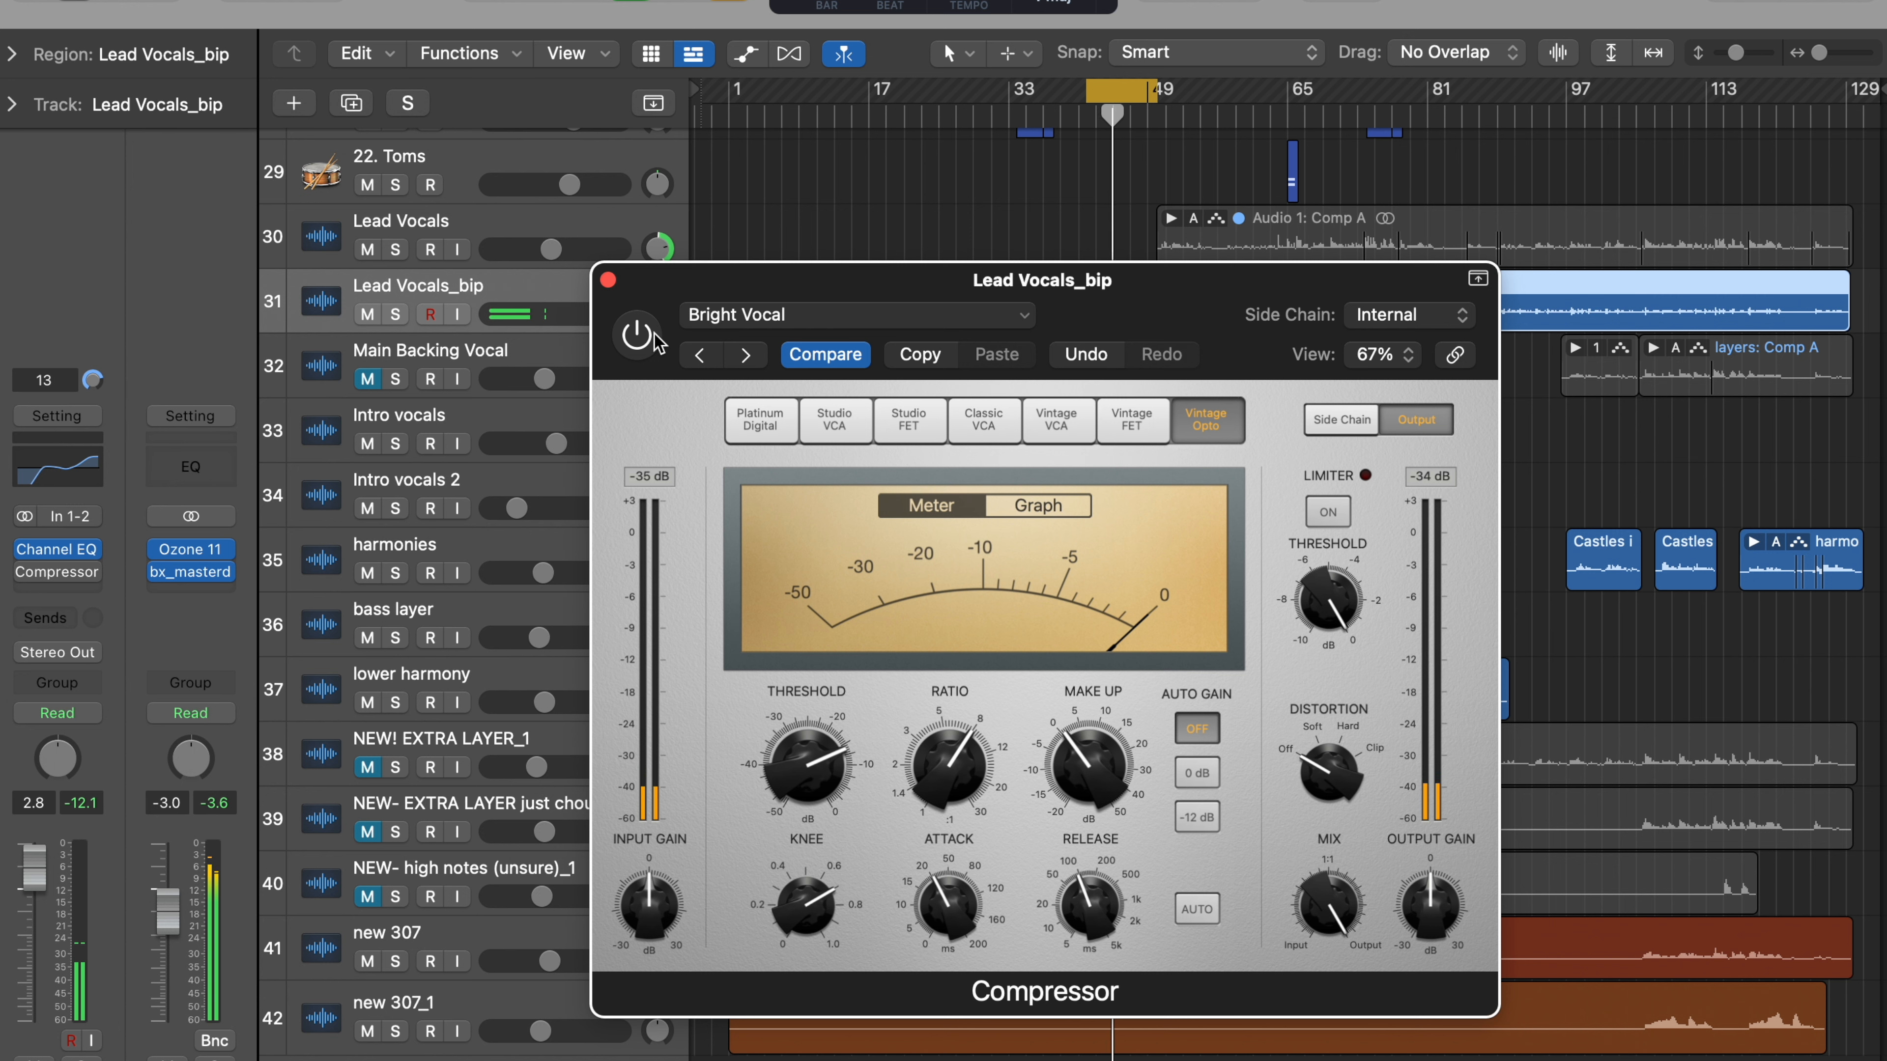
pyautogui.click(395, 313)
pyautogui.click(637, 335)
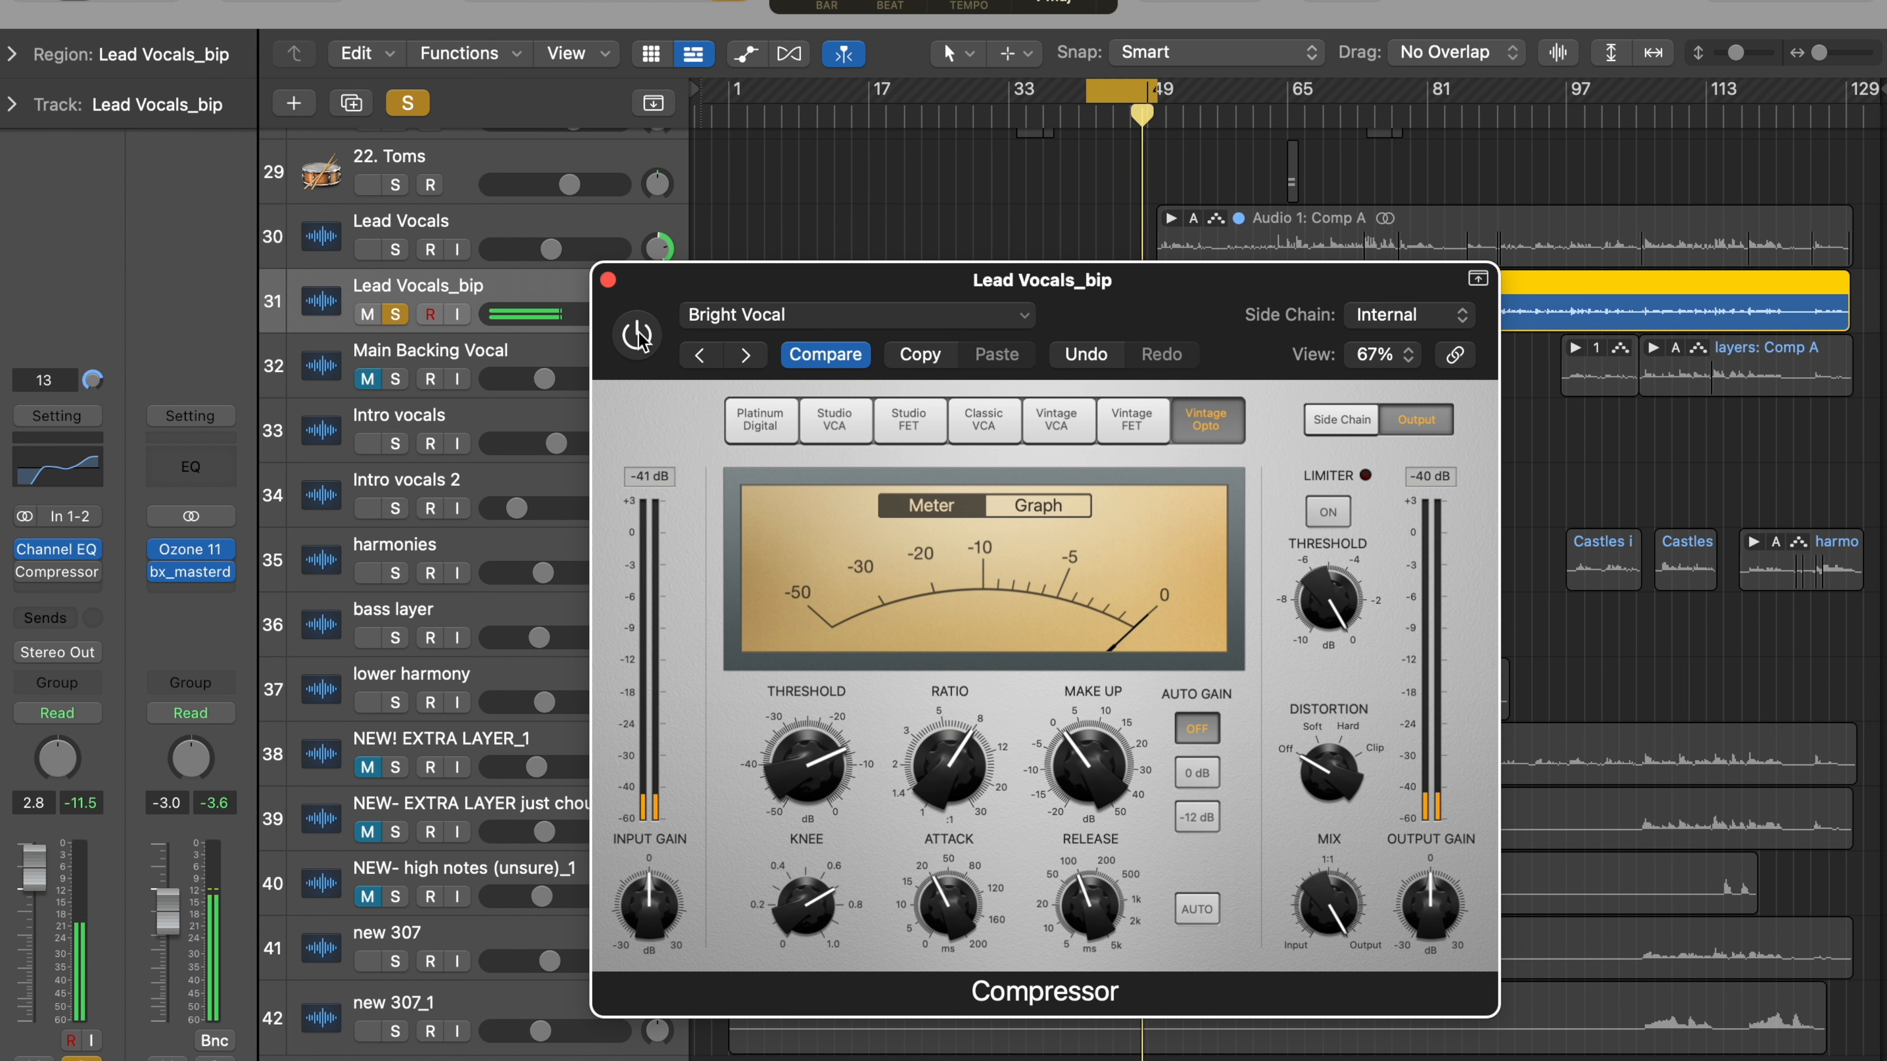
pyautogui.click(636, 336)
# Step: Turn on the Compressor's limiter, soft distortion and auto release, and audition auto gain at -12 dB before switching it off
pyautogui.click(1337, 518)
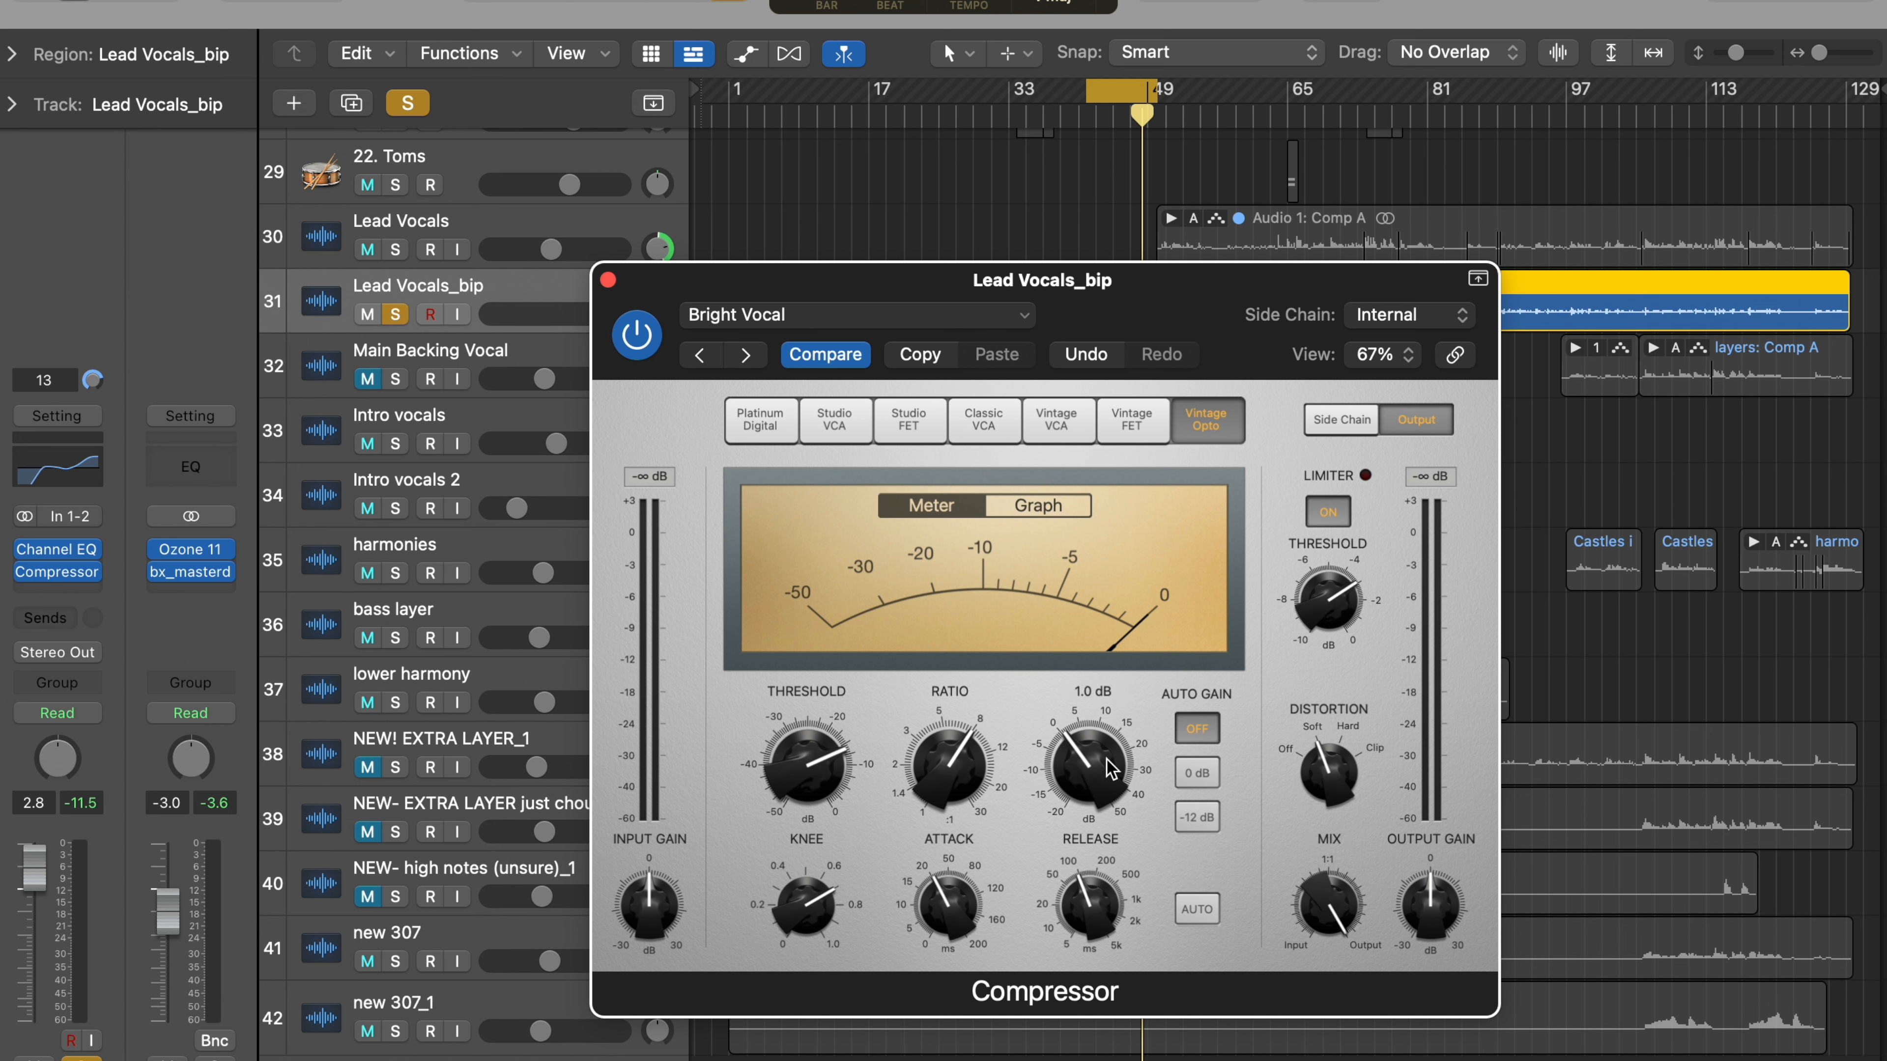
pyautogui.click(1207, 817)
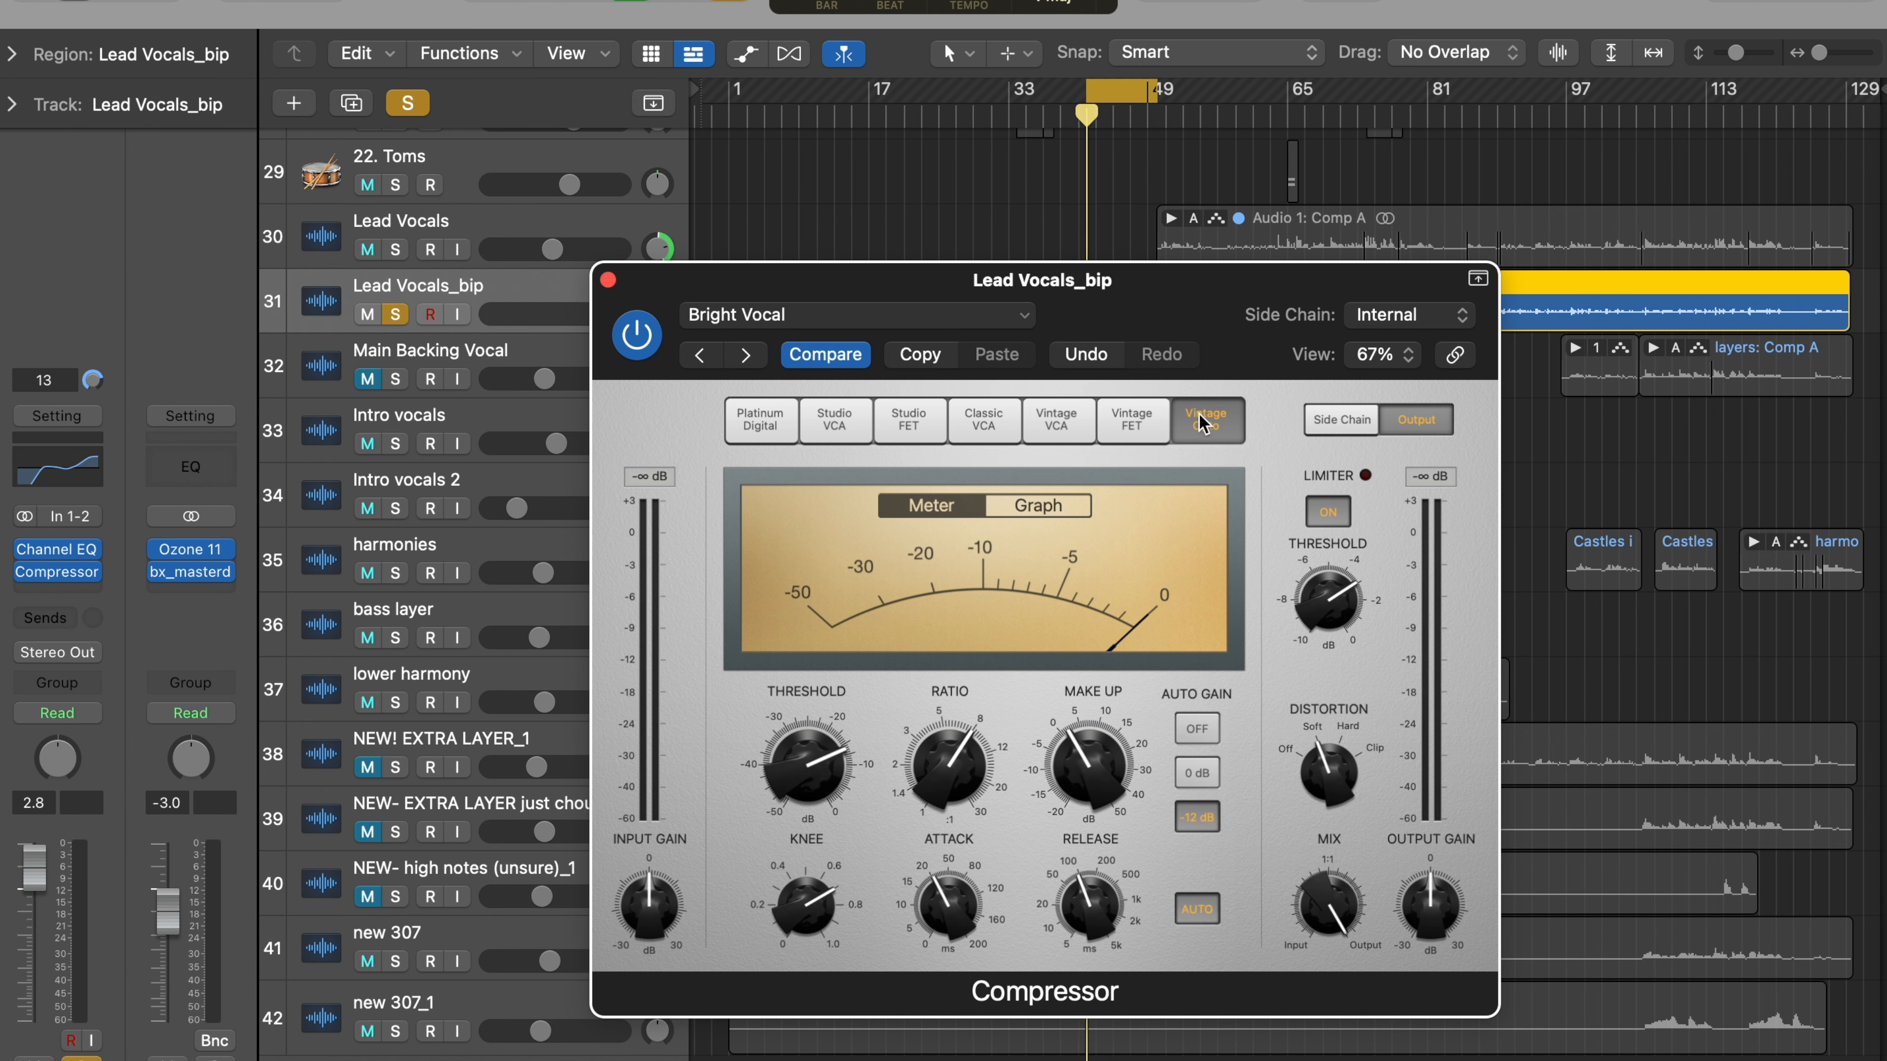
pyautogui.press('space')
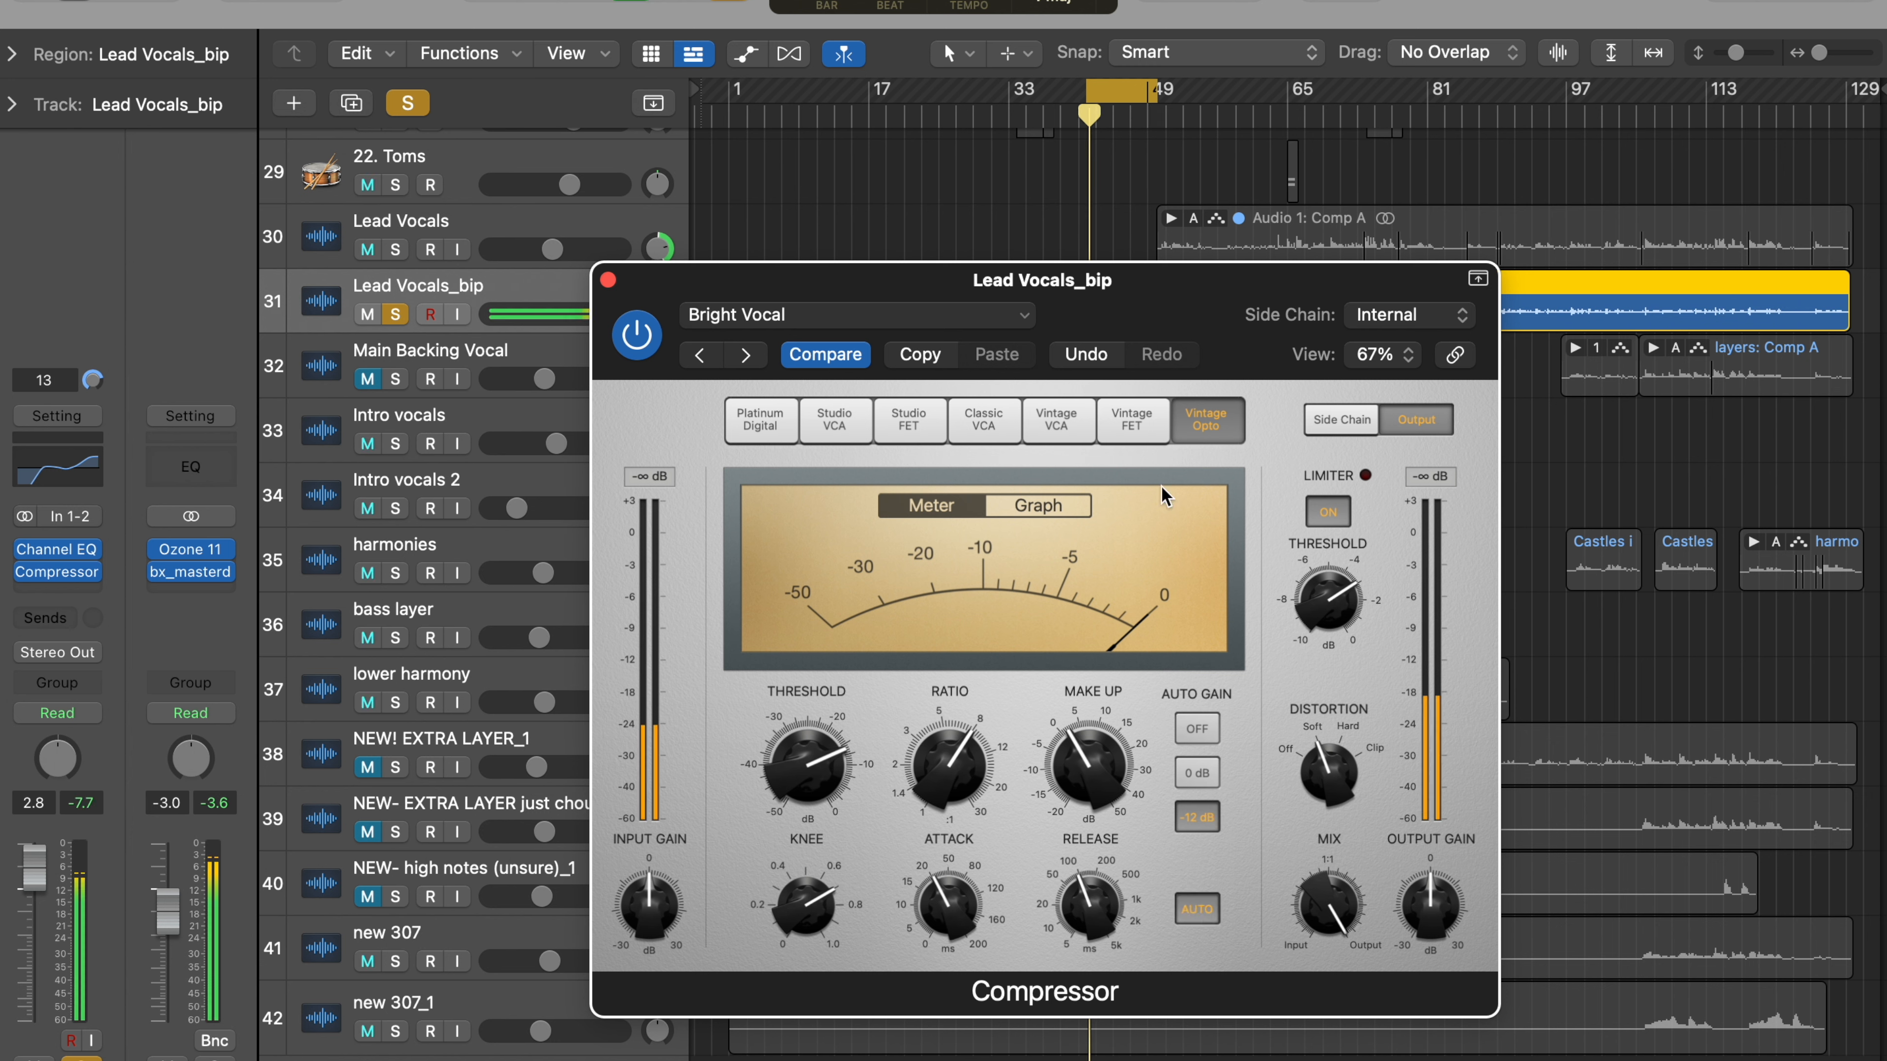
pyautogui.click(1194, 818)
pyautogui.click(1197, 728)
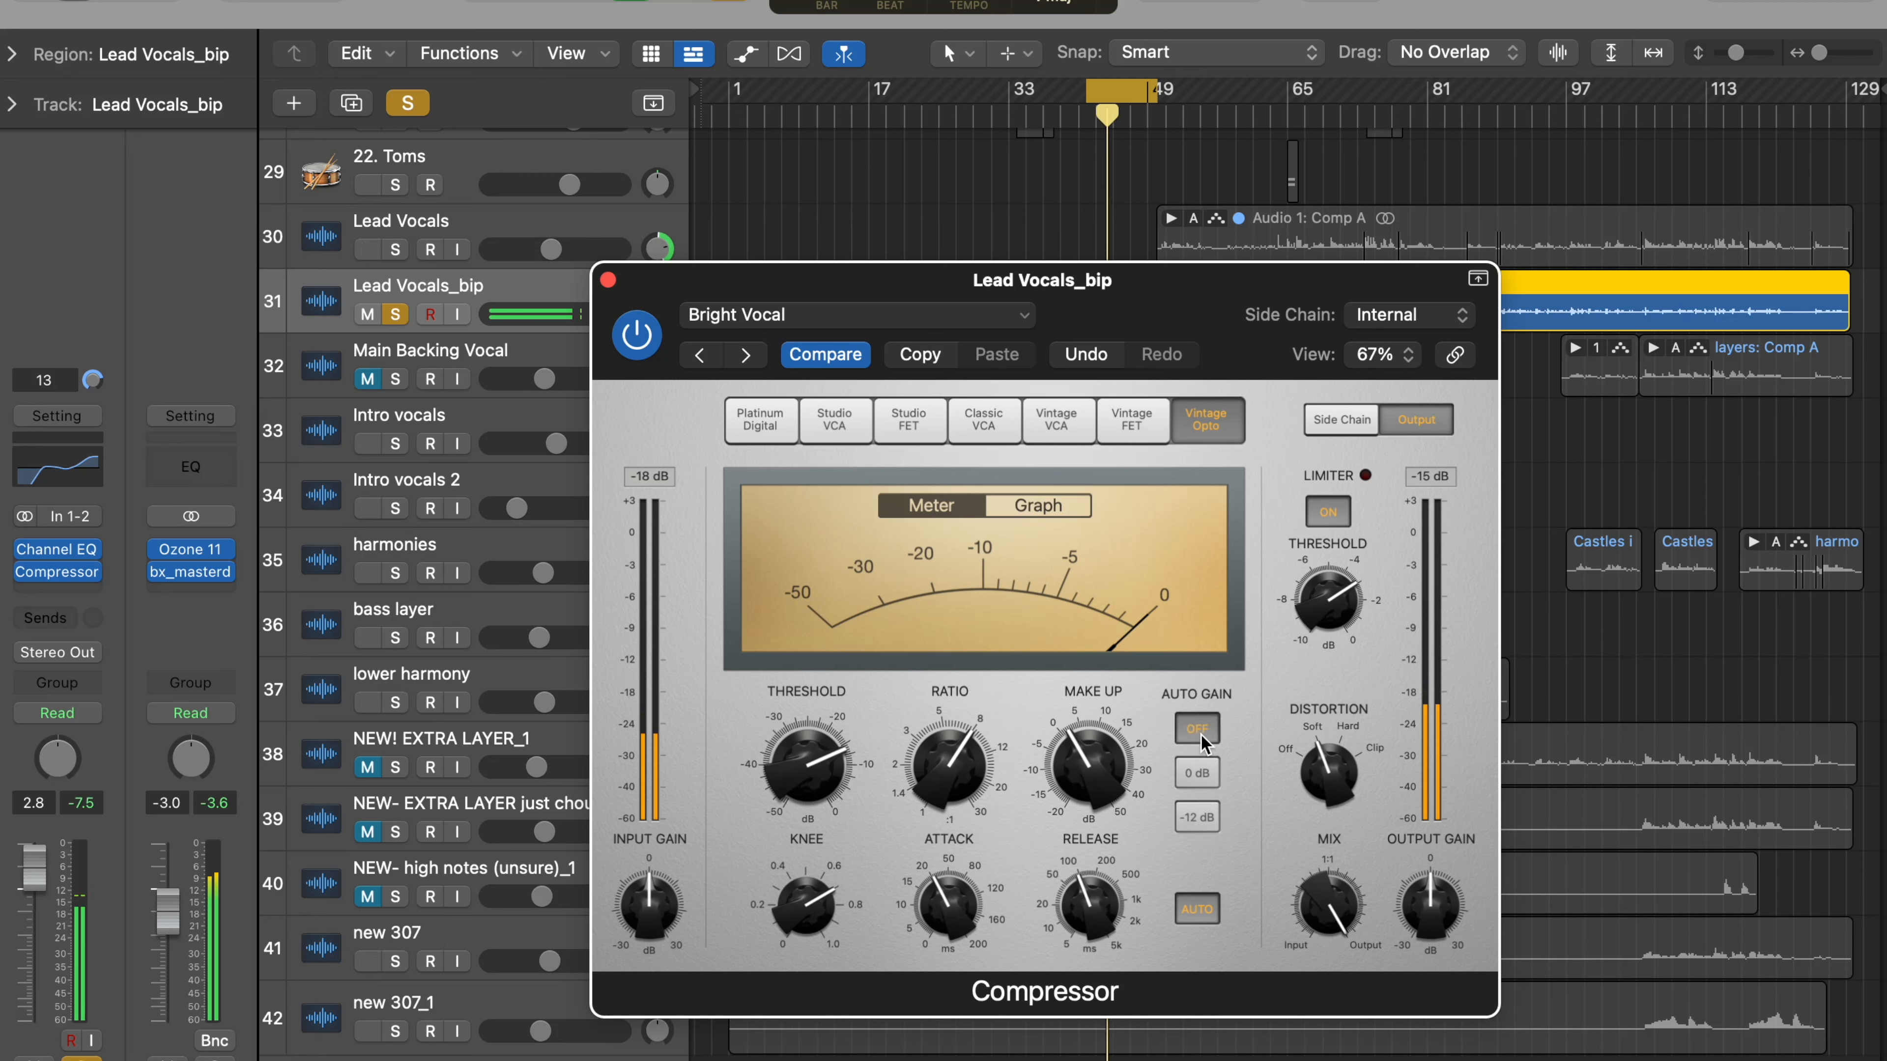
# Step: Set the Compressor's make-up gain to about 0.5 dB, shorten the release and fine-tune the attack while playing
pyautogui.moveTo(1086, 769)
pyautogui.mouseDown()
pyautogui.moveTo(1085, 803)
pyautogui.moveTo(1101, 789)
pyautogui.mouseUp()
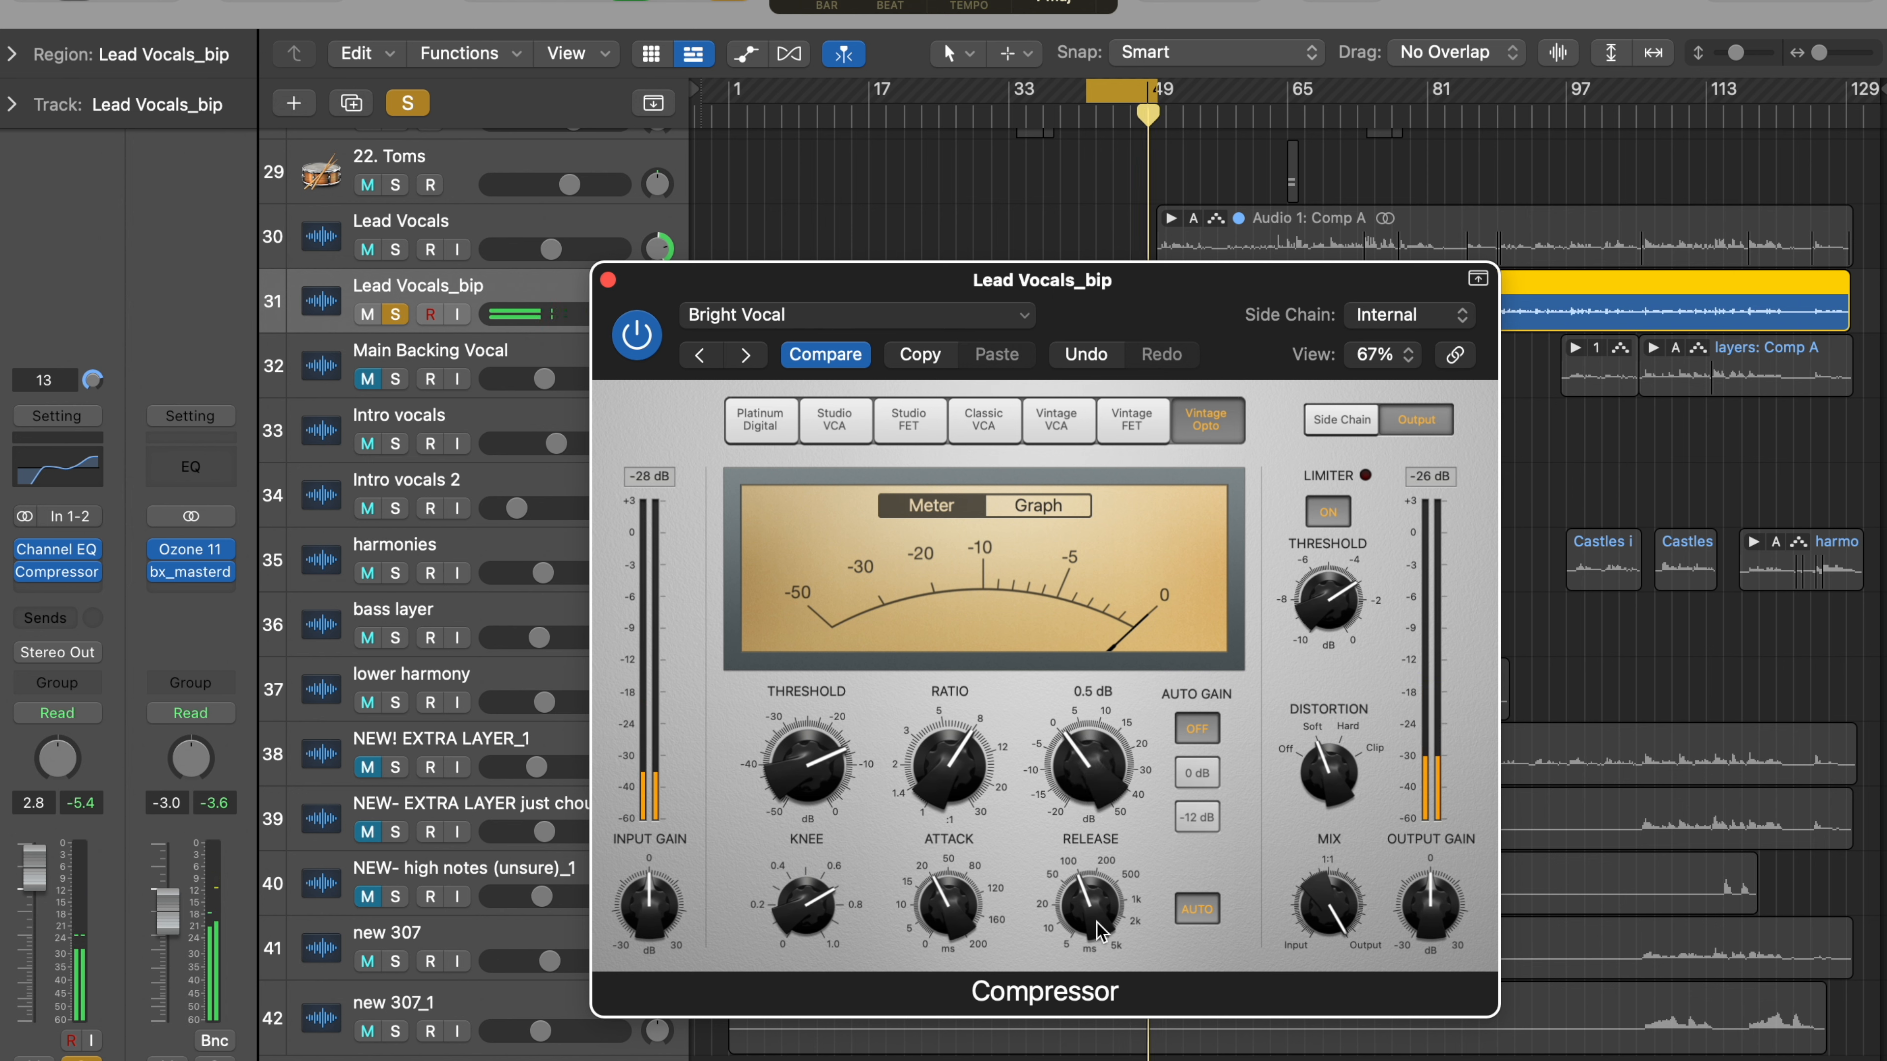
pyautogui.moveTo(1099, 931); pyautogui.dragTo(1099, 966)
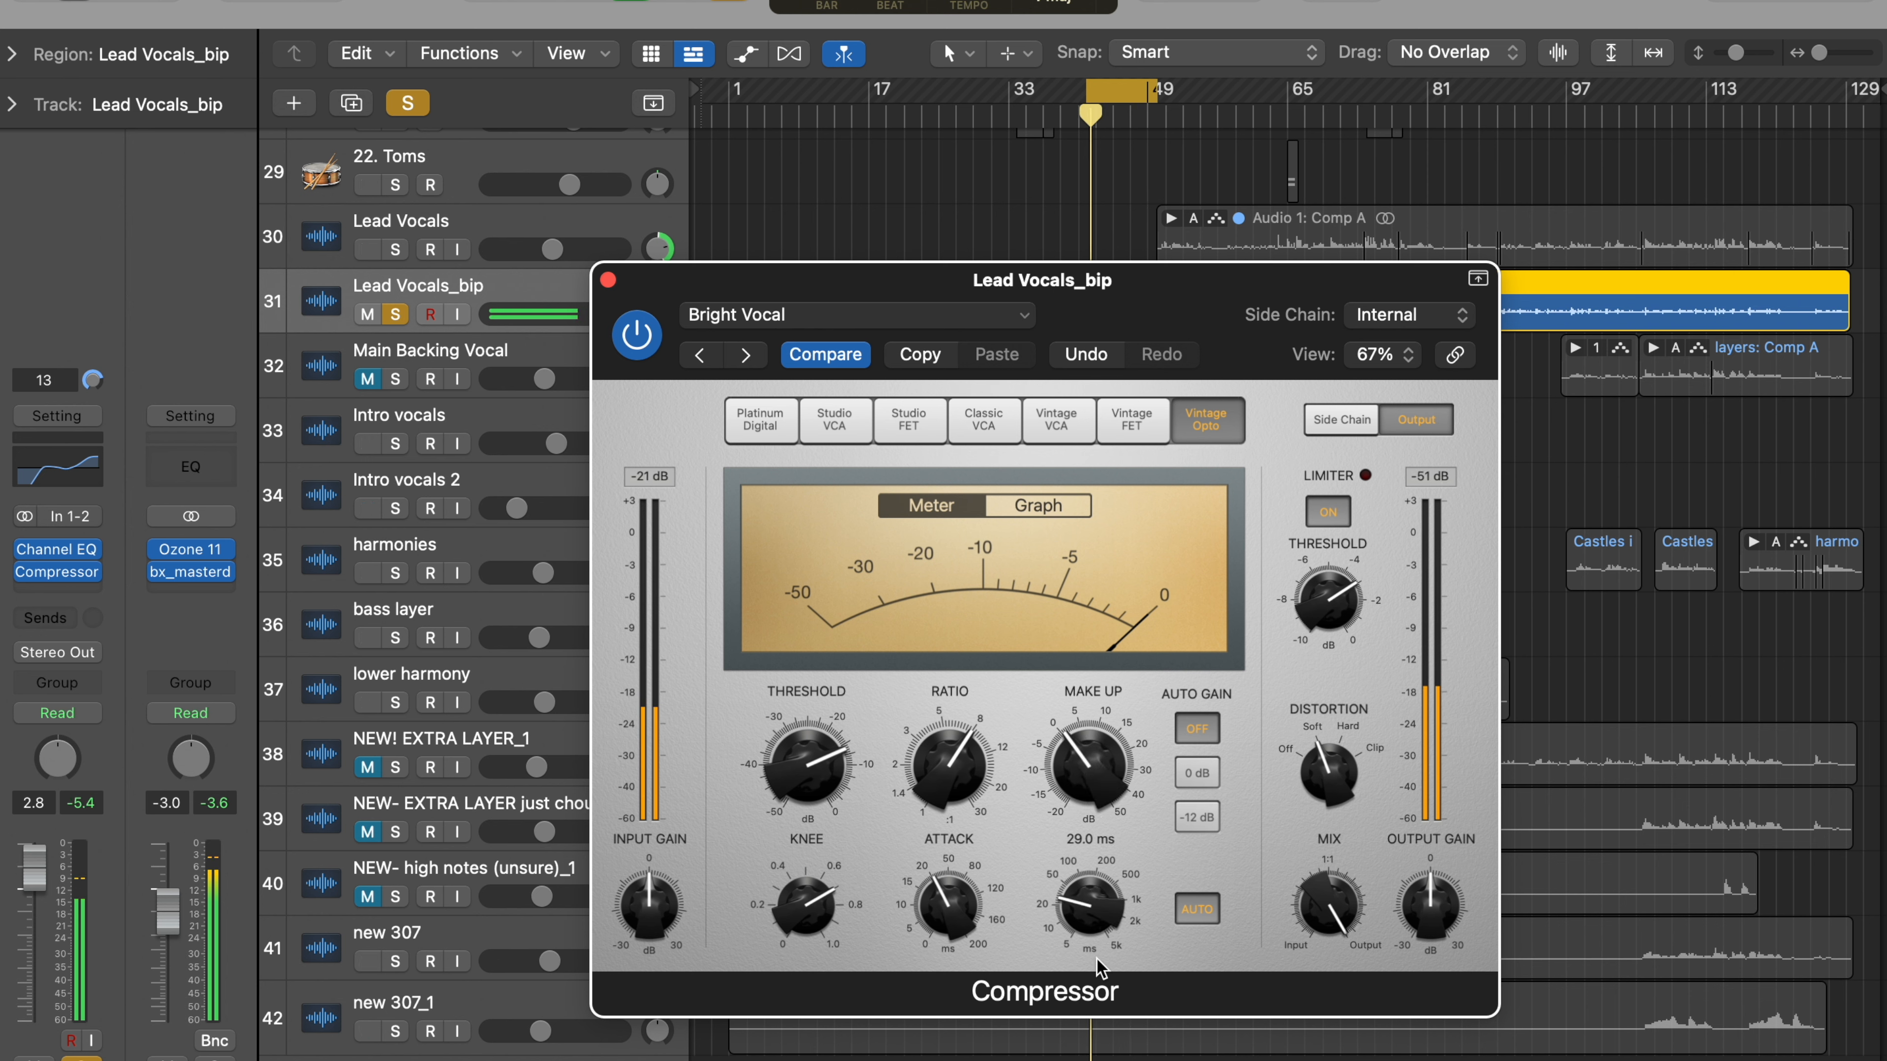
pyautogui.click(955, 912)
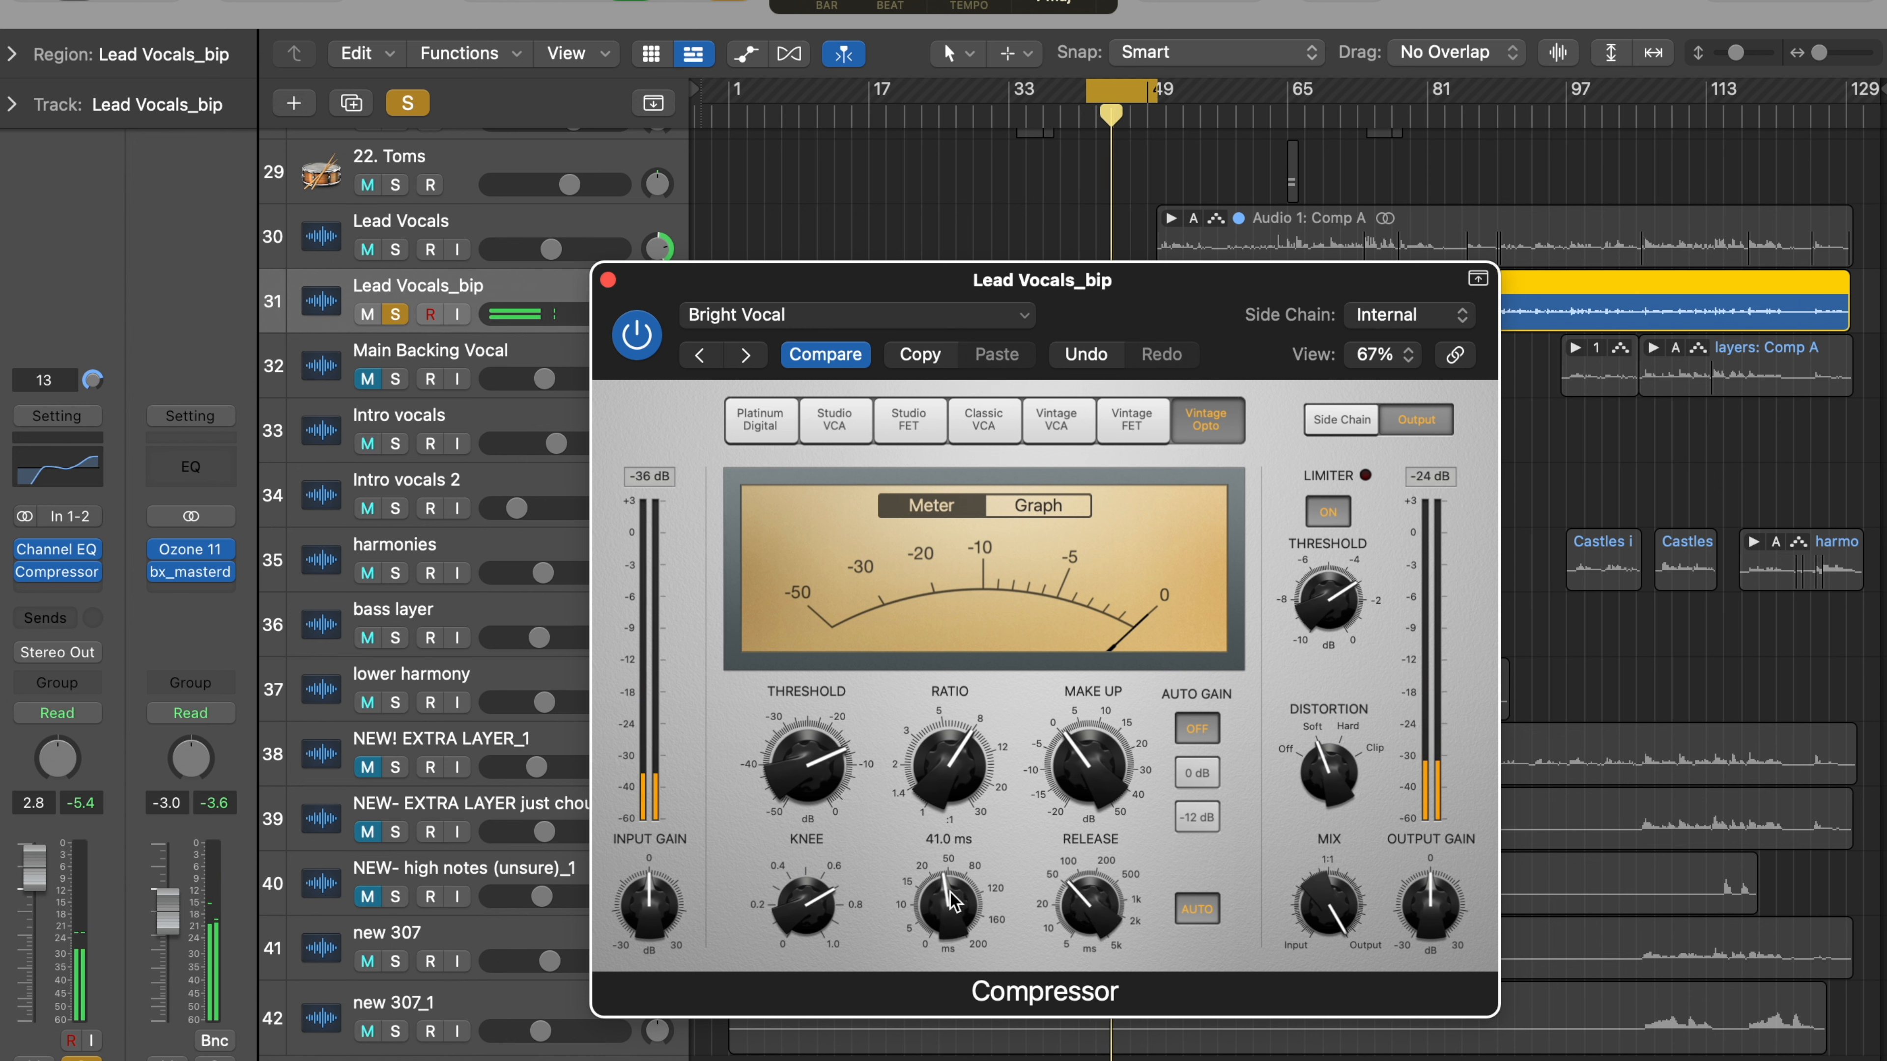
pyautogui.moveTo(948, 906); pyautogui.dragTo(949, 915)
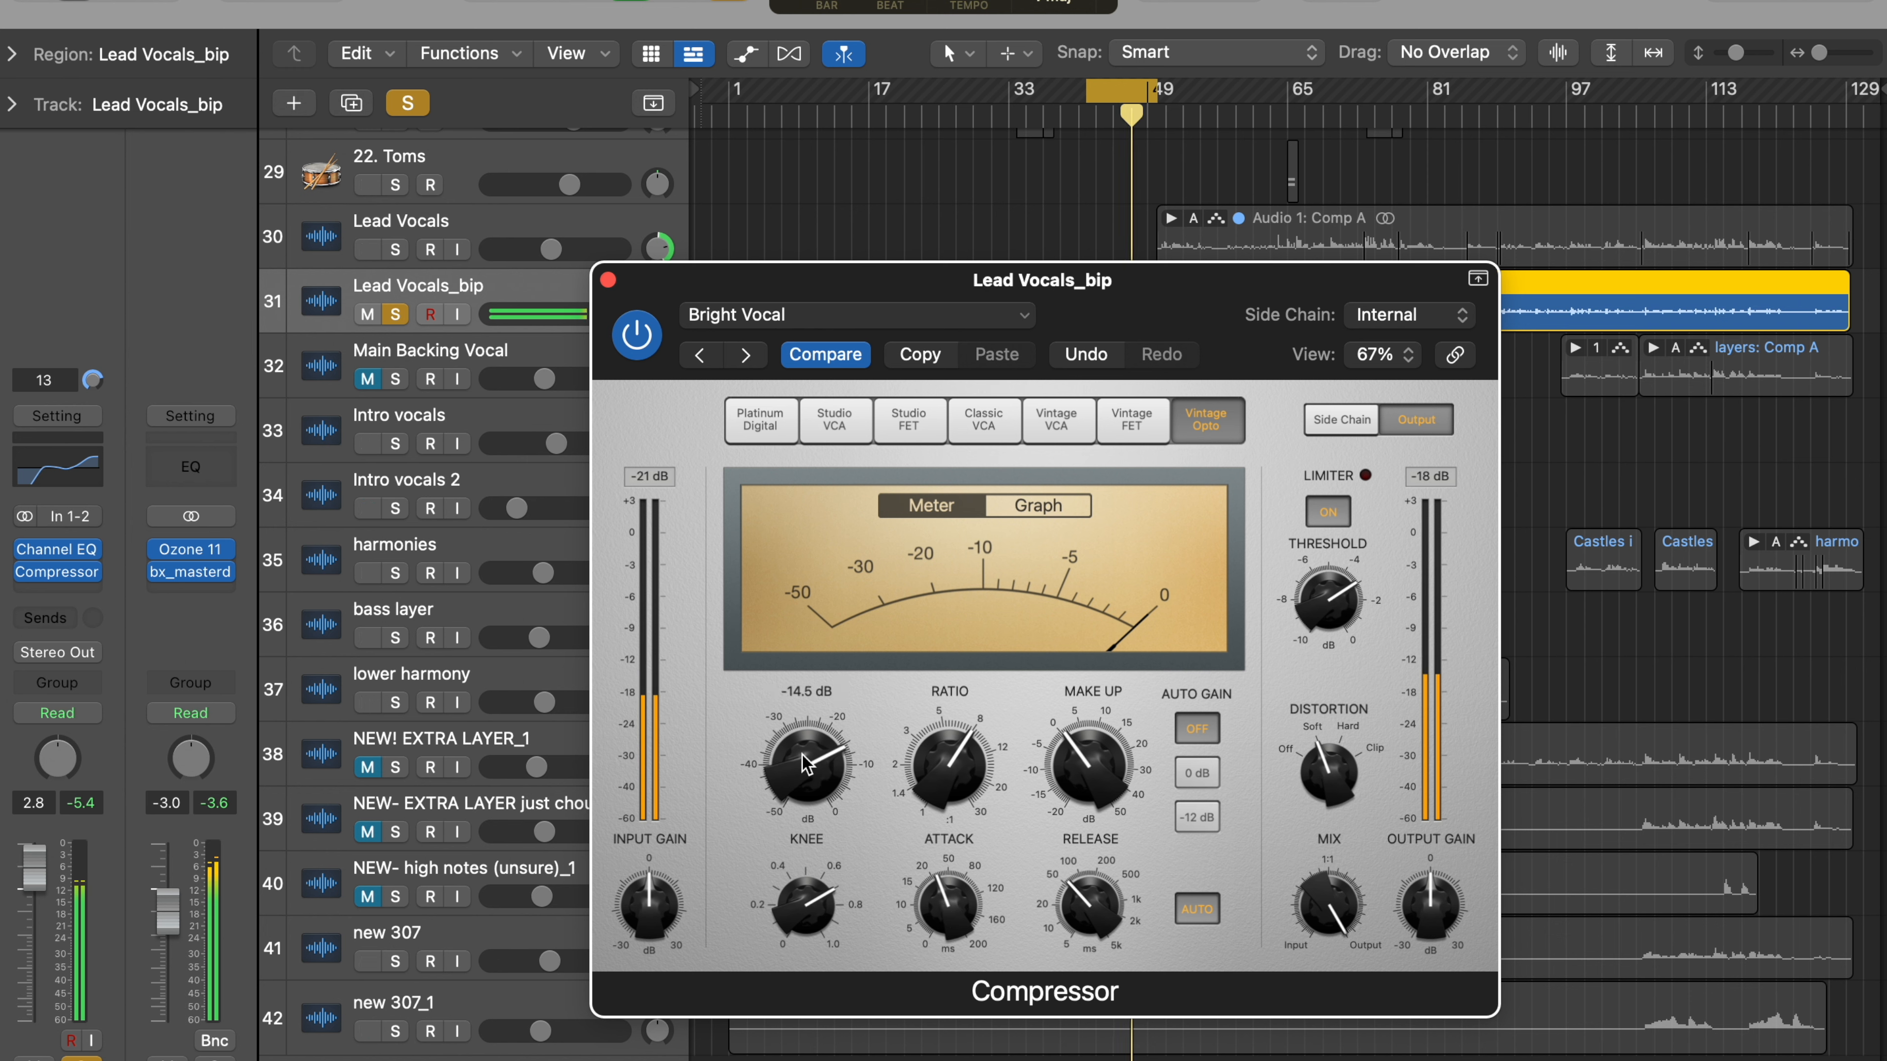
# Step: Set the Compressor's threshold to about -12 dB and make-up gain to about 2.5 dB, with a higher ratio
pyautogui.moveTo(823, 773); pyautogui.dragTo(809, 766)
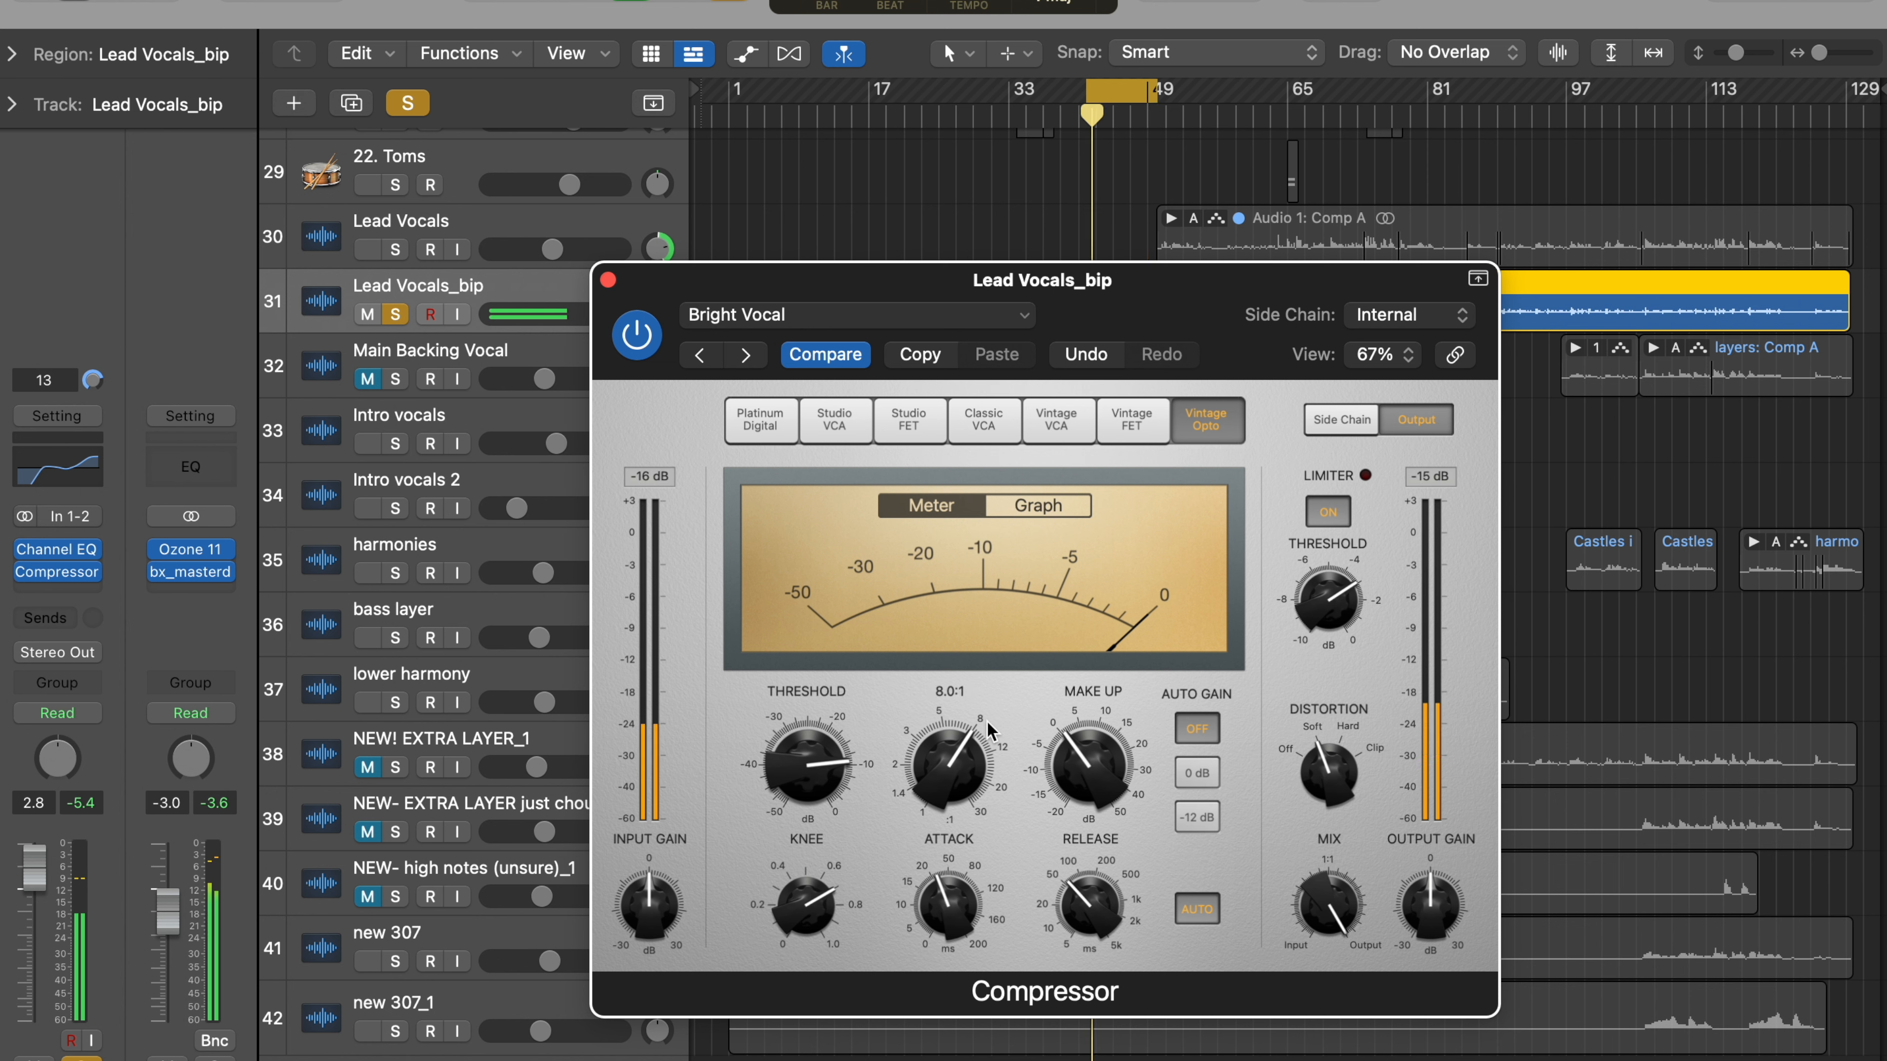
pyautogui.moveTo(810, 777)
pyautogui.mouseDown()
pyautogui.moveTo(809, 734)
pyautogui.moveTo(839, 906)
pyautogui.moveTo(821, 770)
pyautogui.mouseUp()
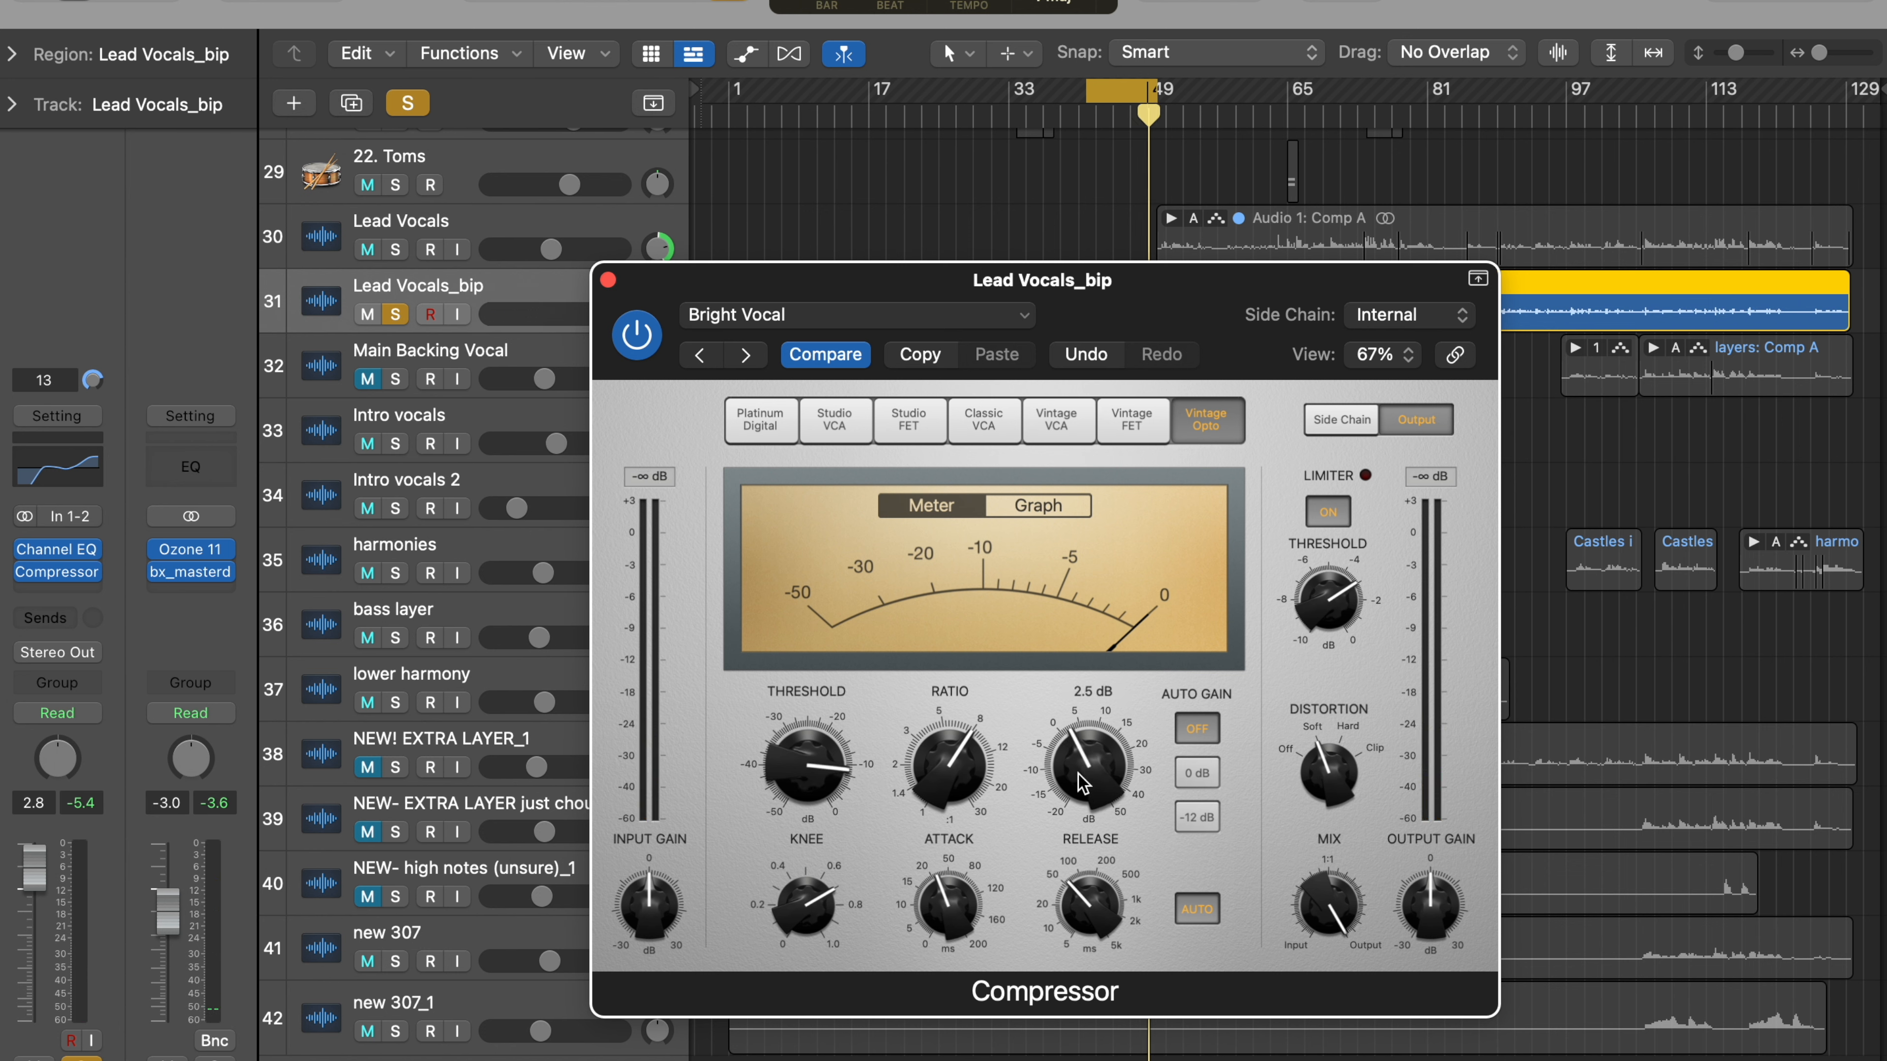
pyautogui.moveTo(957, 790); pyautogui.dragTo(921, 792)
pyautogui.moveTo(799, 795); pyautogui.dragTo(801, 810)
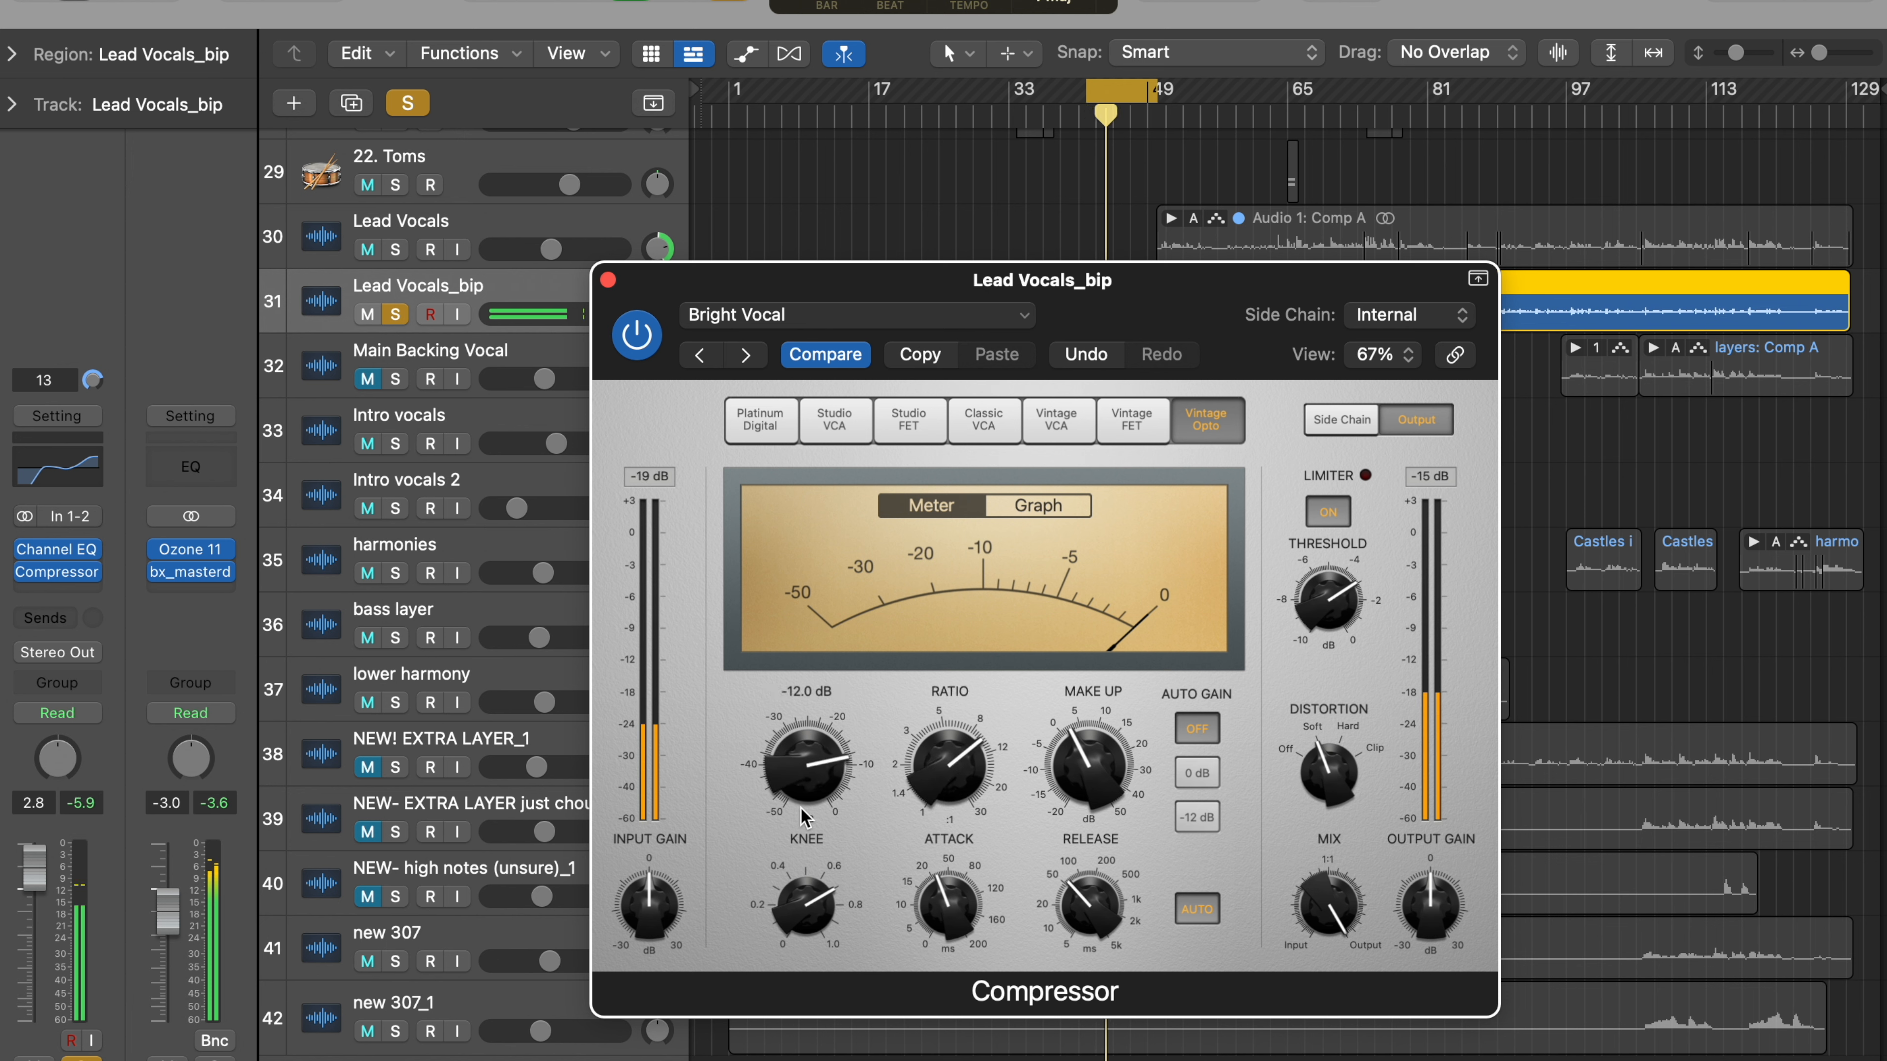
# Step: Shorten the Compressor's attack, set auto gain to -12 dB and stop playback
pyautogui.moveTo(955, 910); pyautogui.dragTo(962, 951)
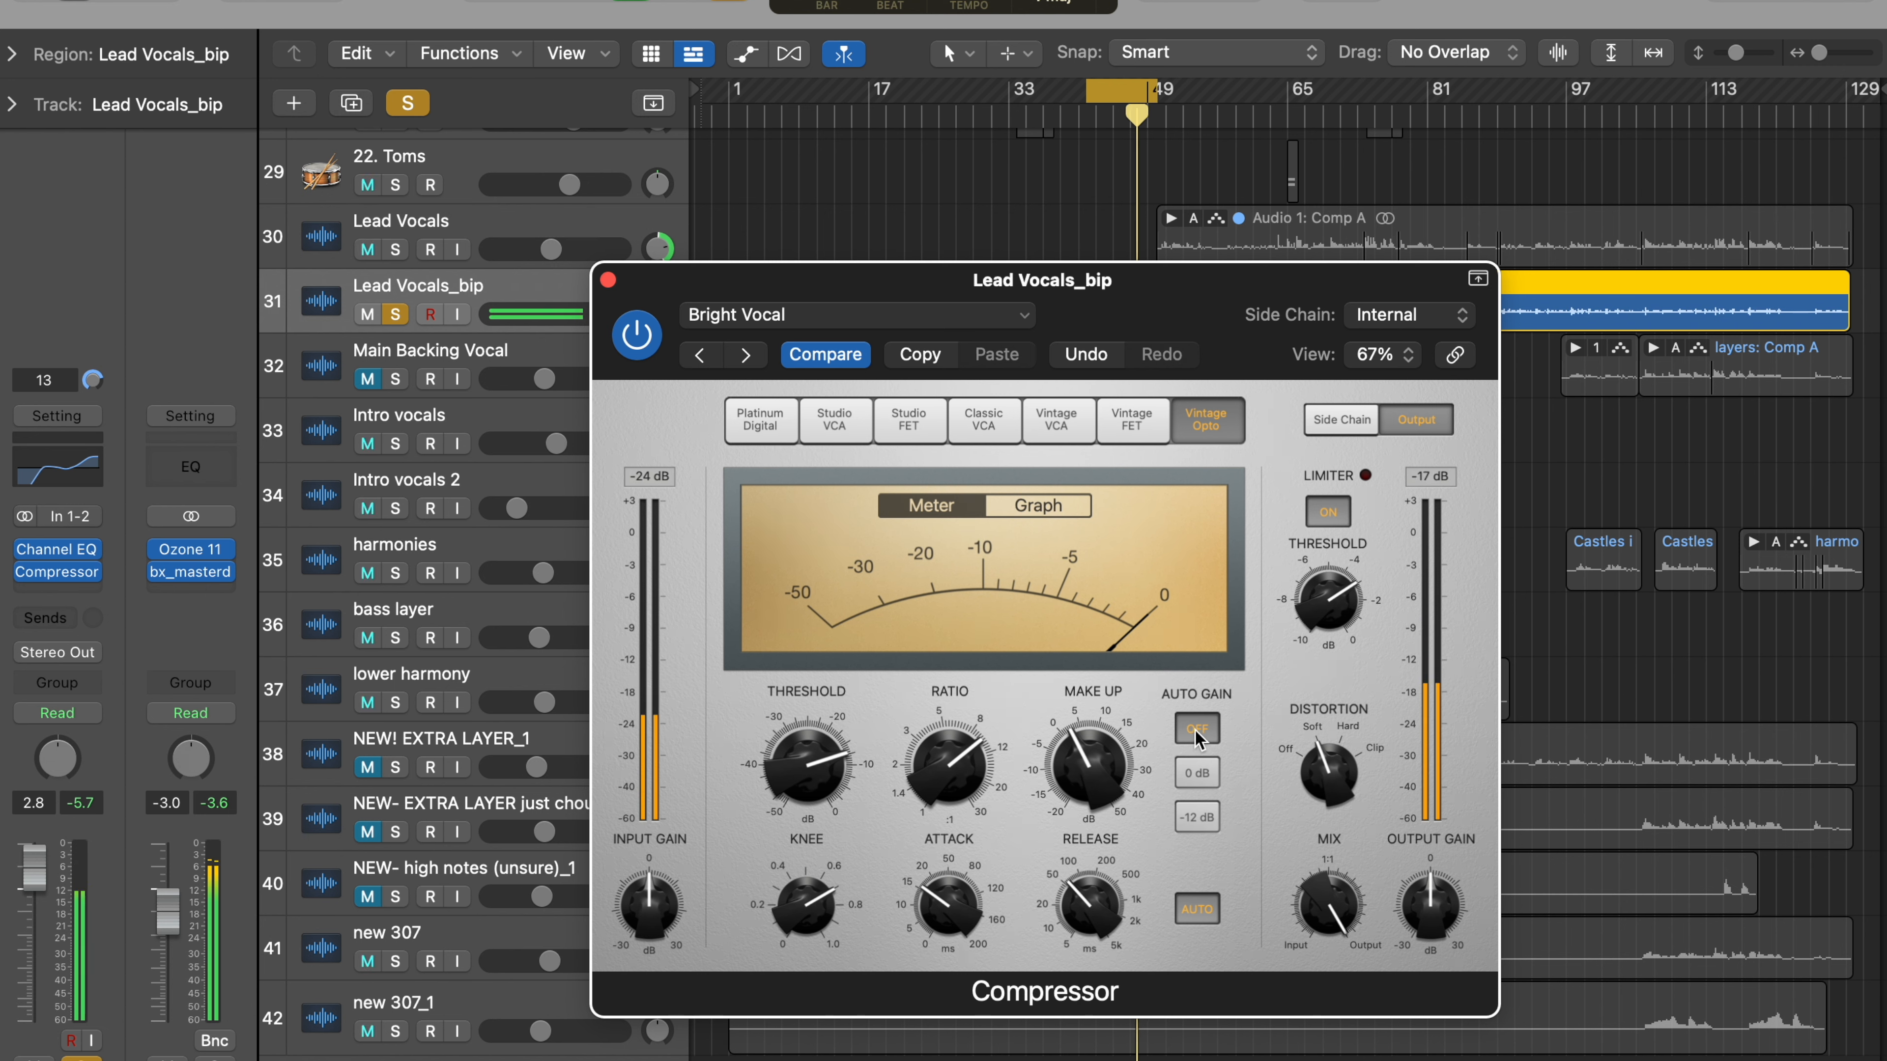
pyautogui.click(1201, 820)
pyautogui.press('space')
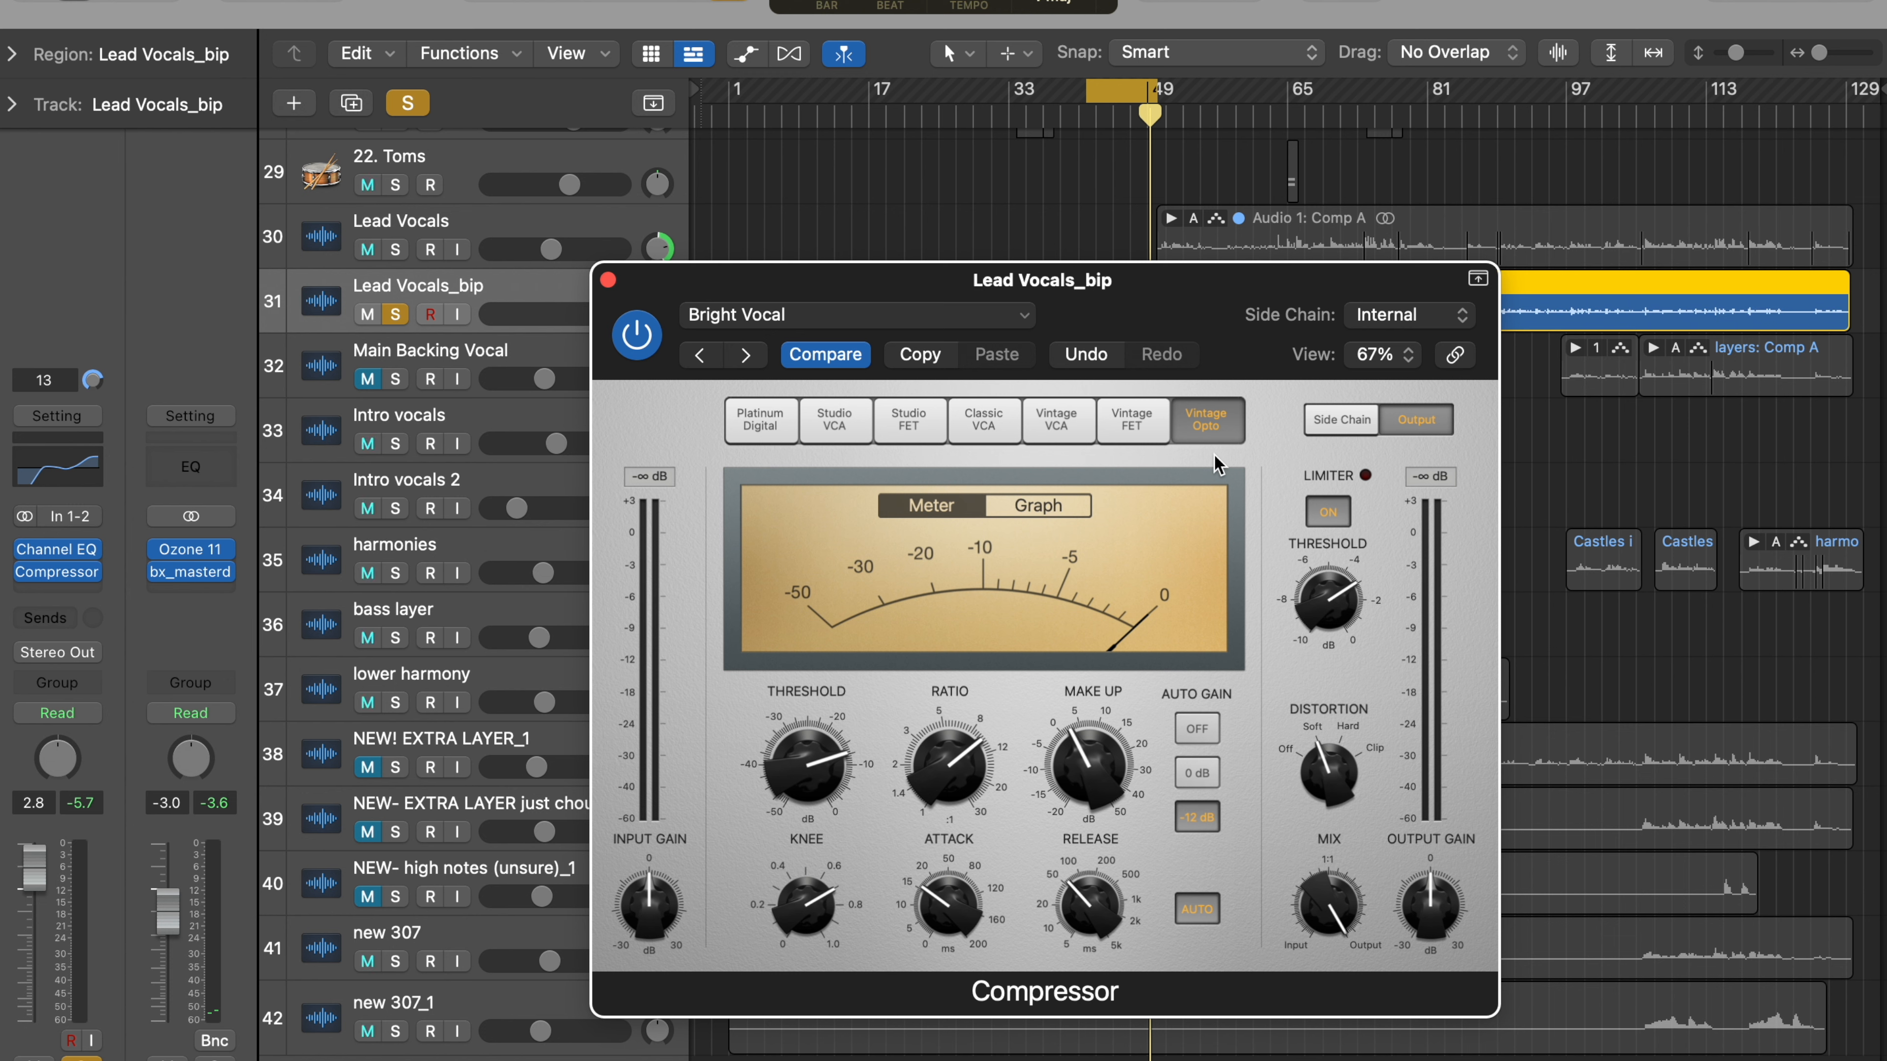
# Step: Close the Compressor, clear the vocal's solo and play it with the full mix
pyautogui.click(608, 280)
pyautogui.click(424, 104)
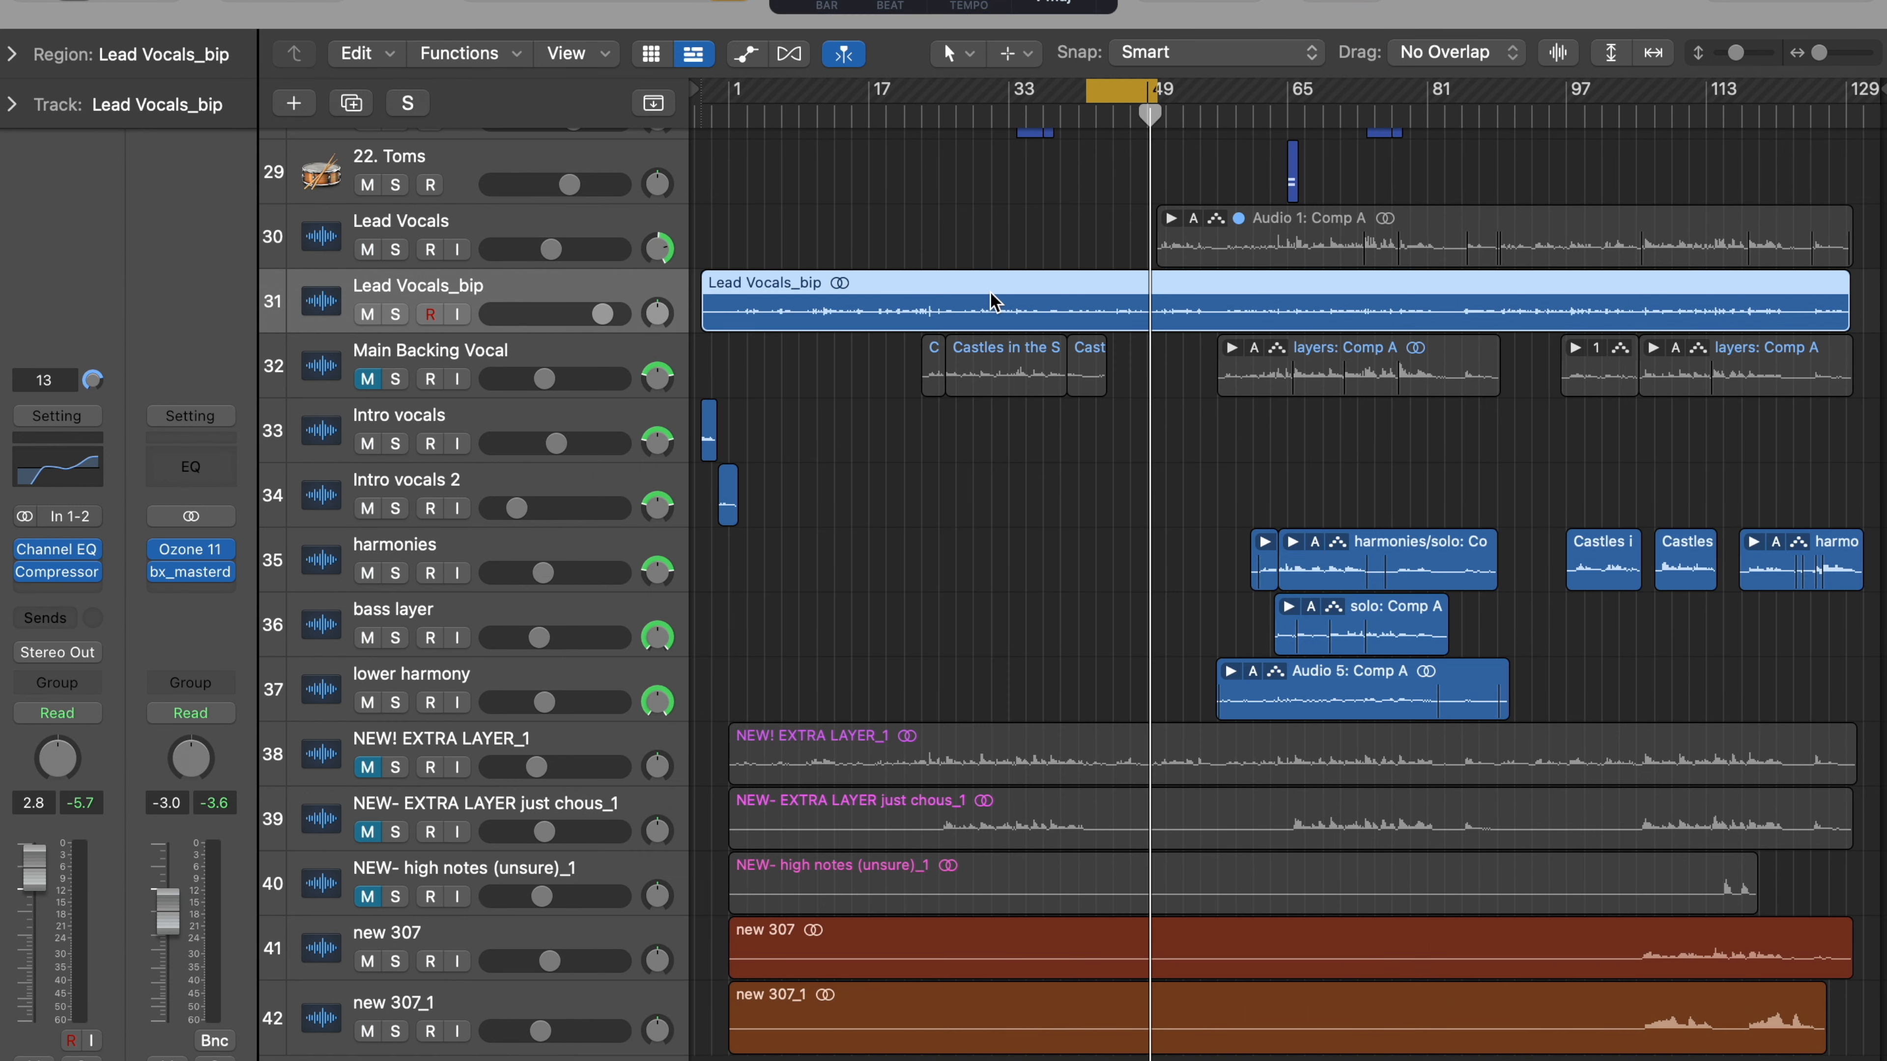
pyautogui.press('space')
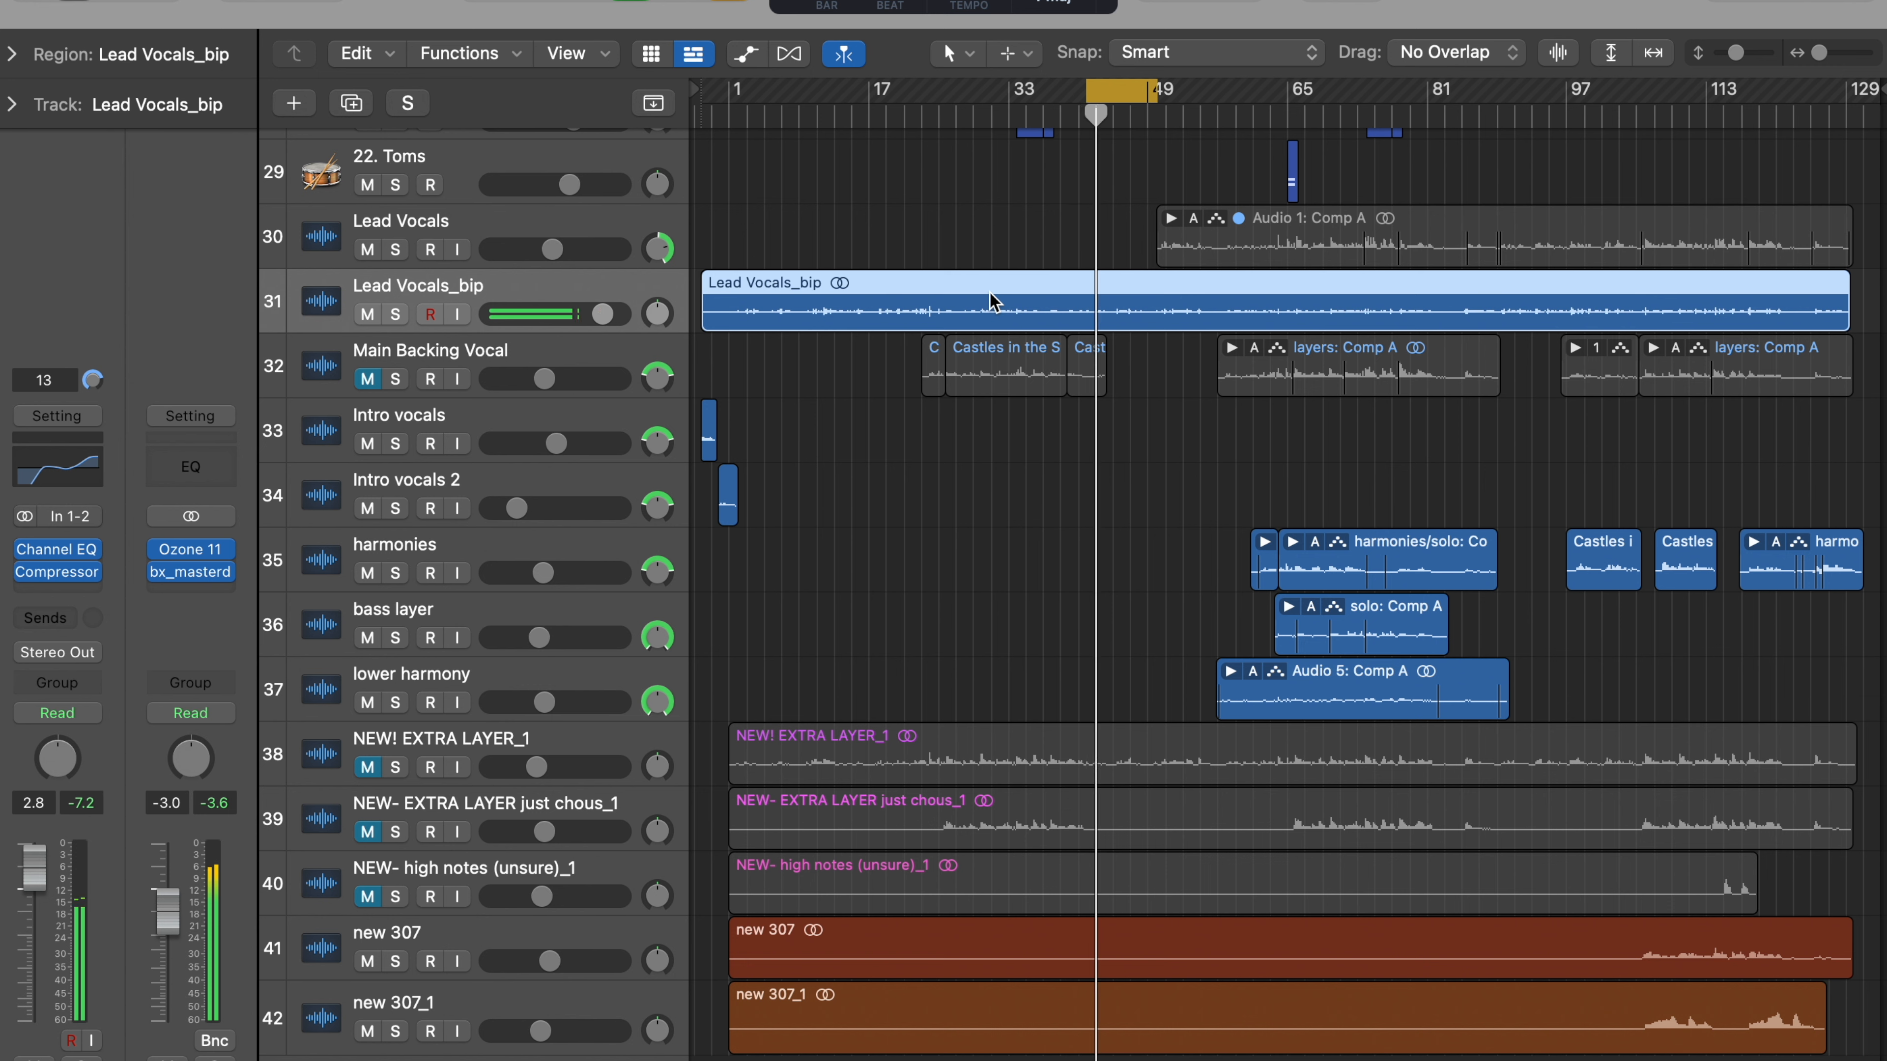